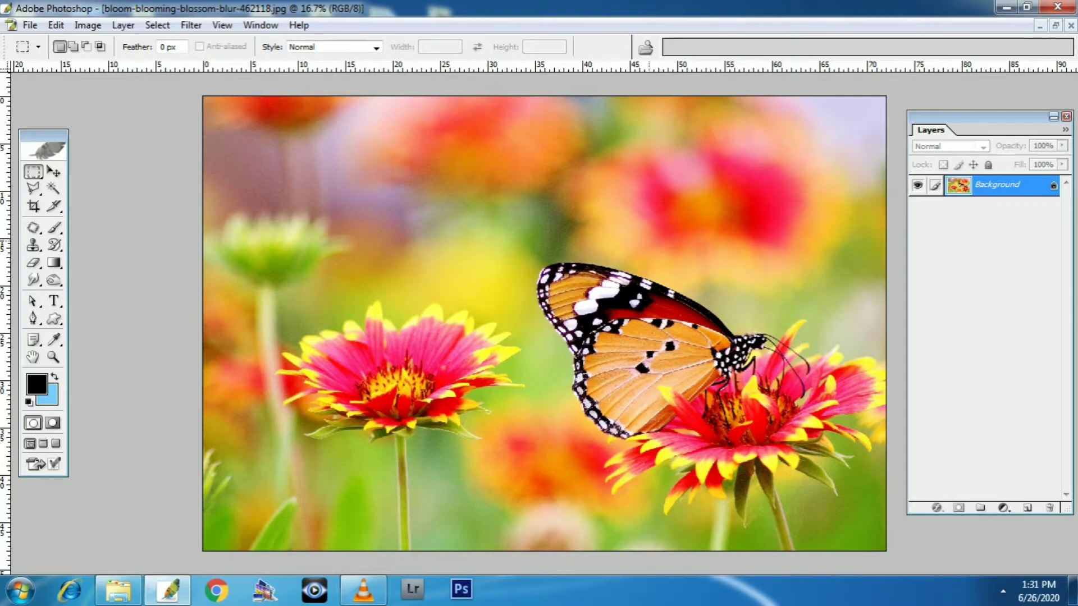
Apply a Levels adjustment directly to the butterfly photo with input black point 33 and white point 220.
key(ctrl+l)
drag(729, 343, 726, 246)
drag(876, 396, 848, 396)
drag(674, 396, 700, 396)
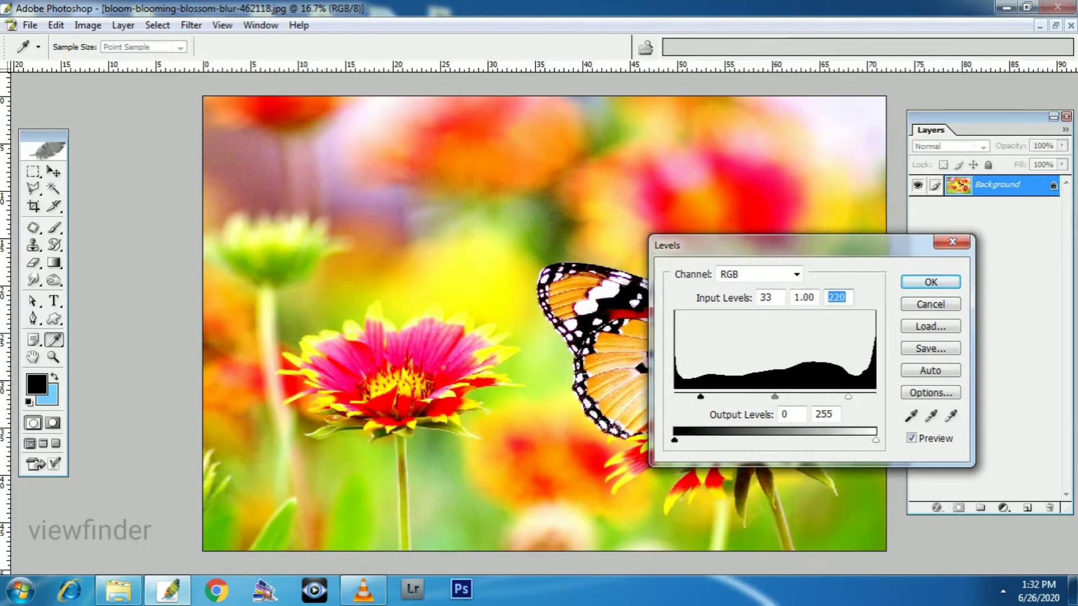
key(Return)
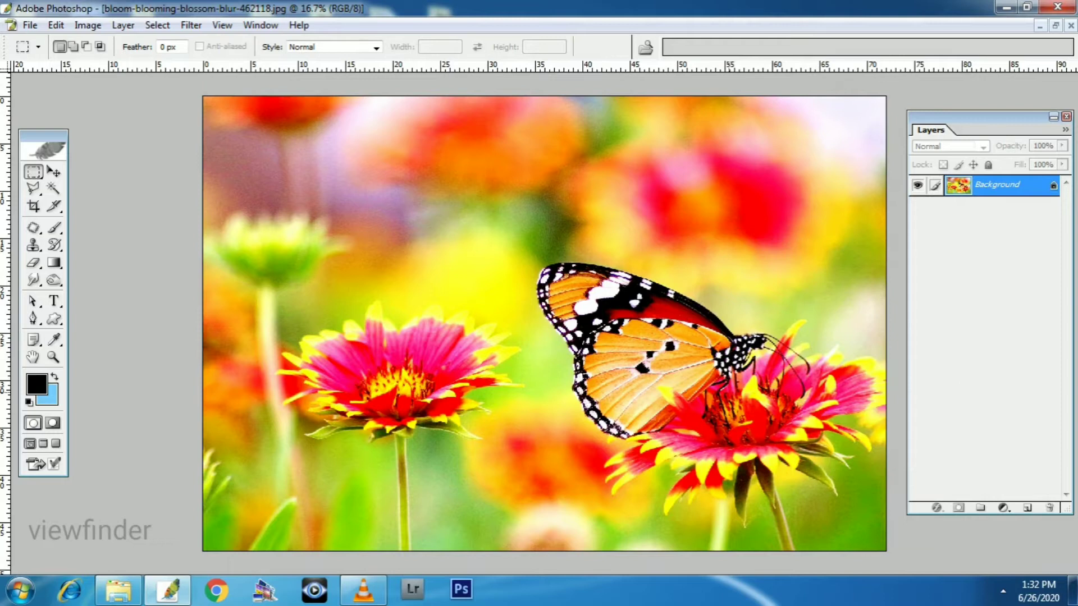
Brighten the photo's midtones with a direct Curves adjustment, placing an RGB curve point at input 109, output 144.
key(ctrl+m)
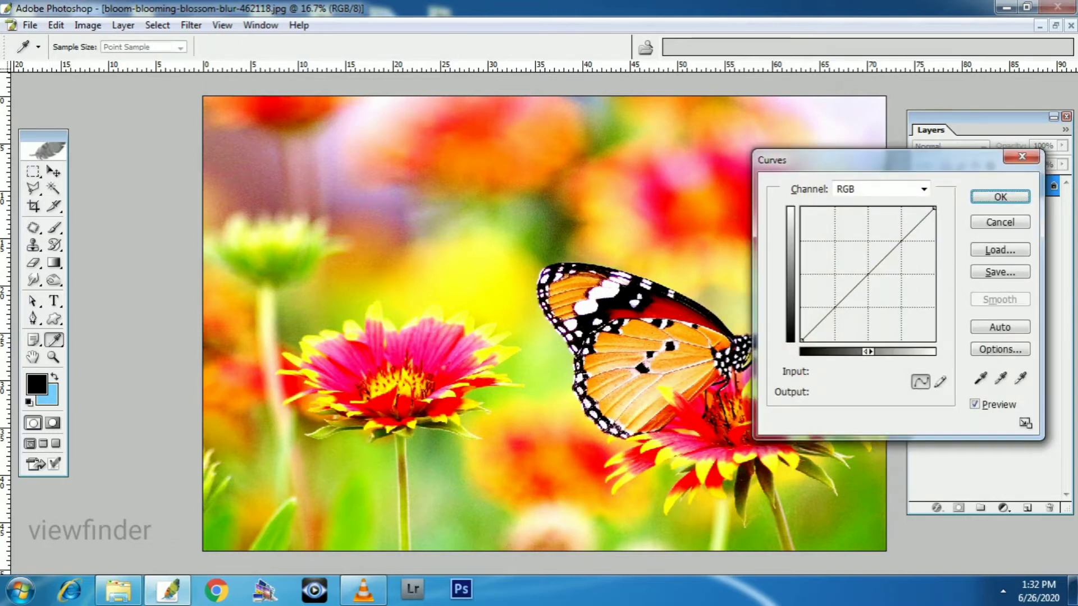
drag(877, 160, 808, 140)
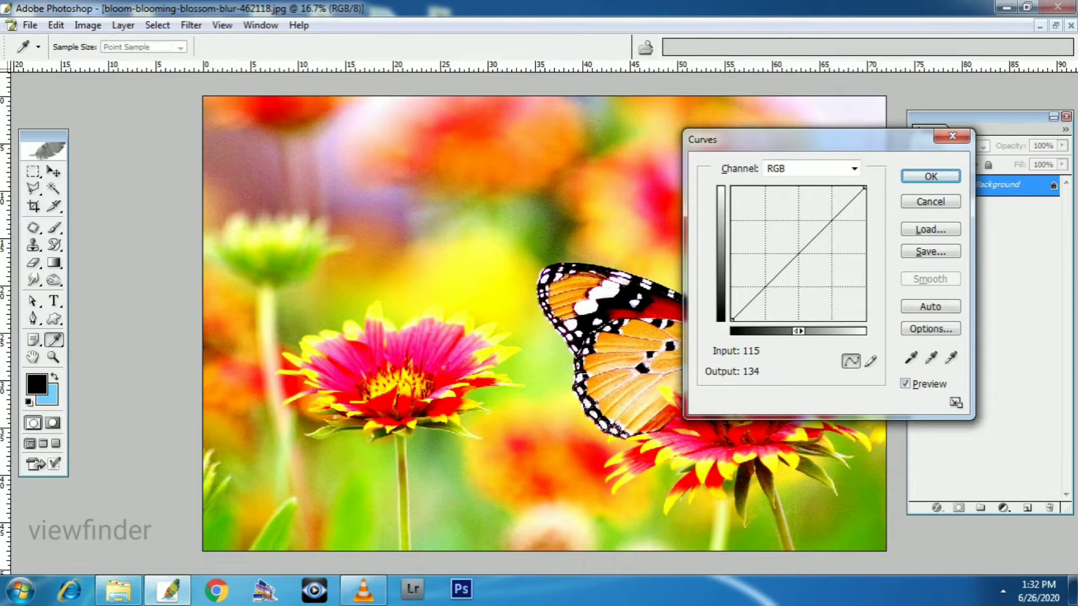
click(789, 245)
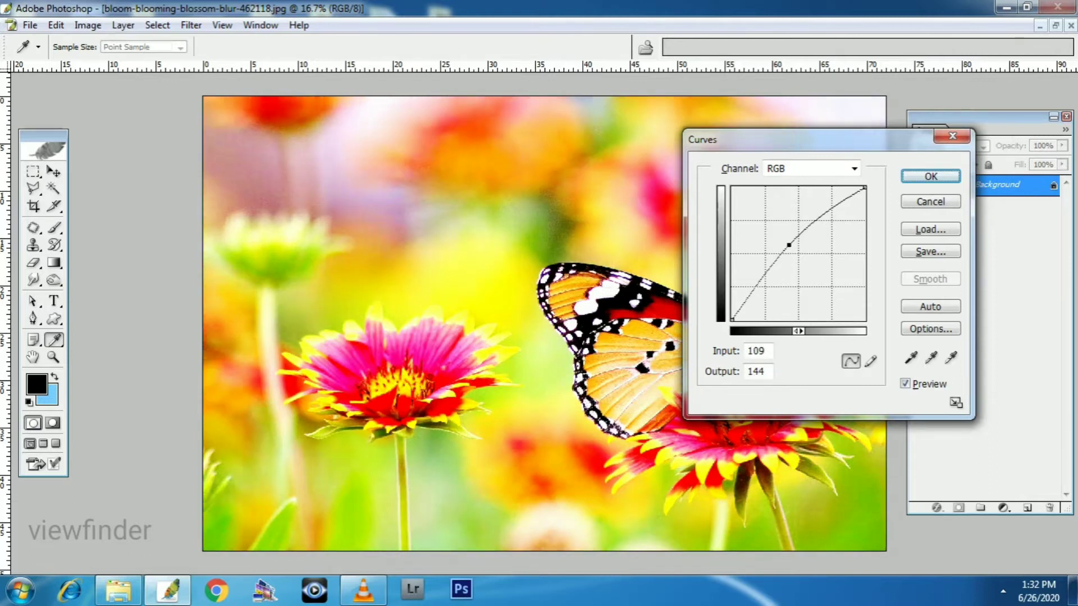
key(Return)
key(m)
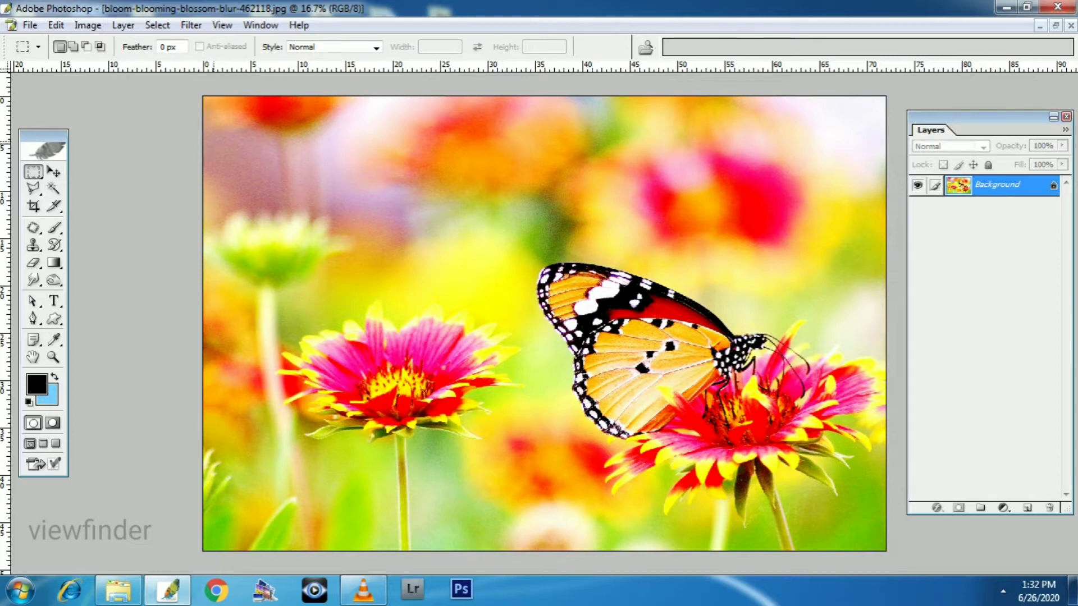
Apply a direct Hue/Saturation adjustment to the photo with hue -45 and saturation +41.
click(88, 25)
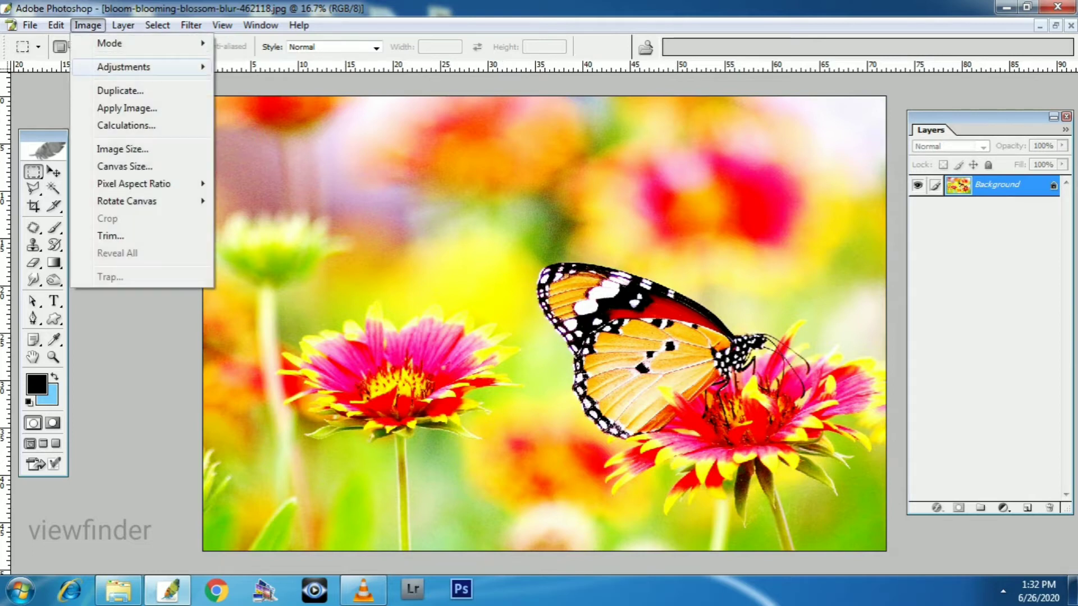
mouse_move(124, 67)
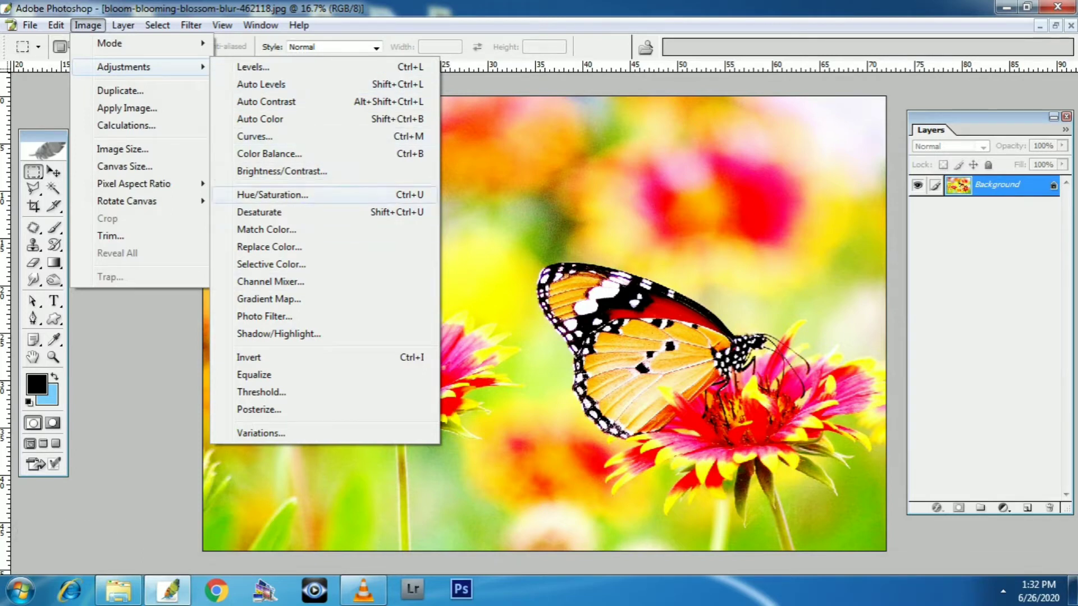
click(272, 195)
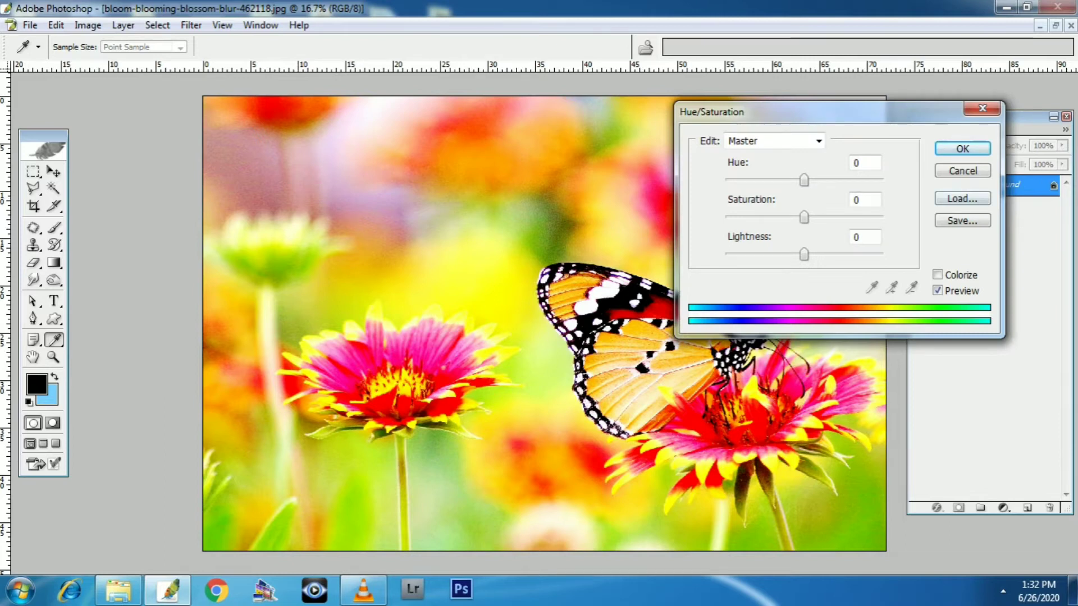
drag(804, 217, 837, 217)
drag(804, 180, 768, 181)
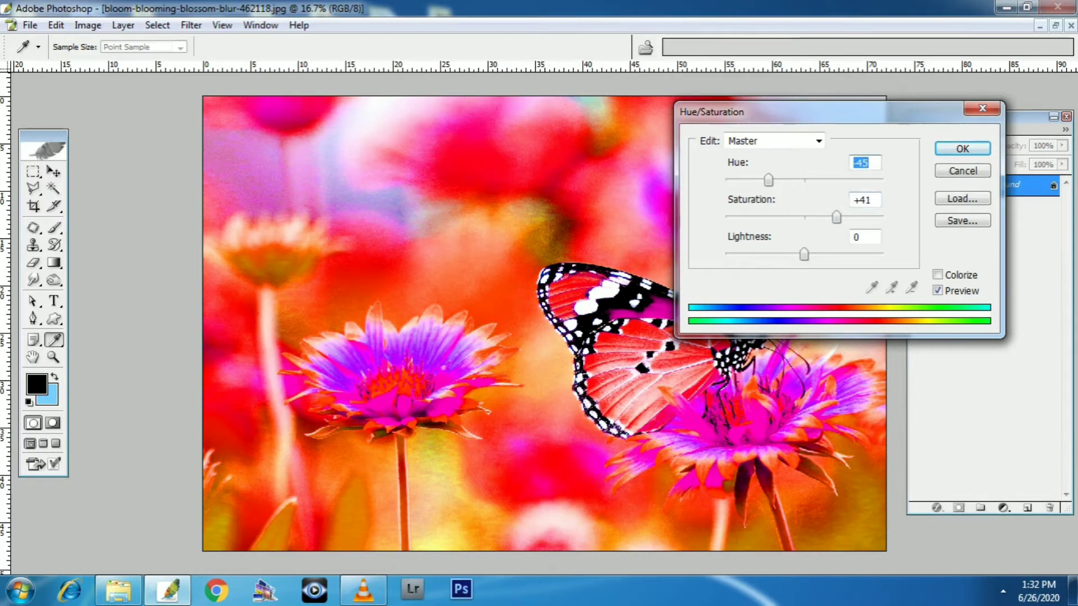
key(Return)
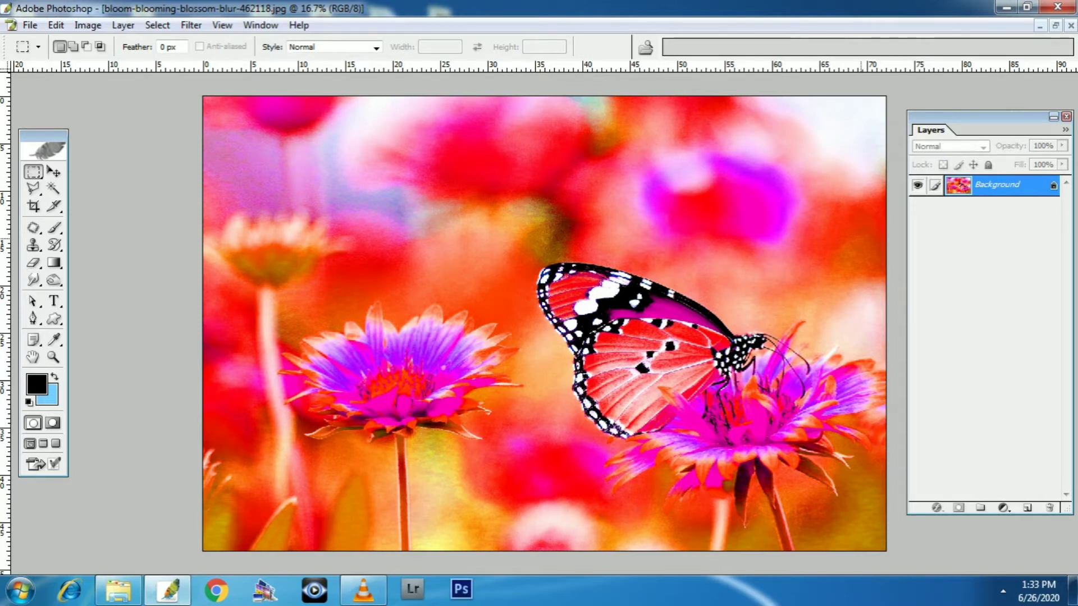
Apply a second direct Hue/Saturation adjustment to the photo with saturation -74 and lightness +19.
click(87, 25)
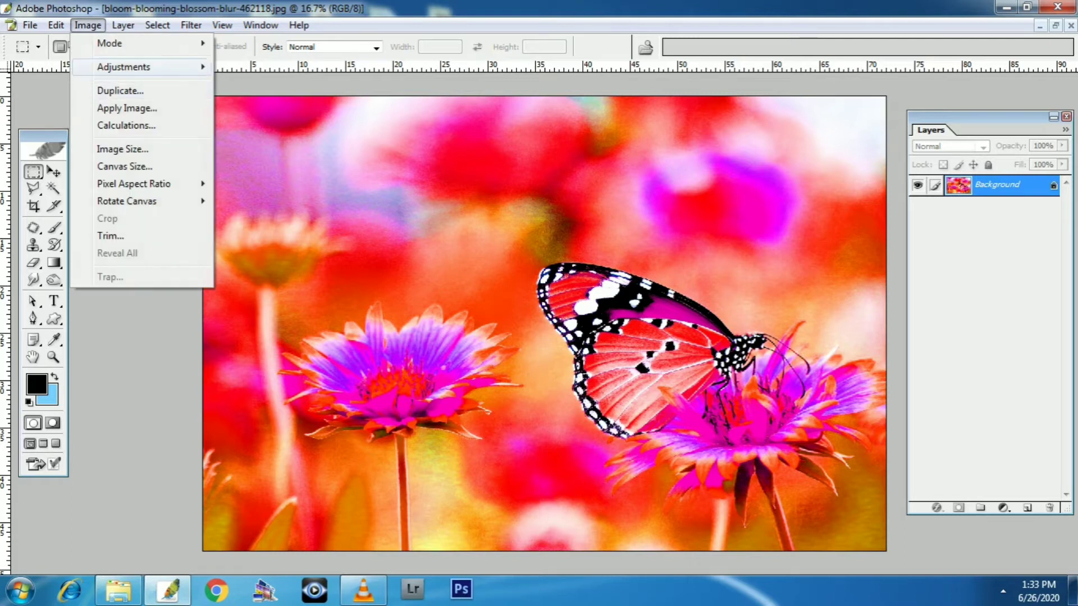
key(Down)
key(Down)
key(Down)
key(Down)
key(Down)
key(Down)
key(Down)
key(Down)
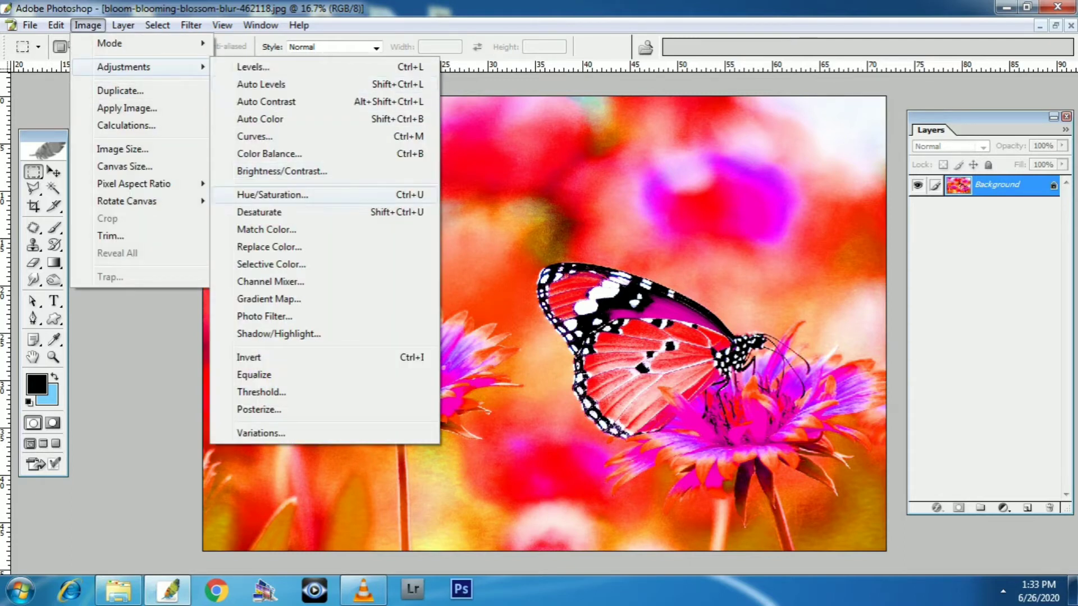
key(Return)
drag(803, 218, 745, 217)
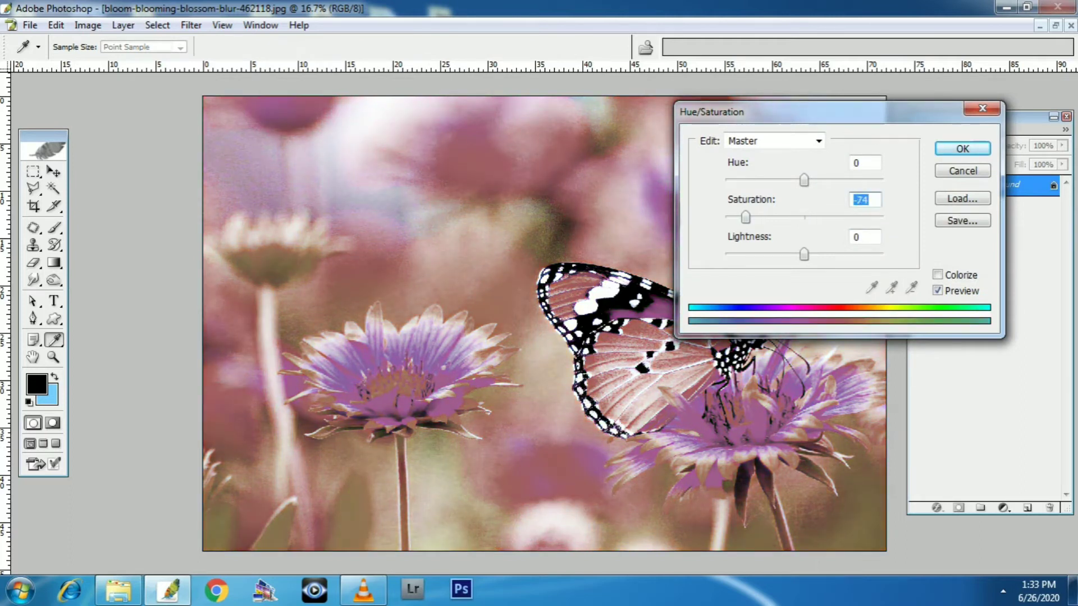
key(Tab)
key(shift+Up)
key(shift+Up)
key(Down)
key(Down)
key(Down)
key(Down)
key(Down)
key(Down)
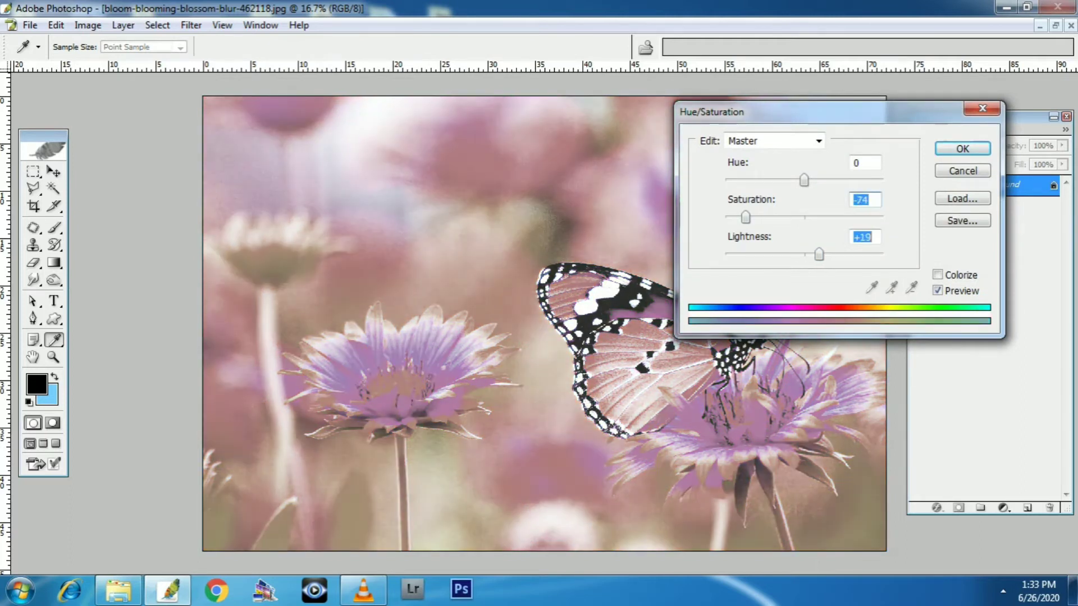
key(Return)
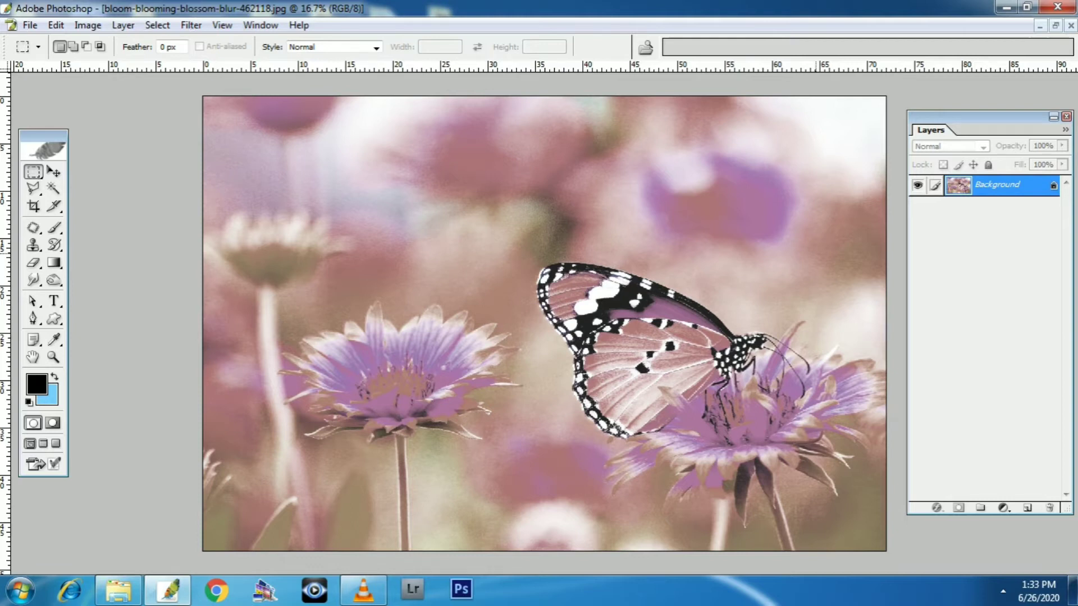
Step back through the history to undo all the direct adjustments made to the Background layer.
key(ctrl+alt+z)
key(ctrl+alt+z)
key(ctrl+alt+z)
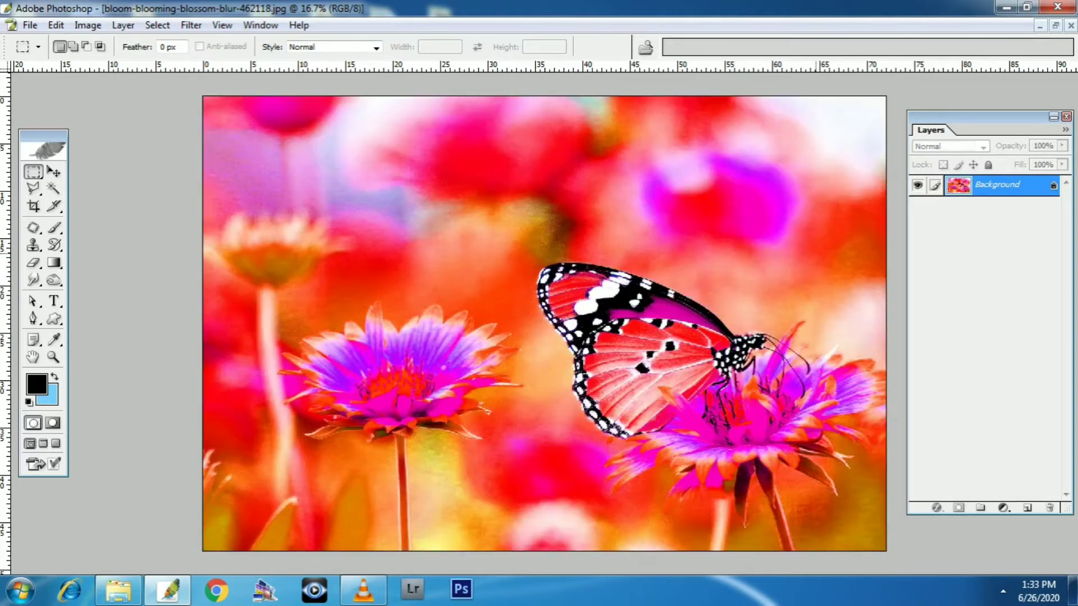
key(ctrl+alt+z)
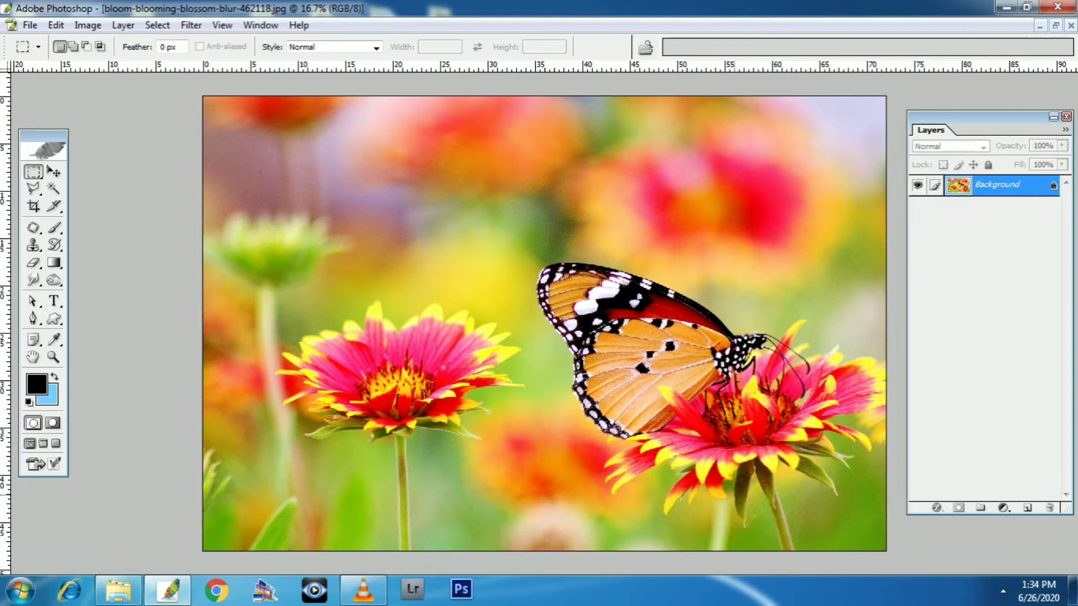
Add a Curves adjustment layer above the Background with an RGB curve point at input 110, output 140.
drag(979, 117, 959, 118)
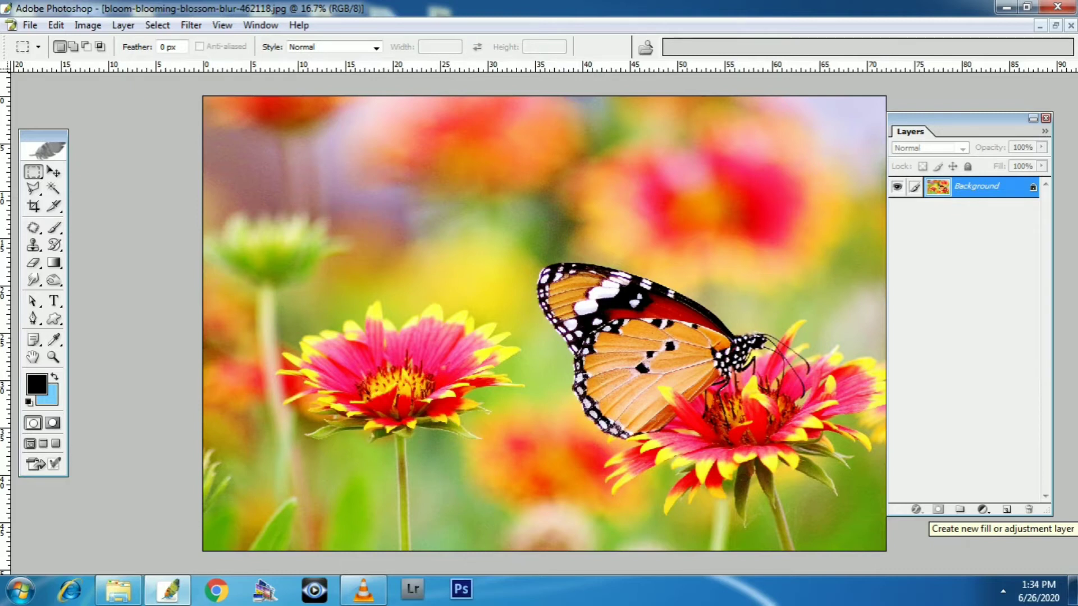
click(982, 509)
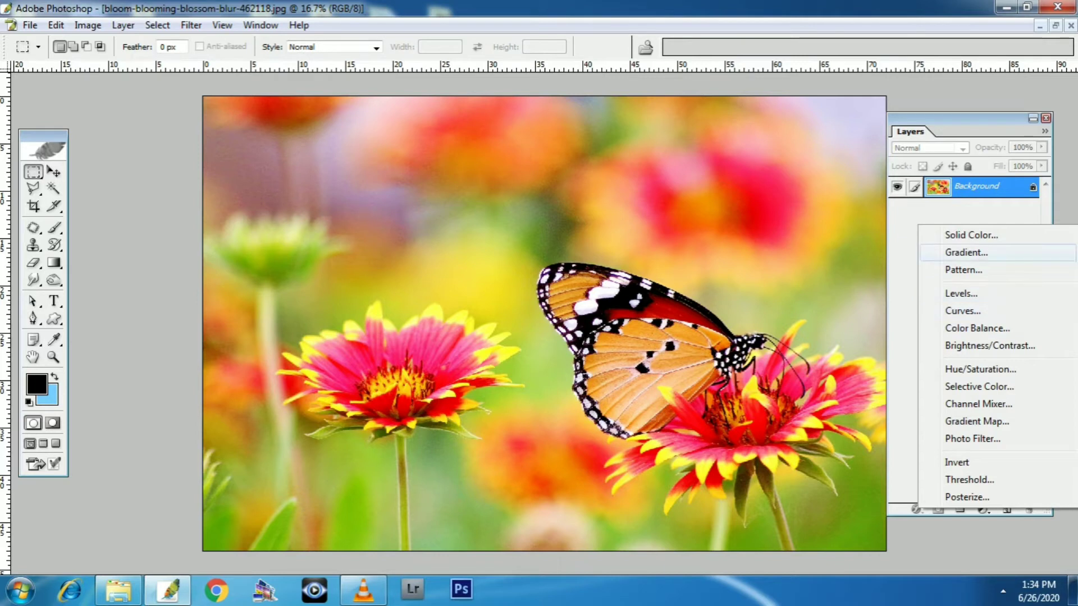
click(962, 310)
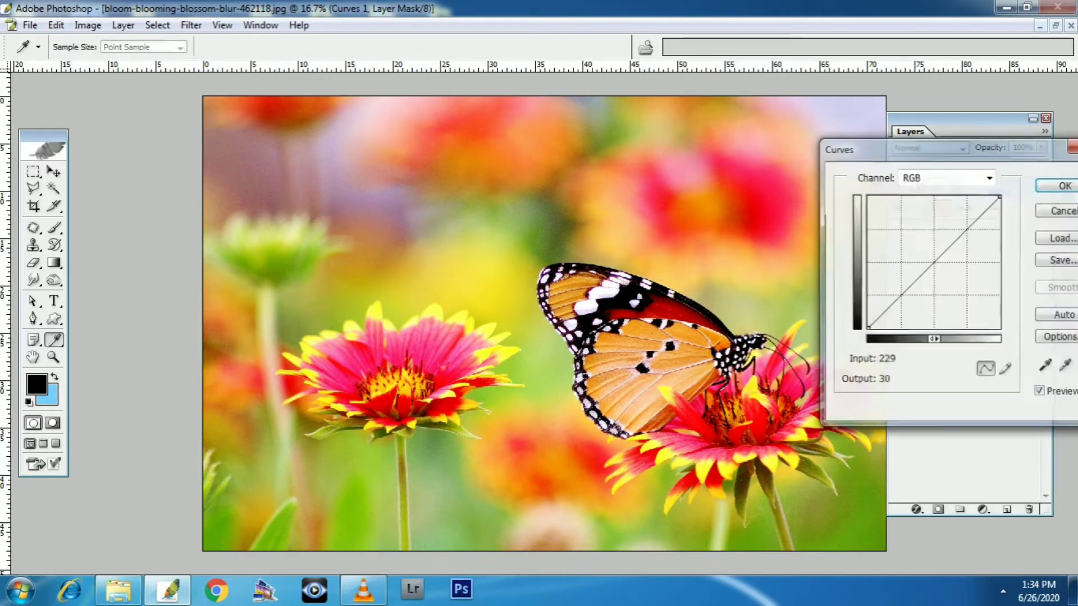
drag(876, 147, 734, 122)
drag(786, 238, 783, 230)
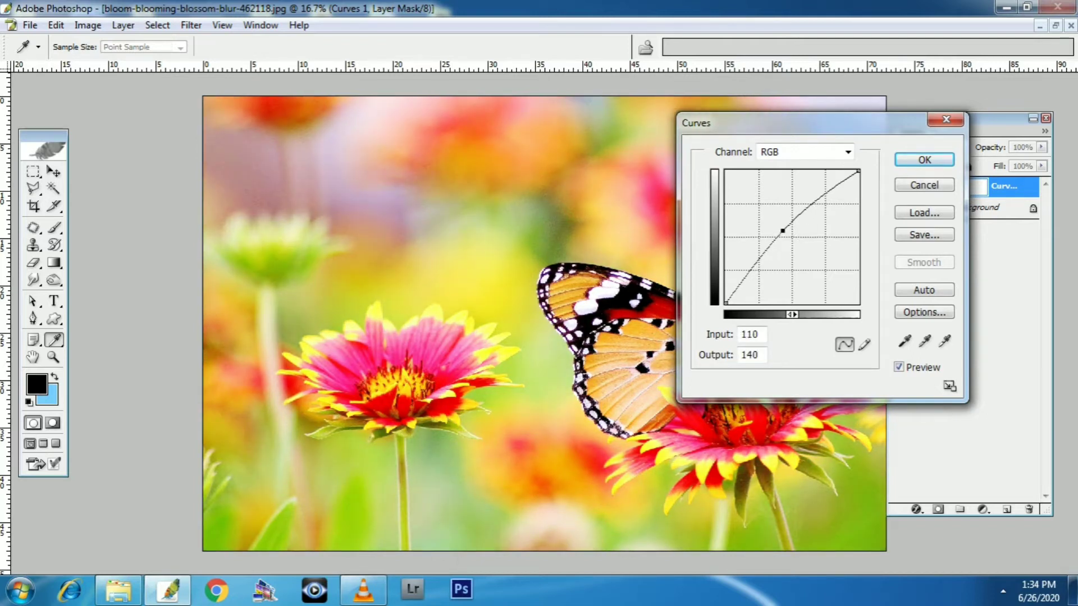
drag(789, 122, 830, 202)
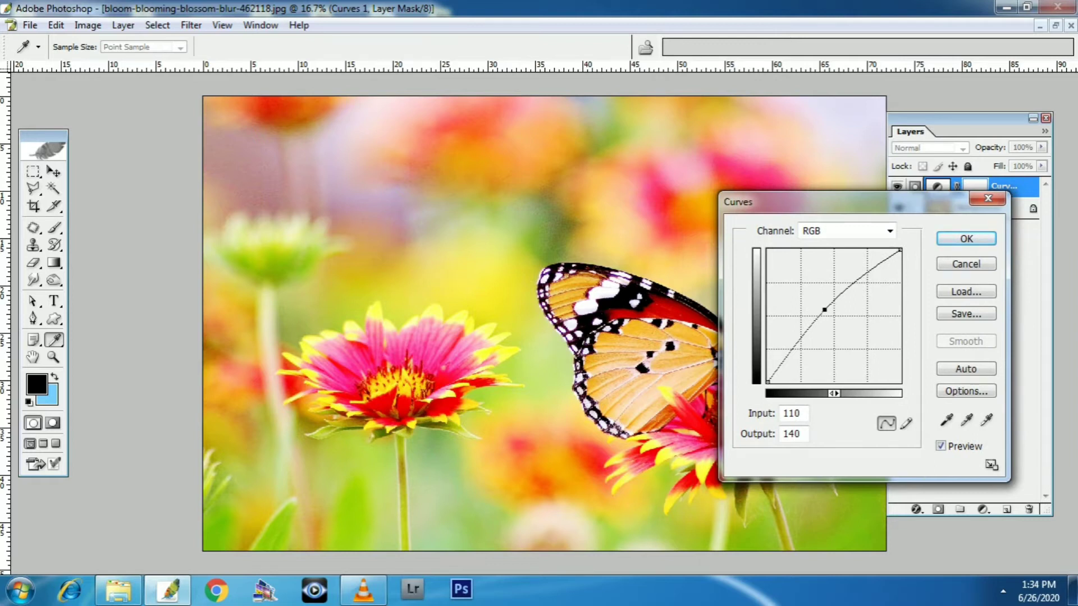
click(965, 239)
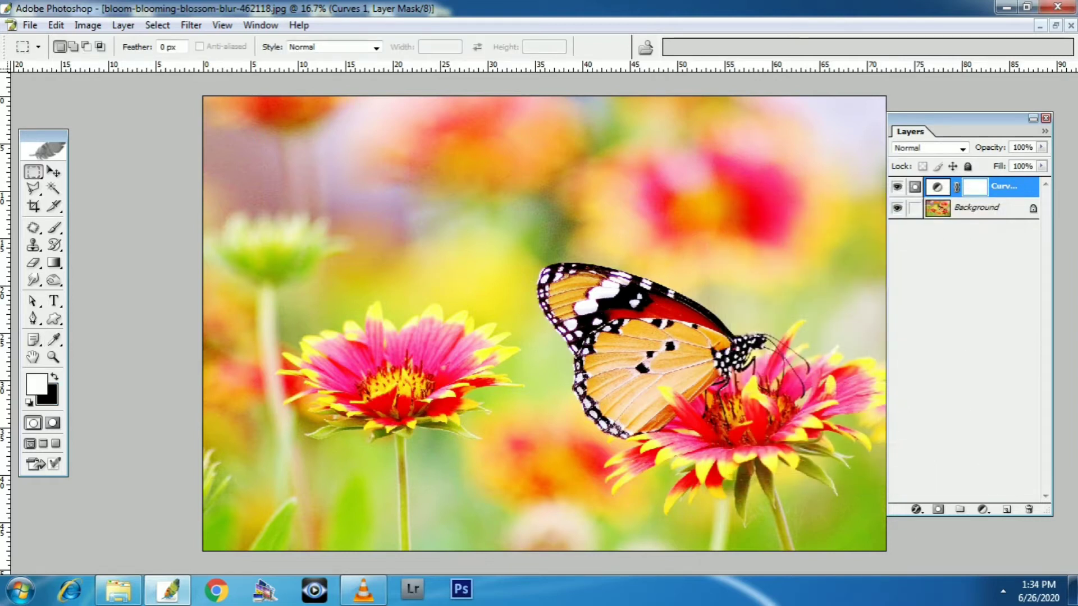
Add a Levels adjustment layer above the Curves layer with its input black point set to 27.
click(983, 509)
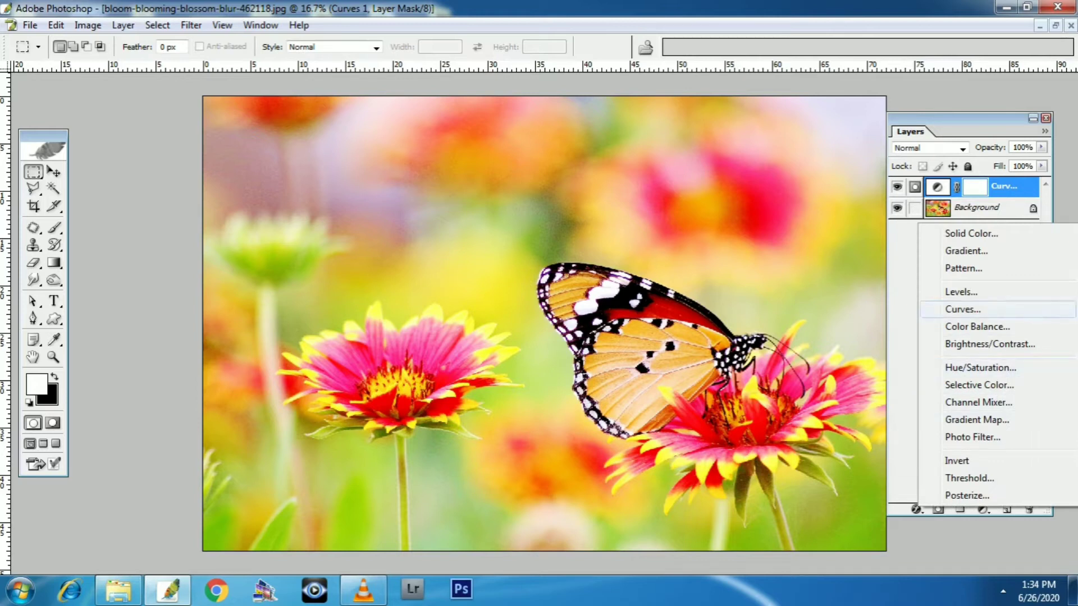
click(961, 292)
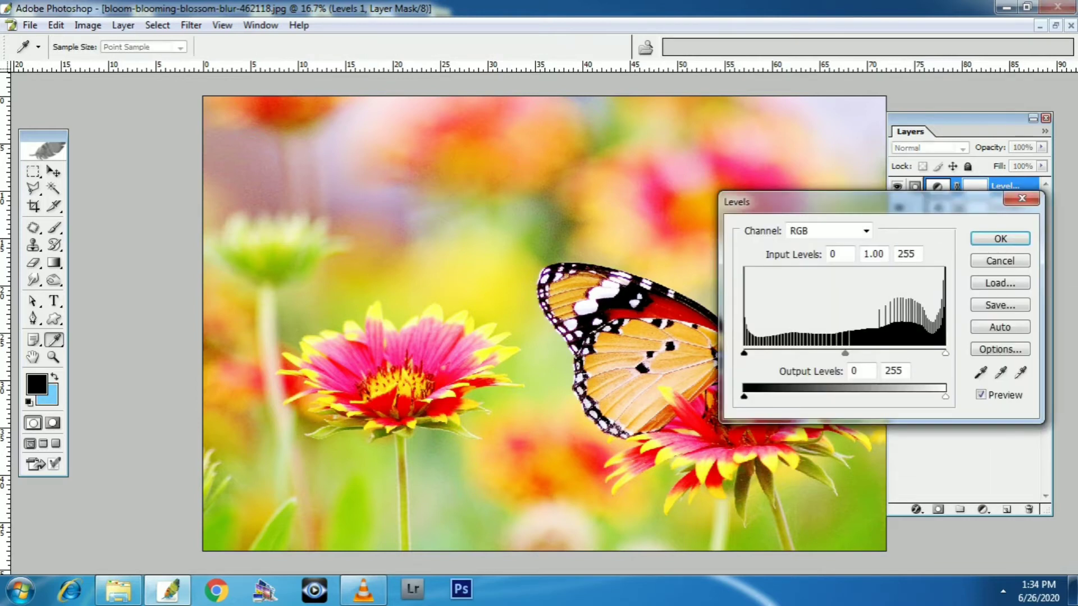
drag(744, 353, 765, 353)
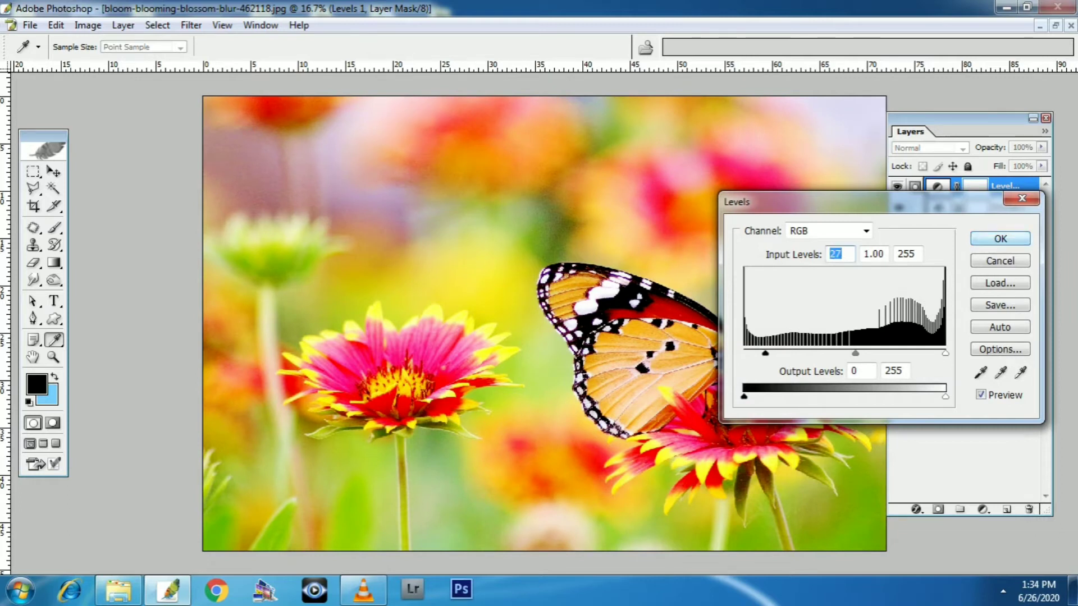
click(1000, 239)
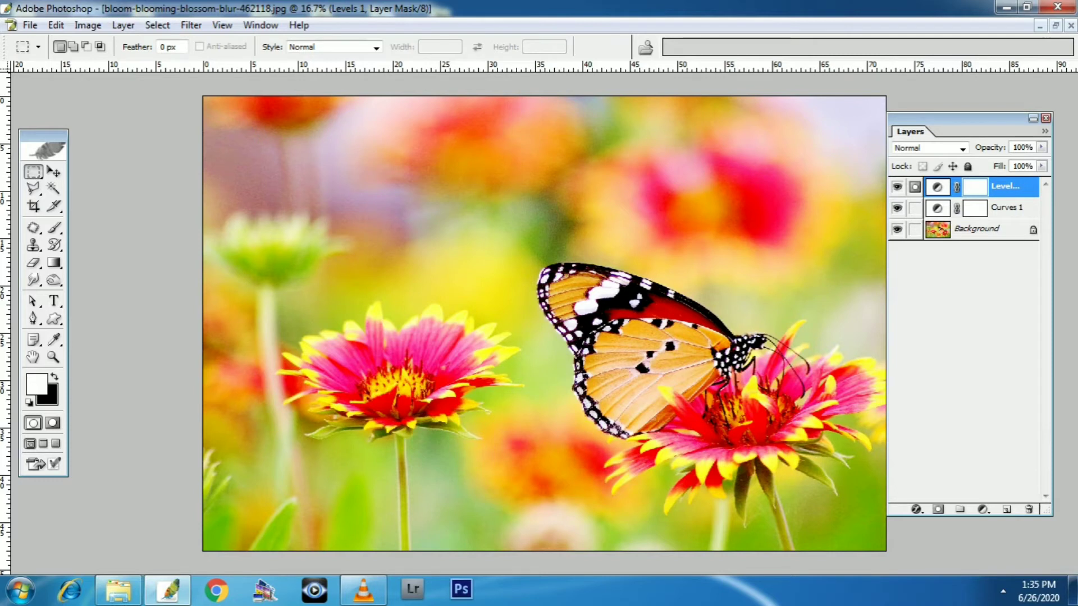
Hide the Curves and Levels adjustment layers to compare with the original photo, and show both again.
click(897, 207)
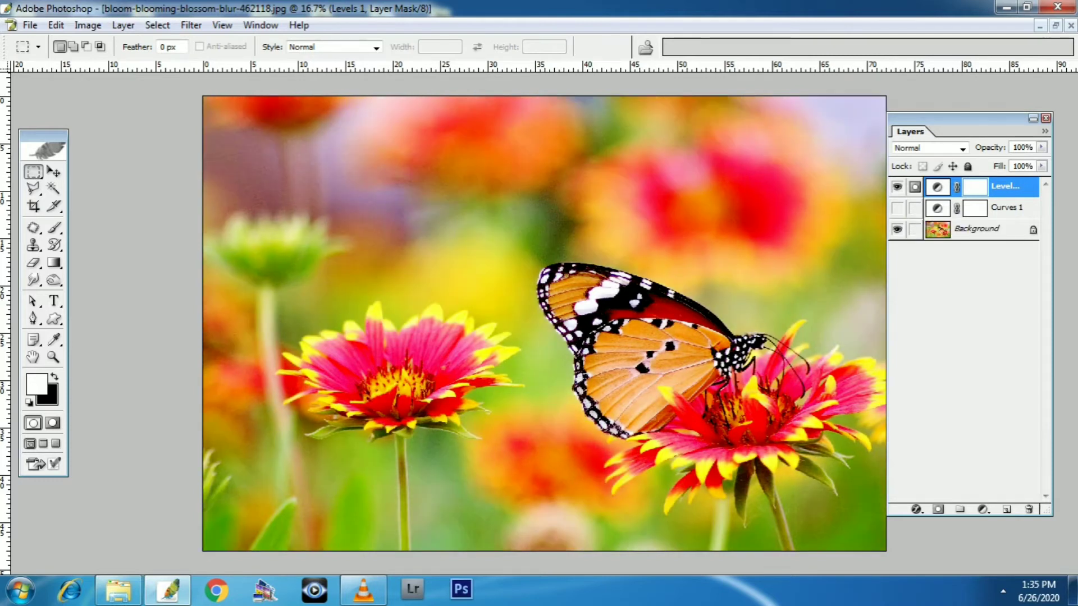
click(897, 186)
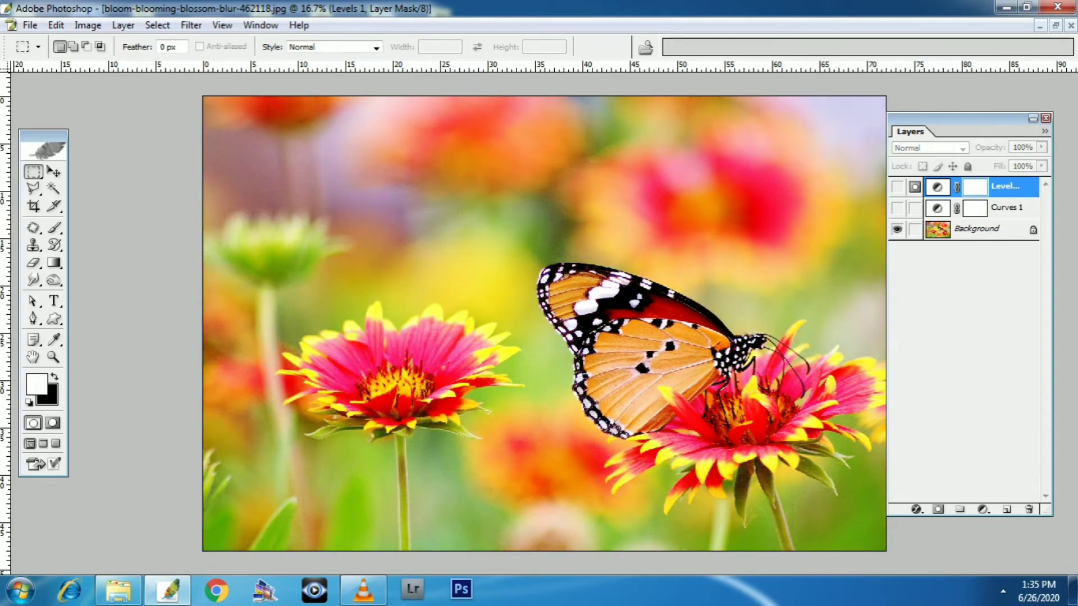
click(897, 207)
click(896, 187)
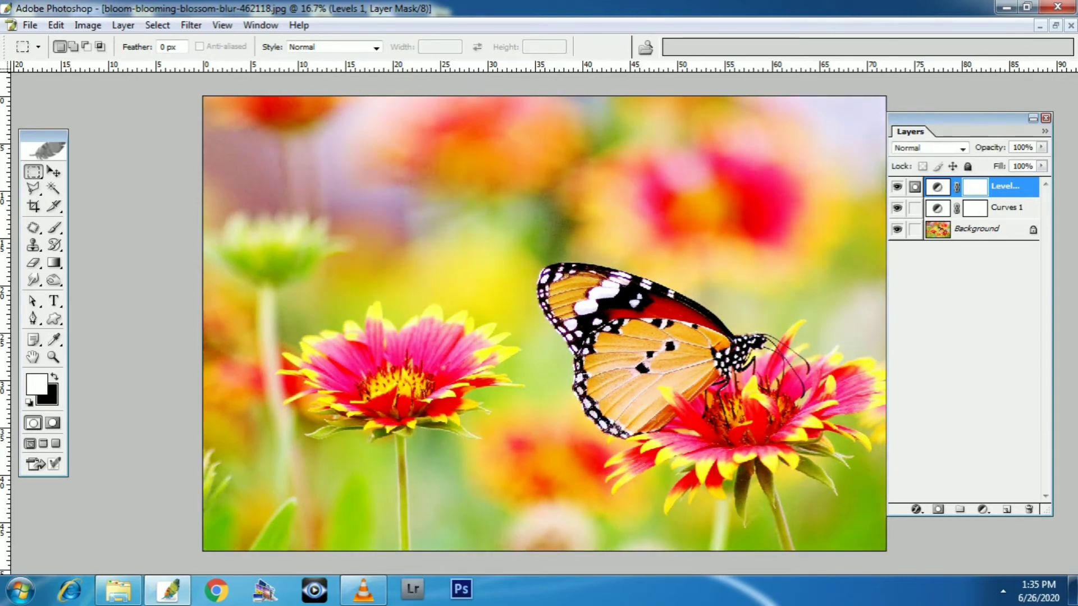
Add a Hue/Saturation adjustment layer on top with hue +28 and saturation +45.
click(982, 509)
click(980, 365)
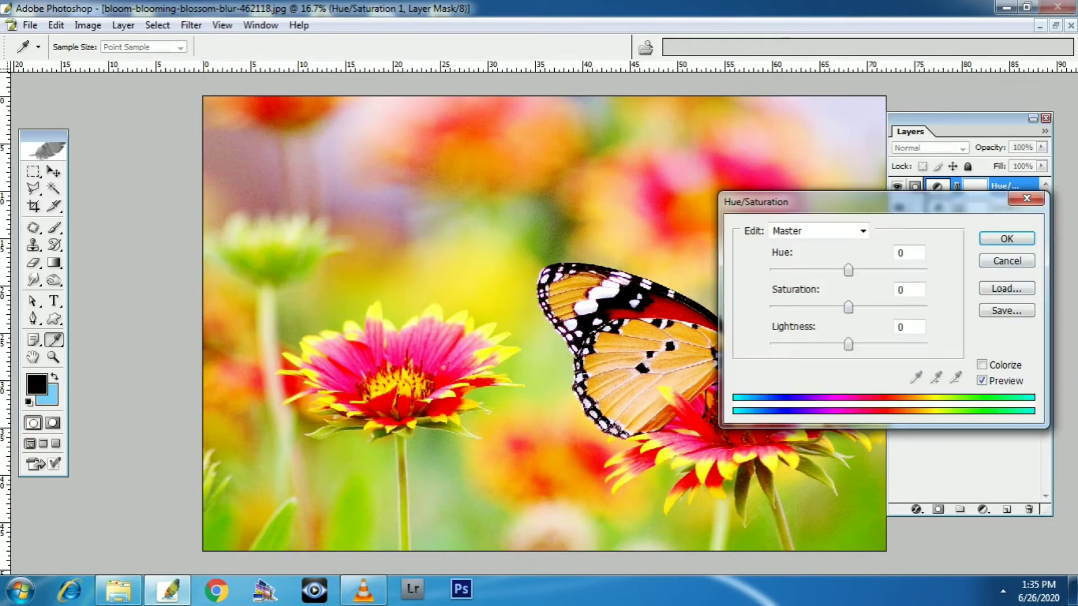
drag(848, 270, 871, 270)
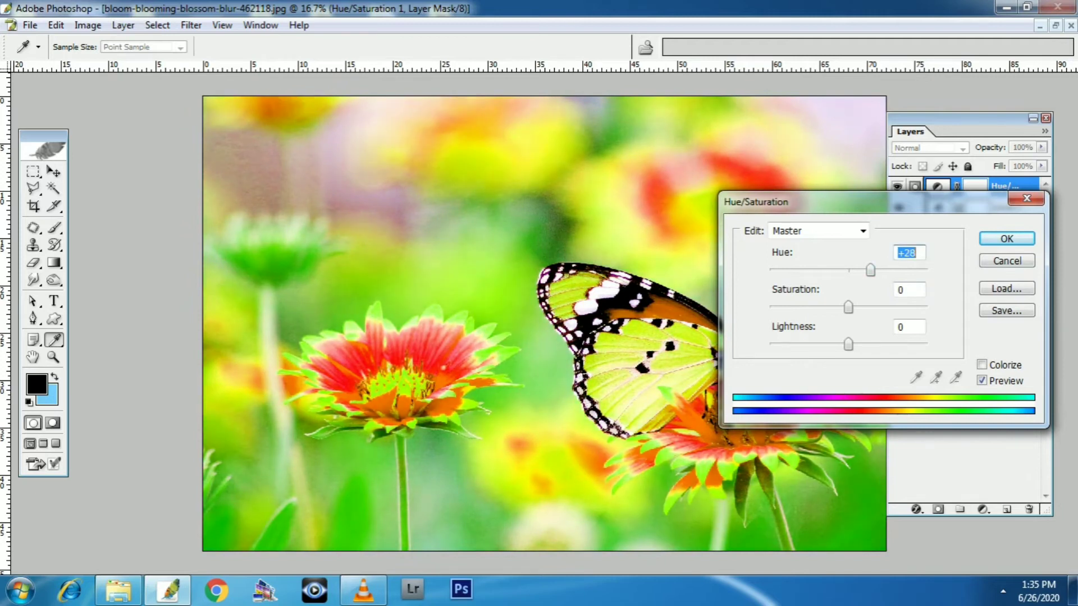
drag(848, 307, 883, 307)
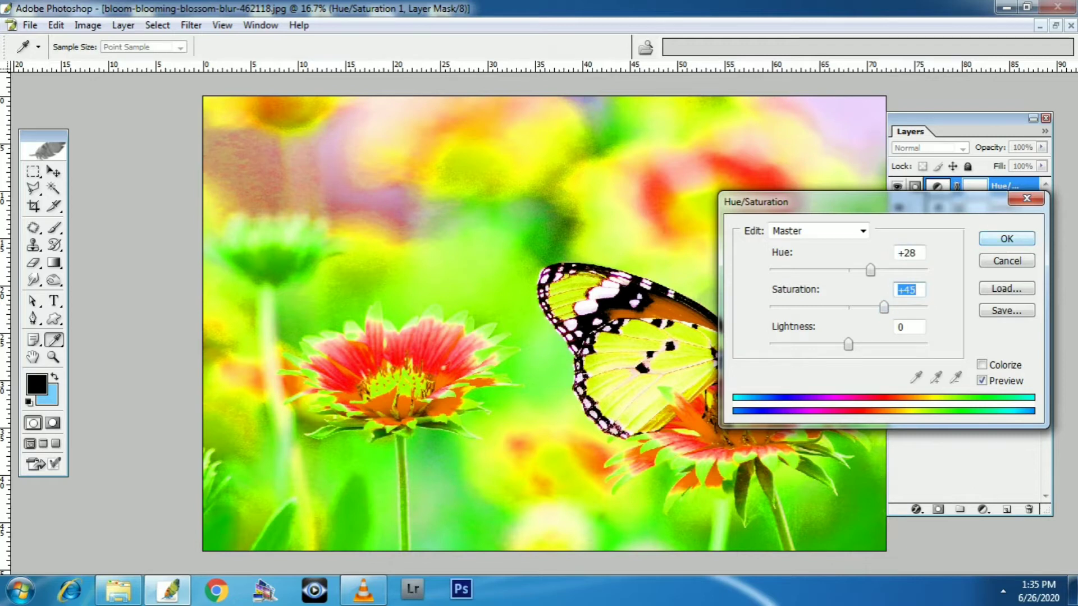
key(Return)
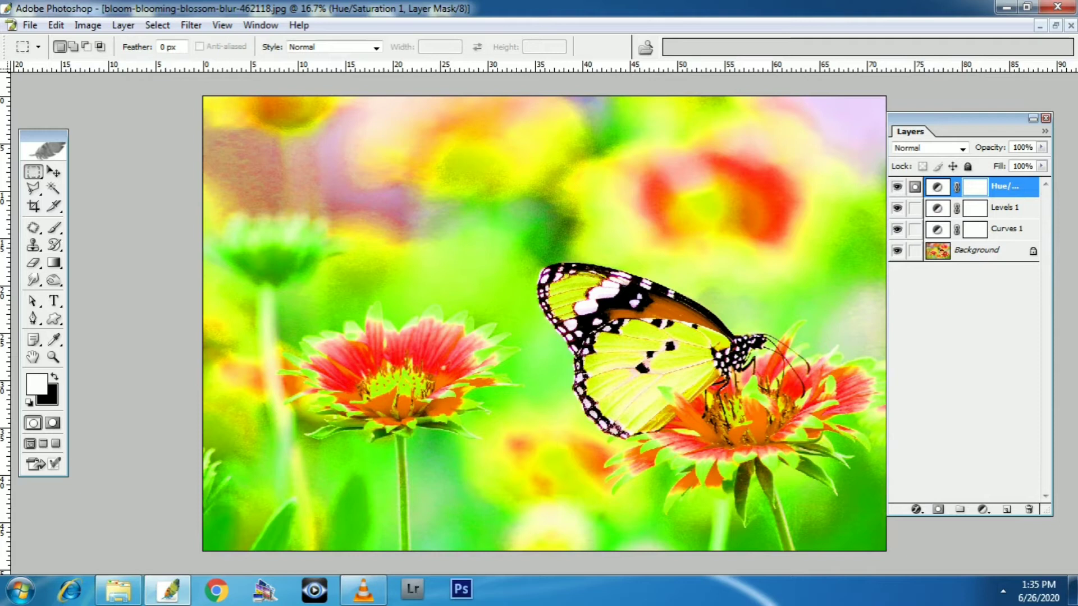
Paint black on the Hue/Saturation layer mask over the butterfly's upper wing tip with a size 175 brush at 100% opacity.
drag(960, 119, 954, 118)
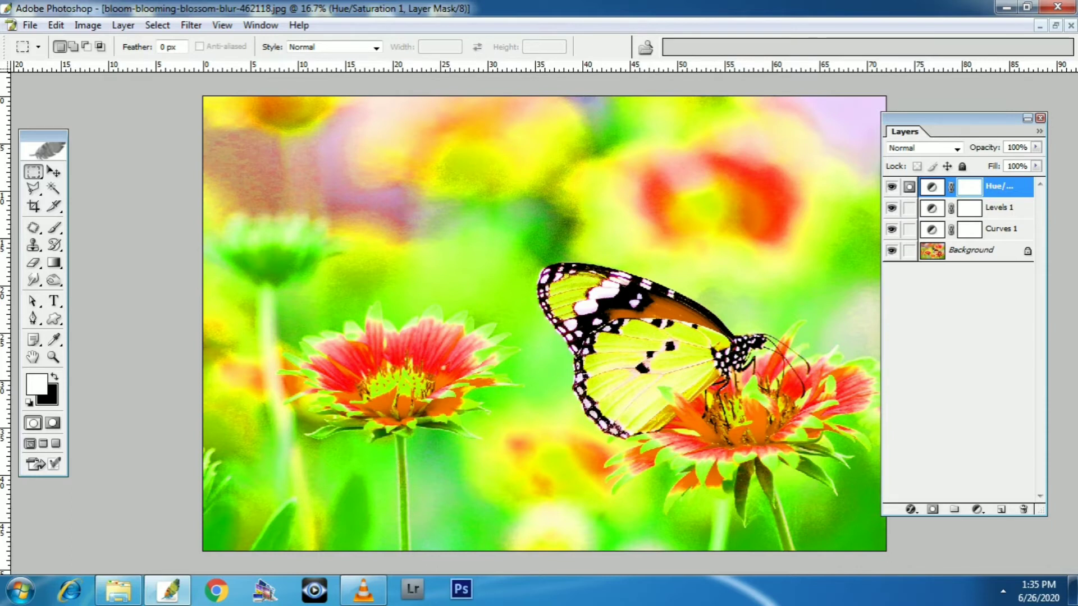
click(30, 402)
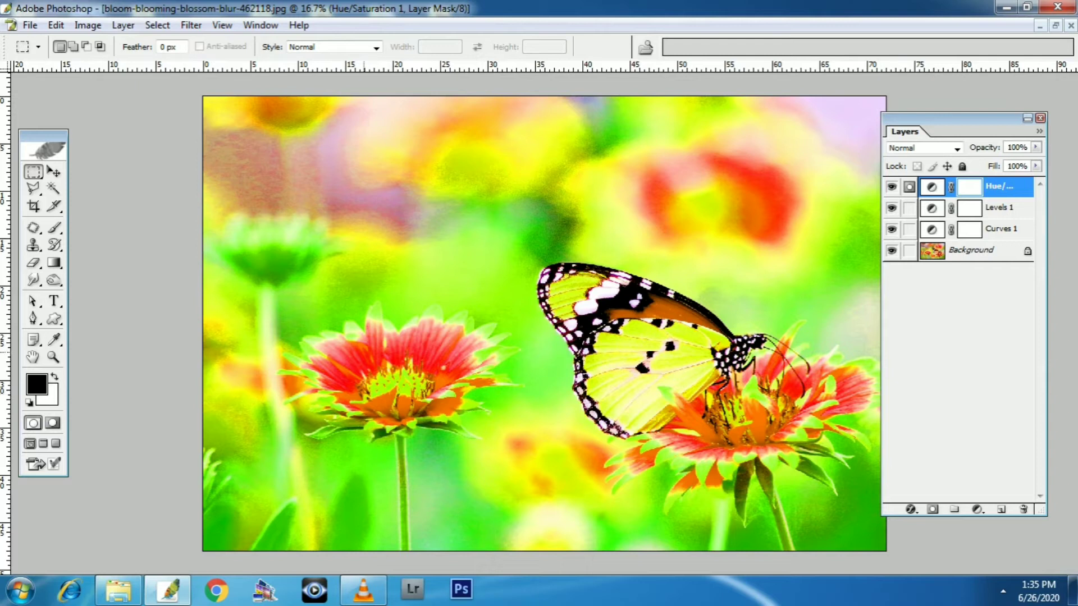
key(b)
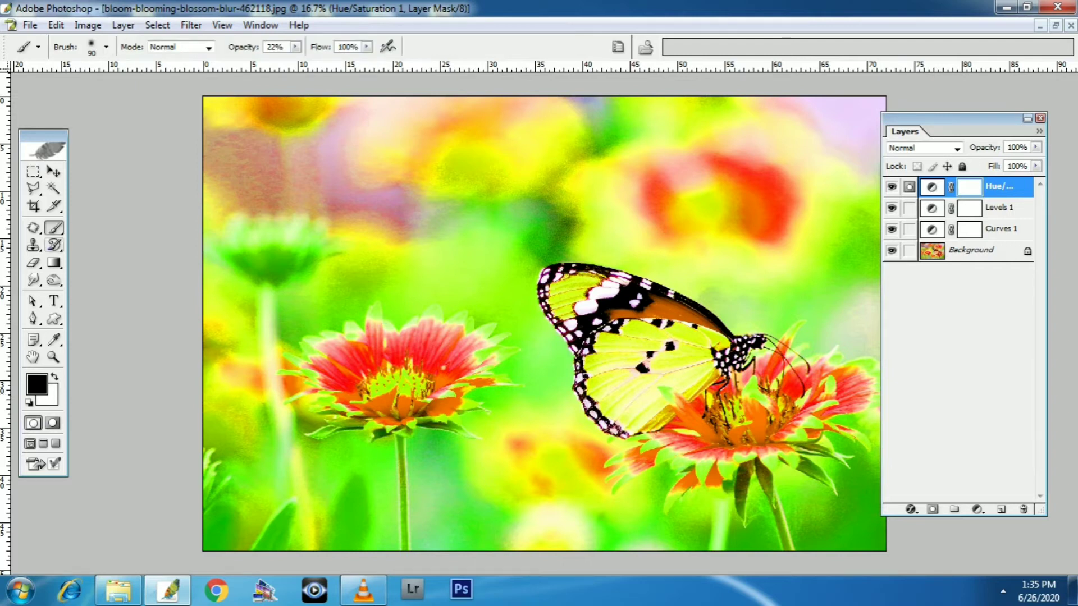
key(Return)
text(100)
key(ctrl+plus)
key(ctrl+plus)
key(ctrl+plus)
scroll(663, 243, right, 3)
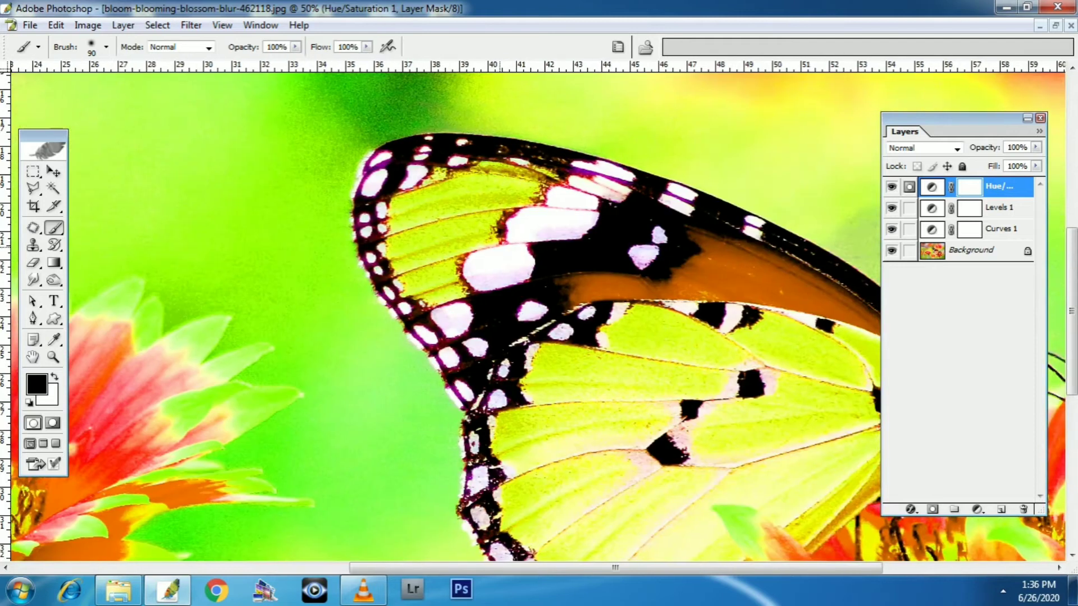
key(bracketright)
key(bracketright)
key(bracketright)
key(bracketright)
mouse_move(520, 210)
mouse_down()
mouse_move(455, 258)
mouse_move(415, 224)
mouse_move(410, 255)
mouse_move(601, 211)
mouse_up()
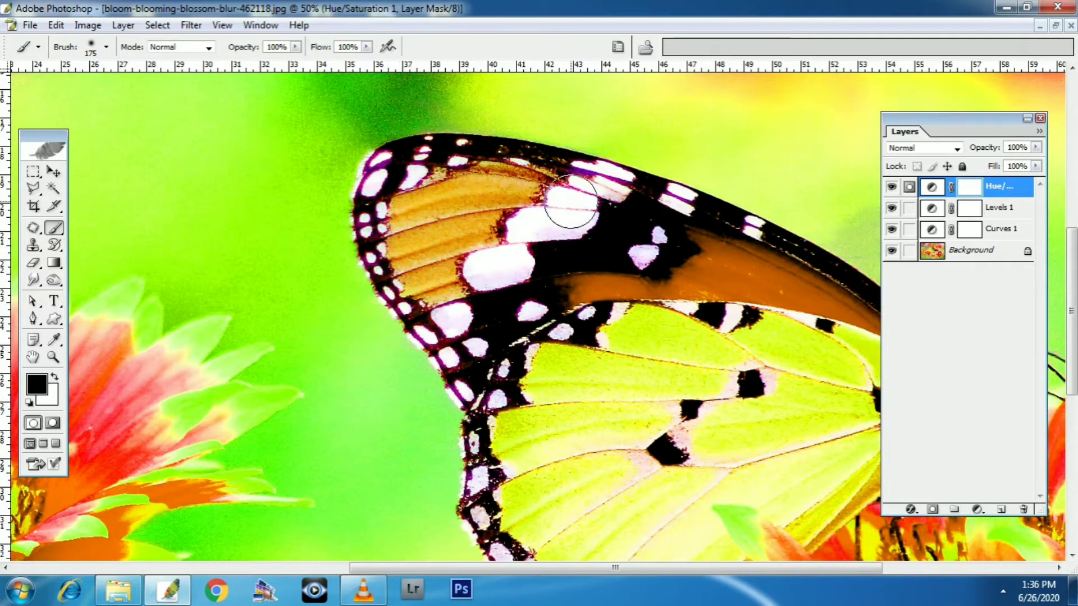
Mask the Hue/Saturation effect off the rest of the butterfly's wings with a black brush enlarged to 400.
key(bracketright)
key(bracketright)
drag(633, 264, 410, 129)
key(bracketright)
key(bracketright)
mouse_move(365, 180)
mouse_down()
mouse_move(346, 355)
mouse_move(372, 412)
mouse_move(448, 310)
mouse_move(457, 217)
mouse_move(564, 241)
mouse_move(485, 224)
mouse_move(501, 345)
mouse_up()
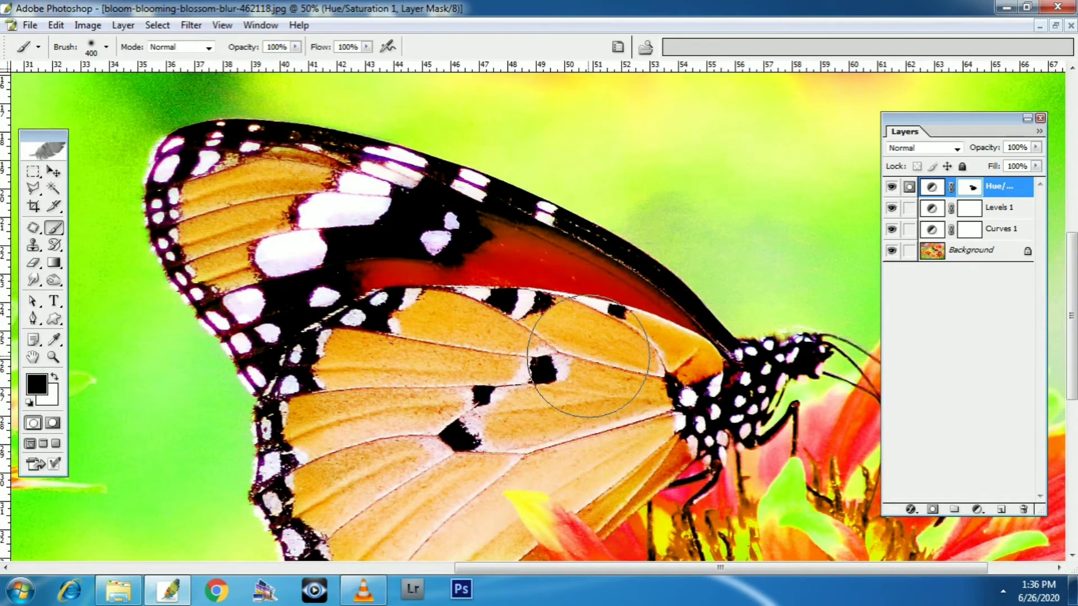
mouse_move(531, 491)
mouse_down()
mouse_move(406, 242)
mouse_move(462, 383)
mouse_move(786, 421)
mouse_move(459, 354)
mouse_move(631, 303)
mouse_move(530, 261)
mouse_up()
Mask the Hue/Saturation effect off the butterfly's body, head and antennae and the flower's centre with smaller brush sizes.
key(bracketleft)
key(bracketleft)
mouse_move(623, 259)
mouse_down()
mouse_move(622, 341)
mouse_move(696, 270)
mouse_move(726, 256)
mouse_move(763, 184)
mouse_move(803, 140)
mouse_up()
key(bracketleft)
key(bracketleft)
key(bracketleft)
key(bracketleft)
key(bracketleft)
key(bracketleft)
key(bracketright)
drag(762, 239, 789, 215)
scroll(779, 270, down, 1)
key(bracketright)
key(bracketright)
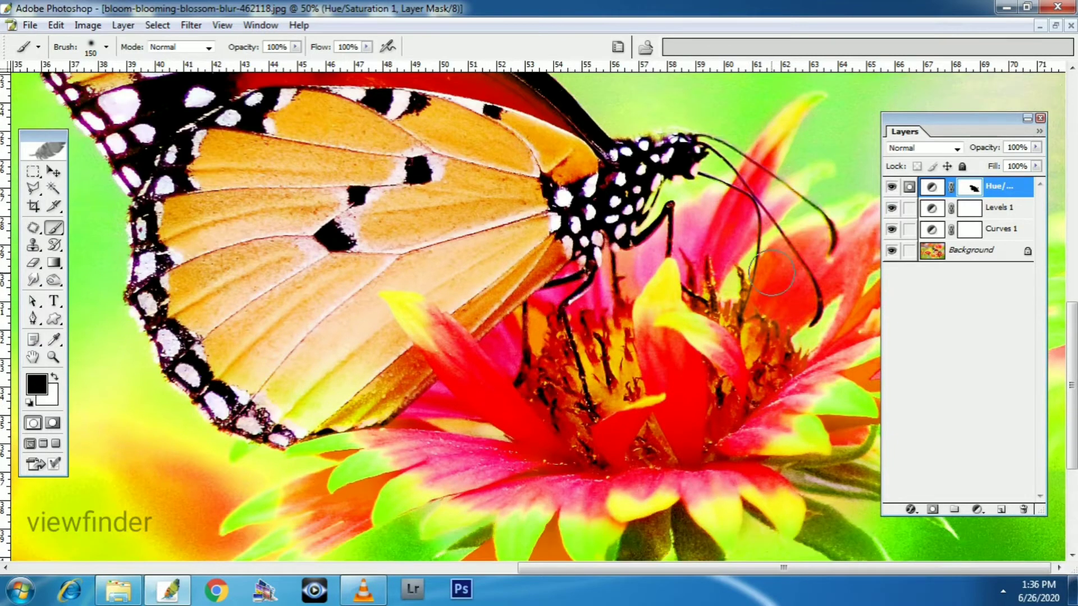
mouse_move(771, 273)
mouse_down()
mouse_move(864, 240)
mouse_move(785, 302)
mouse_up()
Mask the Hue/Saturation effect off the lower wing edge and the petals of the flower beneath the butterfly.
key(ctrl+minus)
key(bracketright)
key(bracketright)
key(bracketright)
key(bracketright)
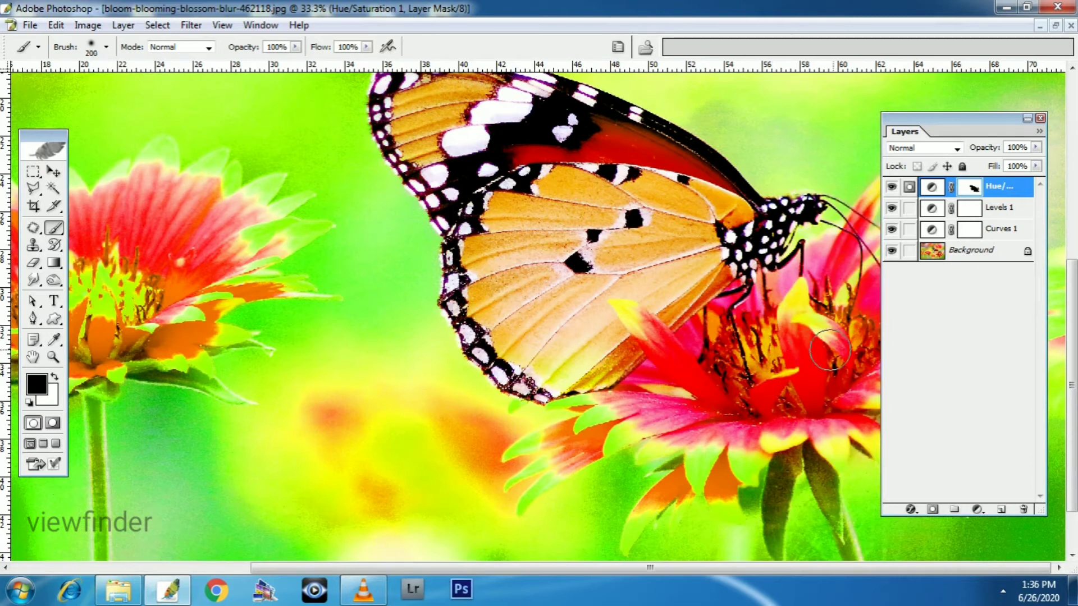
drag(610, 410, 621, 431)
key(bracketleft)
key(bracketleft)
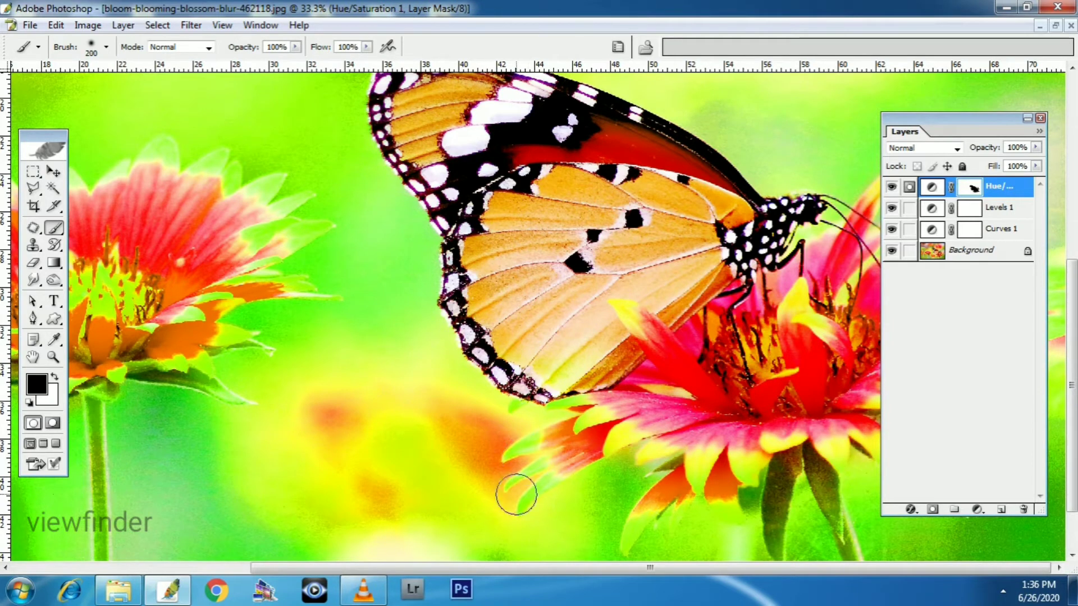
mouse_move(517, 494)
mouse_down()
mouse_move(617, 430)
mouse_move(642, 438)
mouse_up()
mouse_move(654, 540)
mouse_down()
mouse_move(682, 481)
mouse_move(730, 511)
mouse_move(803, 527)
mouse_move(822, 471)
mouse_move(826, 398)
mouse_up()
key(ctrl+minus)
key(bracketright)
key(bracketright)
key(bracketright)
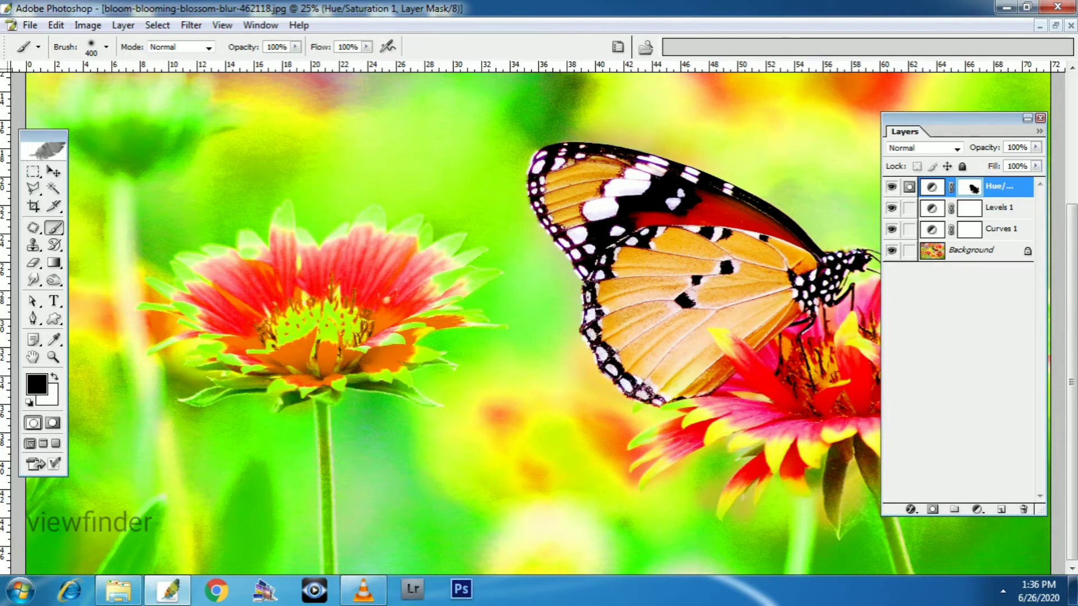
Hide the Levels and Curves layers and toggle the masked Hue/Saturation layer to compare it with the original photo.
click(891, 208)
click(891, 229)
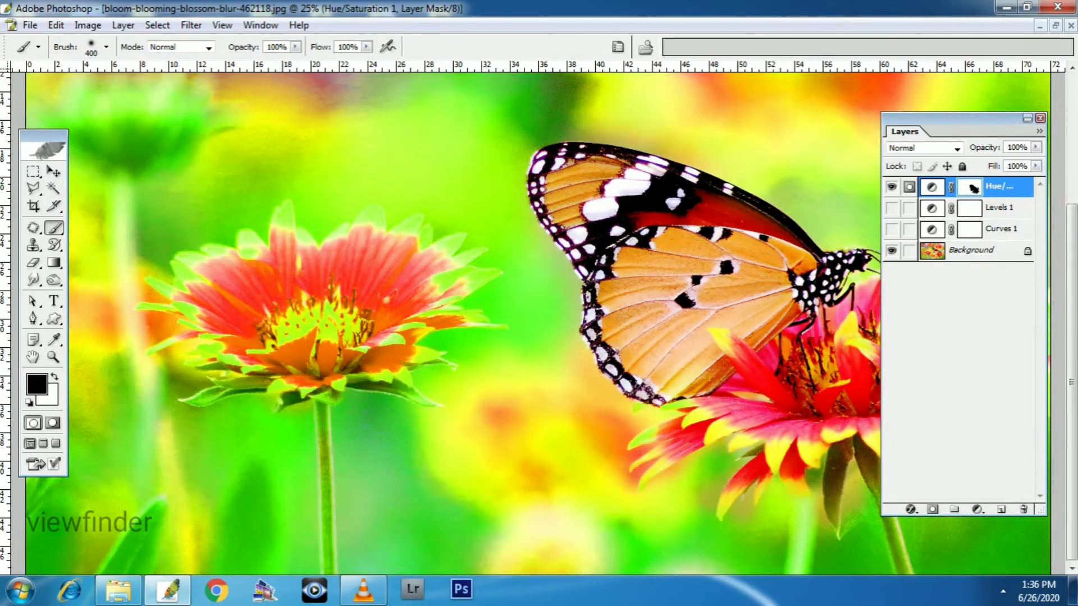
key(ctrl+minus)
key(ctrl+minus)
key(ctrl+minus)
click(891, 186)
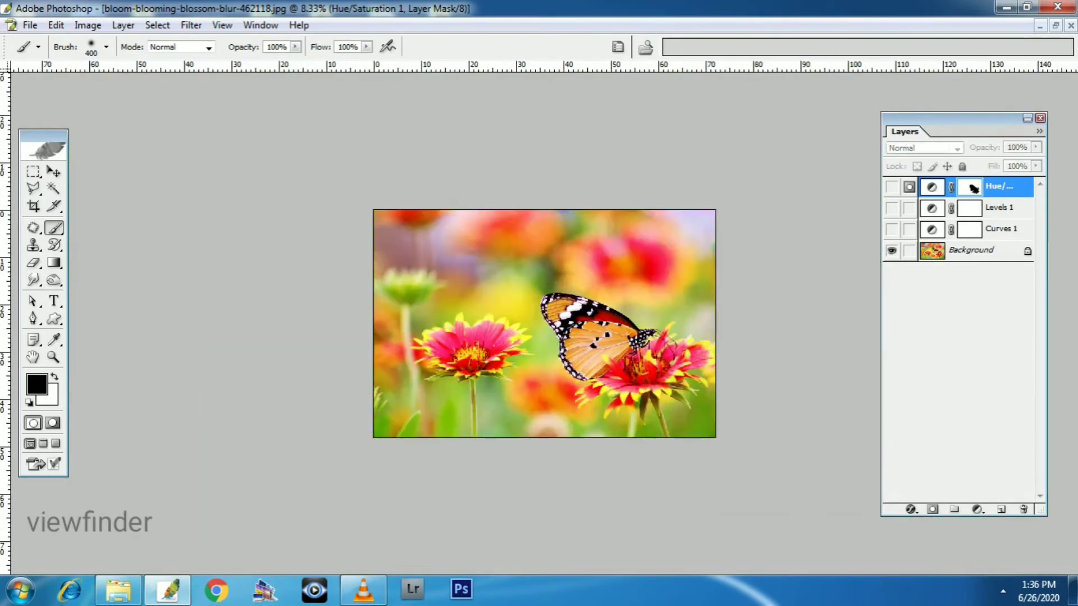
key(ctrl+plus)
key(ctrl+plus)
click(891, 186)
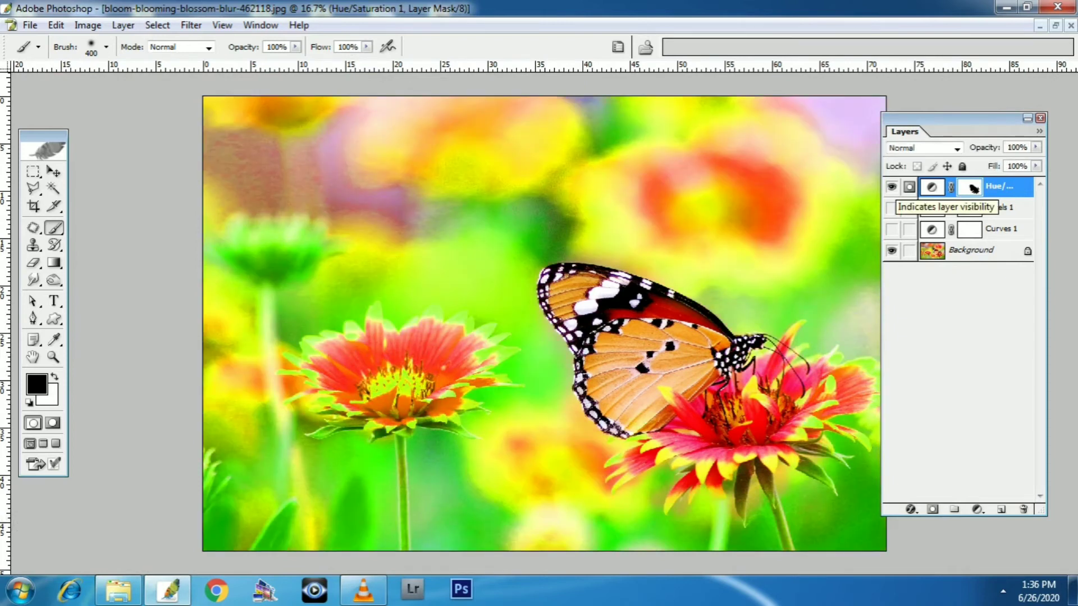
click(892, 187)
click(891, 187)
click(892, 187)
click(891, 187)
click(891, 187)
click(892, 187)
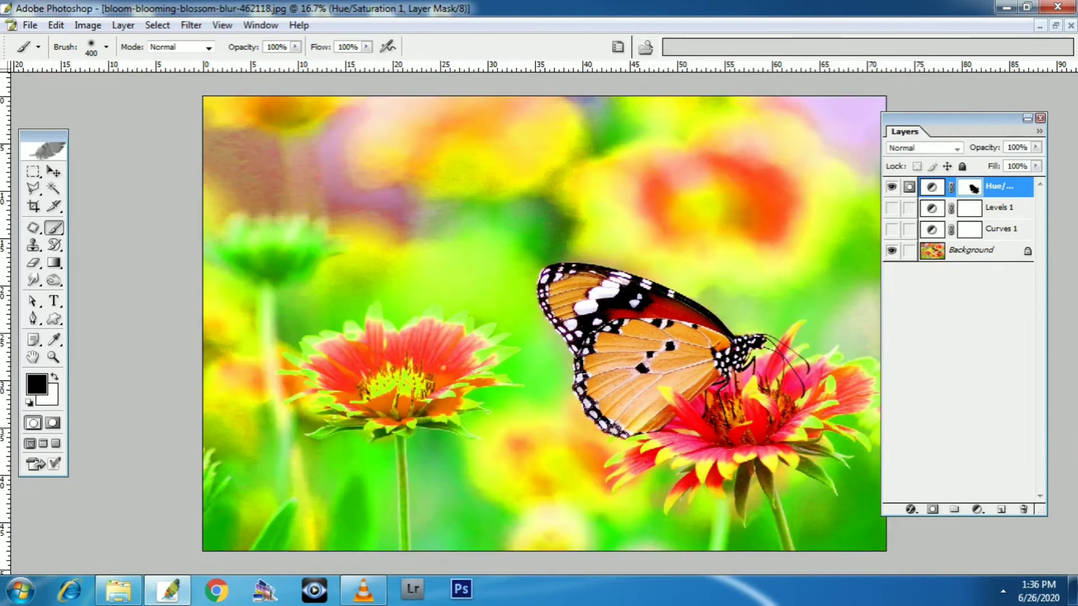
click(891, 186)
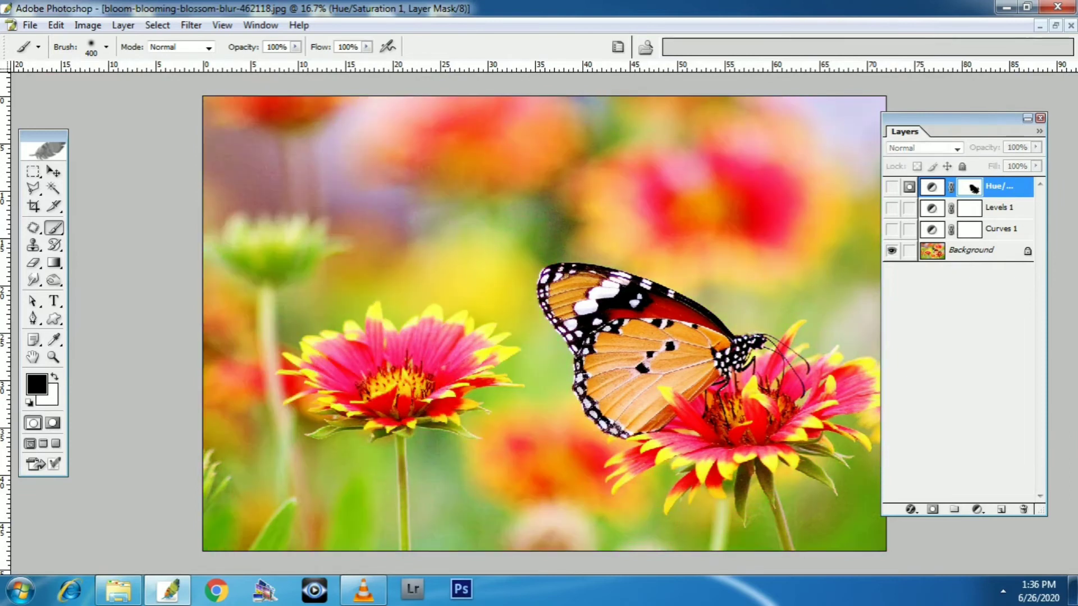
Show the Levels layer, select its mask, and compare the photo with and without the levels adjustment.
click(891, 208)
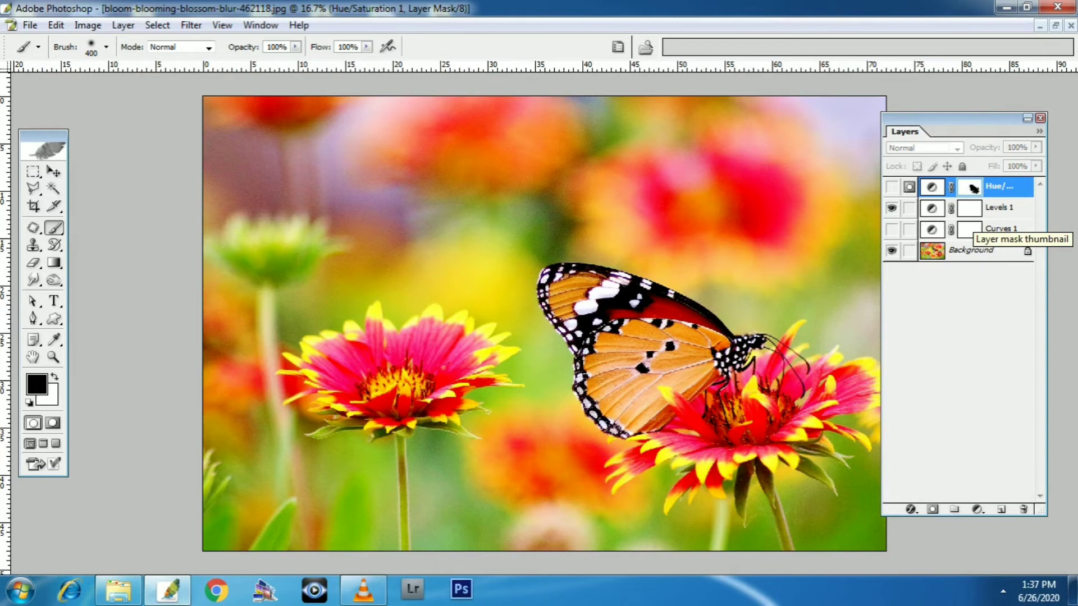
click(970, 208)
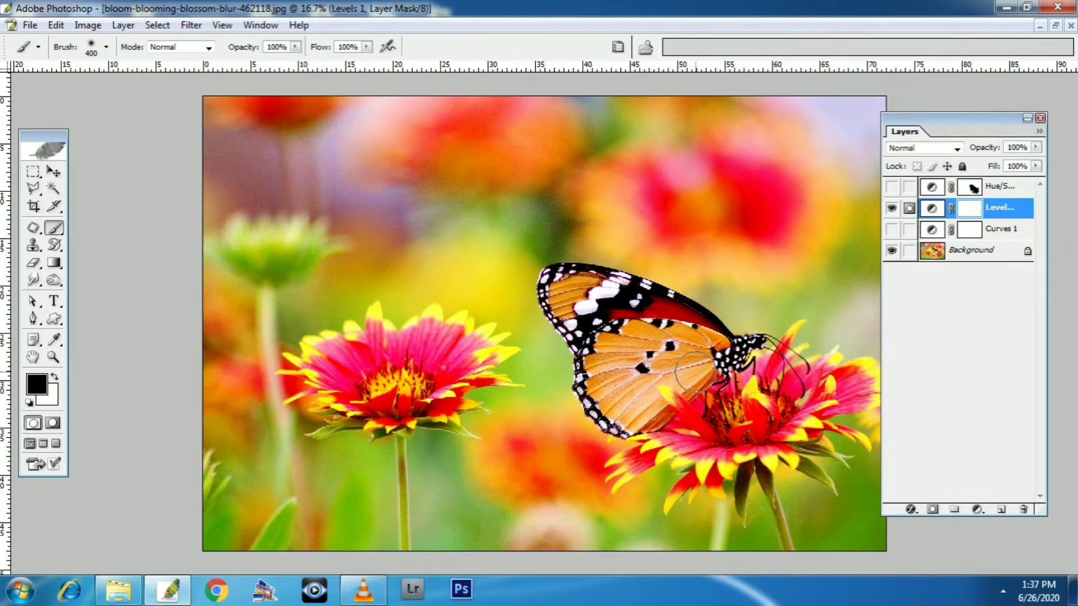
click(891, 209)
click(891, 208)
click(891, 209)
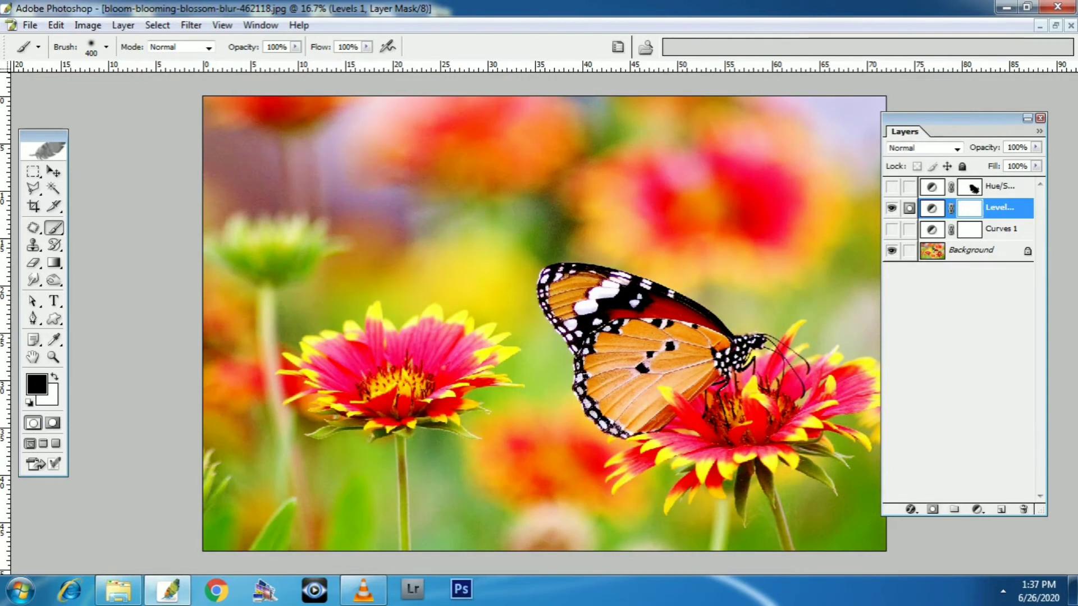
Set the Levels layer's input black point to 71 and return to the Brush tool.
double_click(932, 208)
drag(765, 353, 800, 353)
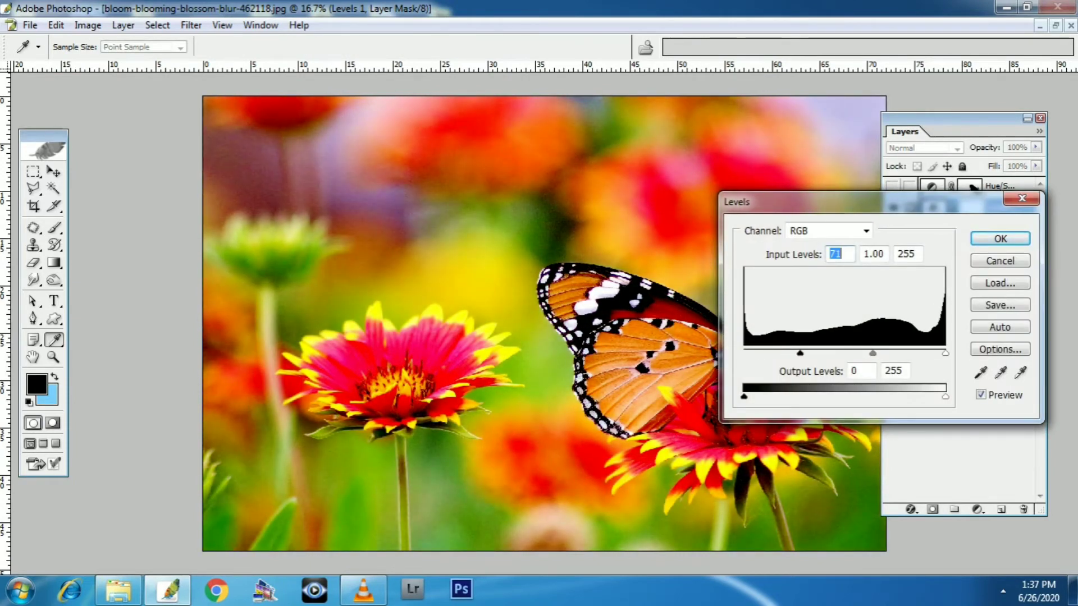
key(Return)
key(b)
Toggle the Levels layer's visibility to compare the darkened photo with the original.
click(891, 208)
click(891, 208)
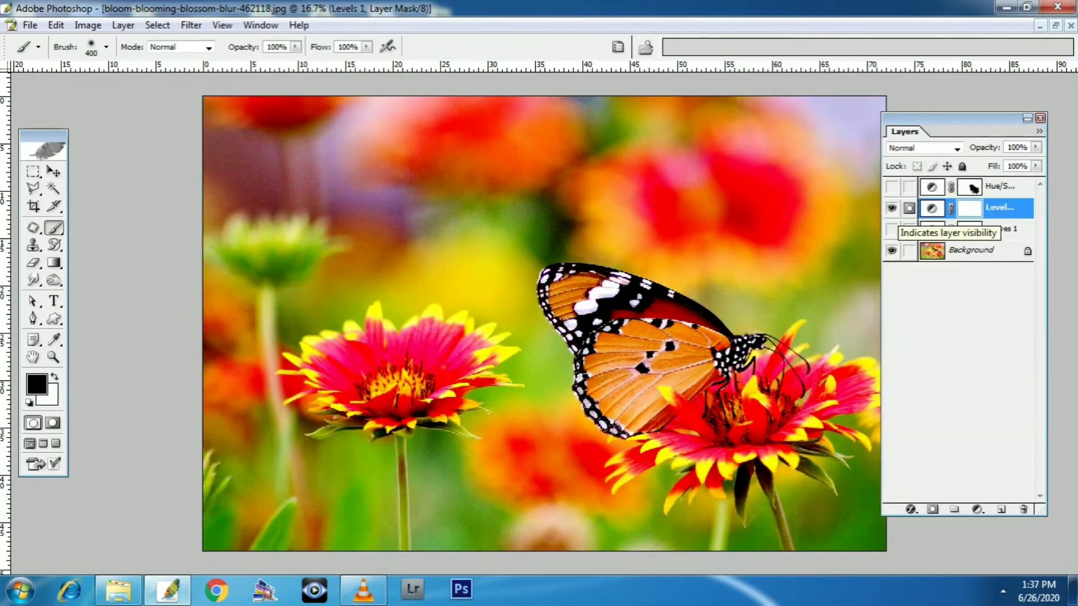
click(891, 208)
click(891, 208)
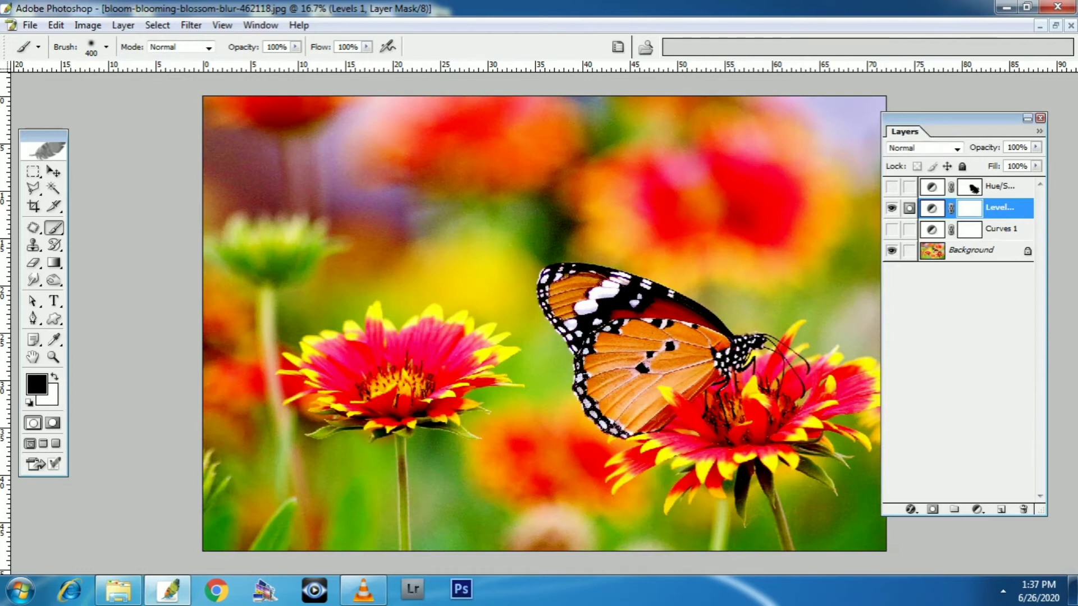
click(891, 209)
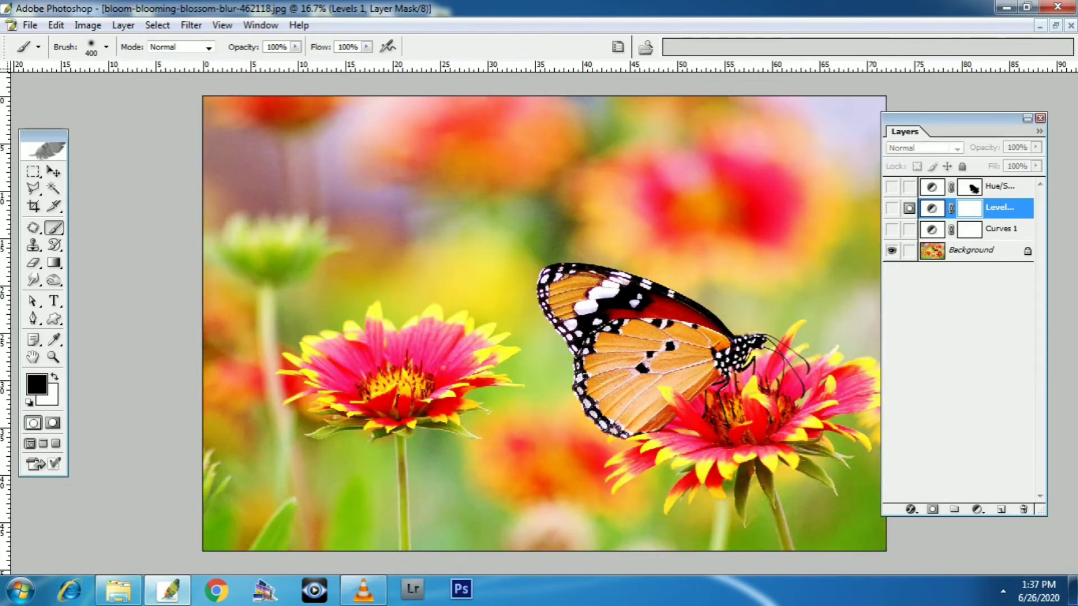
click(891, 208)
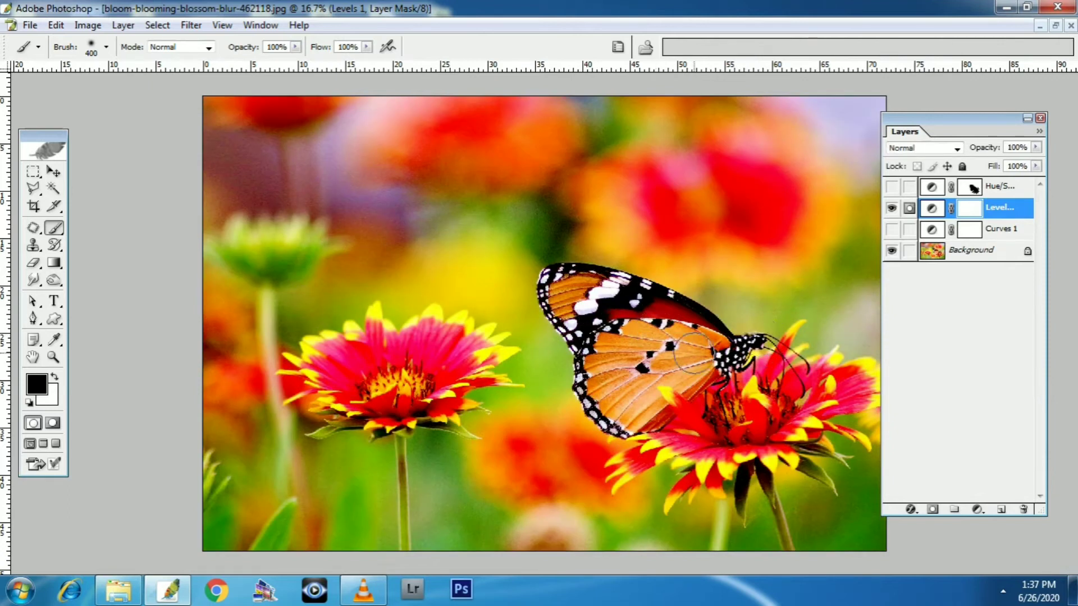
Paint black on the Levels mask over the butterfly and its flower, and compare the result with the layer hidden.
mouse_move(690, 371)
mouse_down()
mouse_move(657, 381)
mouse_move(676, 402)
mouse_up()
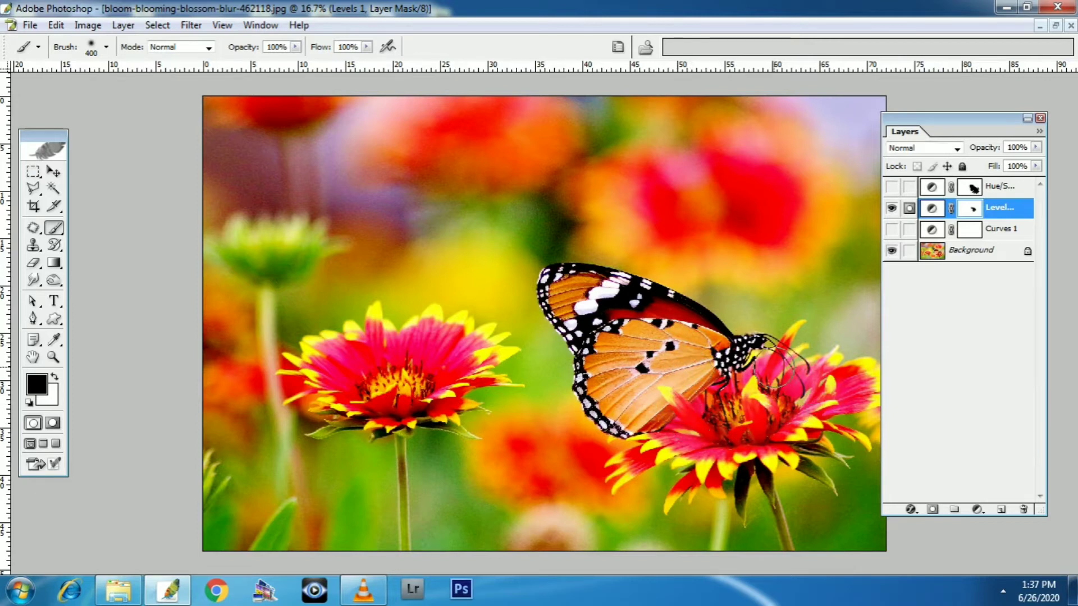
mouse_move(553, 319)
mouse_down()
mouse_move(586, 413)
mouse_move(688, 487)
mouse_move(763, 481)
mouse_move(859, 411)
mouse_move(843, 392)
mouse_move(748, 362)
mouse_up()
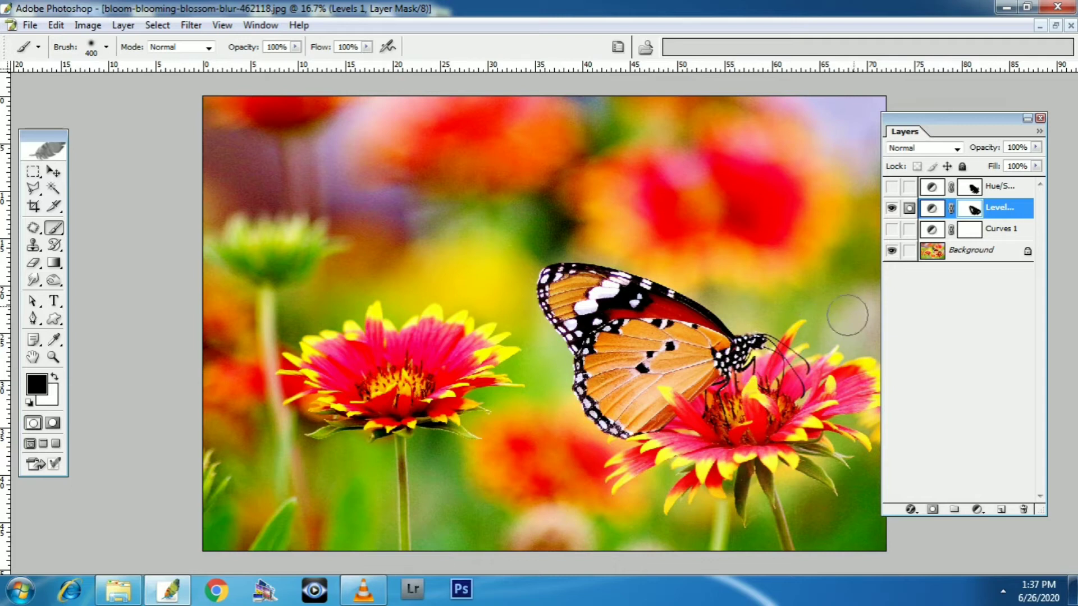
click(891, 209)
click(891, 208)
click(891, 208)
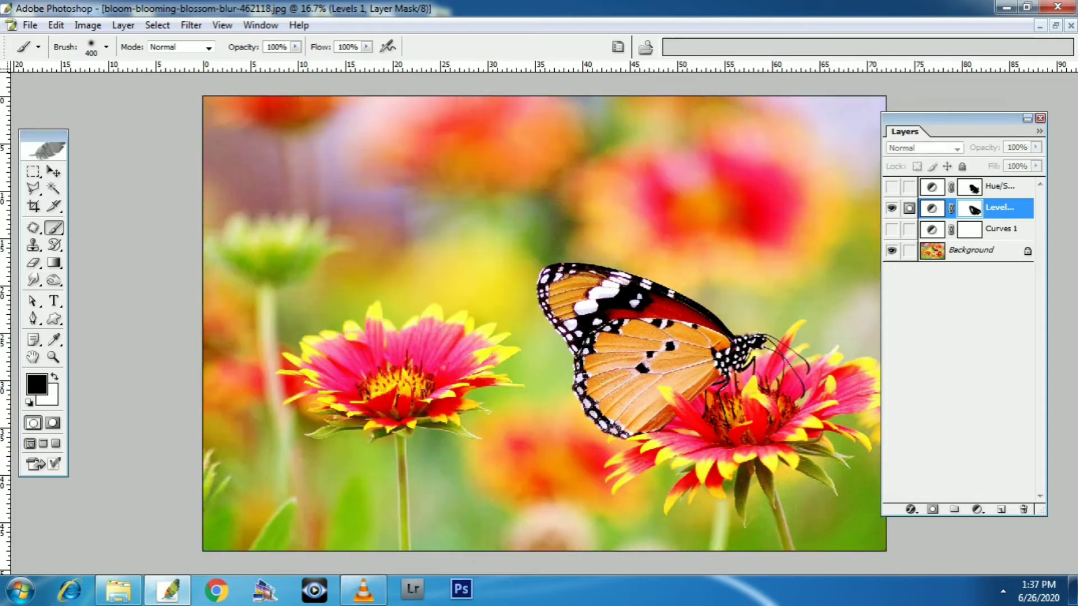
click(891, 208)
Restore the levels effect in the background beside the butterfly's left wing edge with a white brush of size 150.
key(ctrl+plus)
key(ctrl+plus)
key(ctrl+plus)
drag(690, 314, 650, 256)
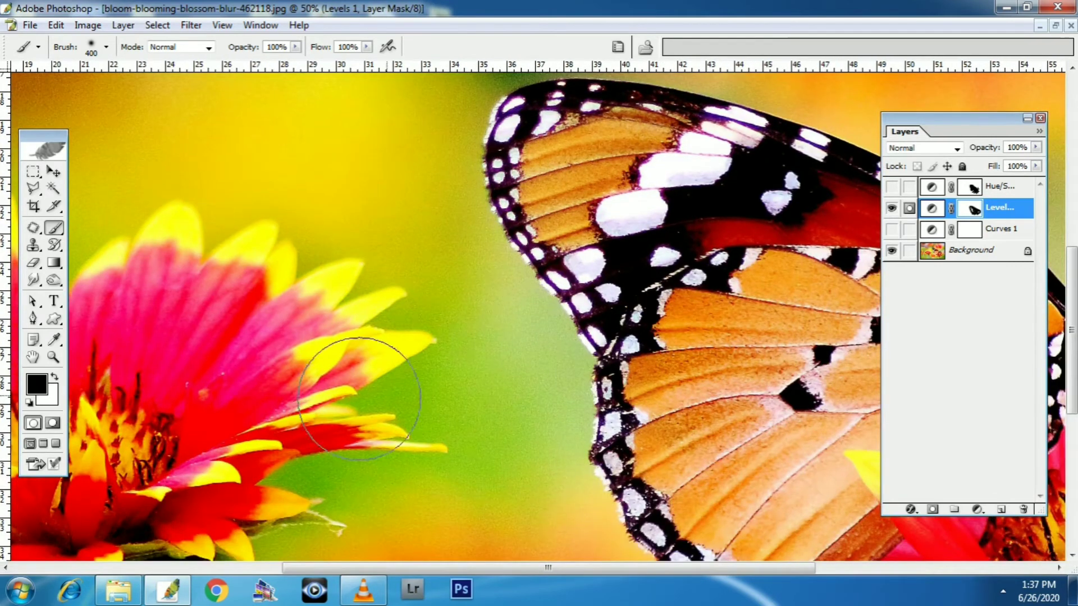
key(x)
key(bracketleft)
key(bracketleft)
key(bracketleft)
key(bracketleft)
key(bracketleft)
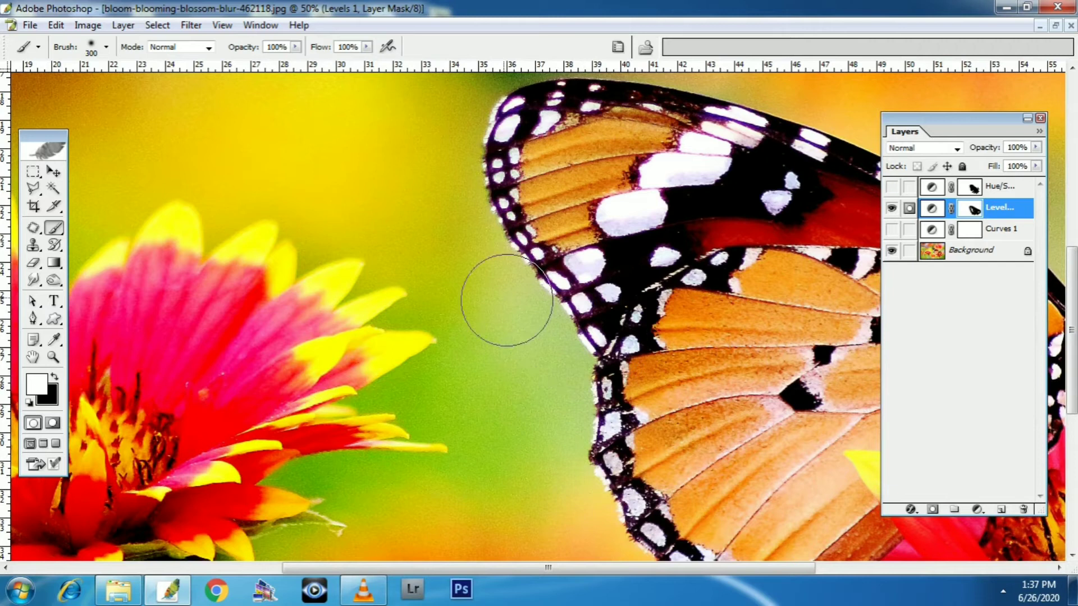
mouse_move(529, 330)
mouse_down()
mouse_move(567, 353)
mouse_move(568, 466)
mouse_move(581, 505)
mouse_move(418, 292)
mouse_up()
Paint white on the Levels mask in the background along the lower wing edge and around the flower's petals.
key(space)
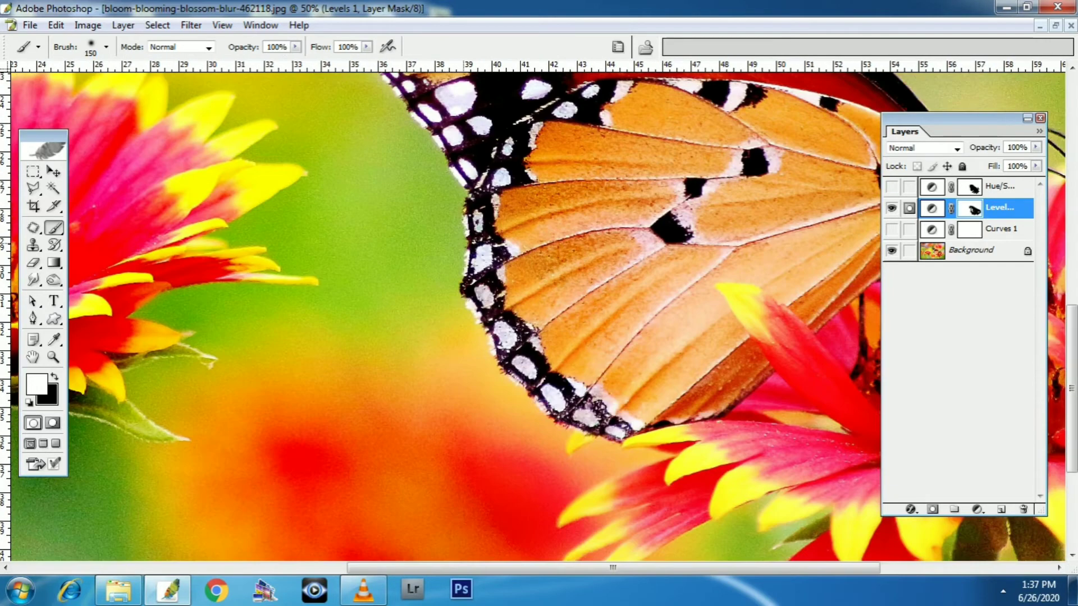
drag(451, 334, 539, 425)
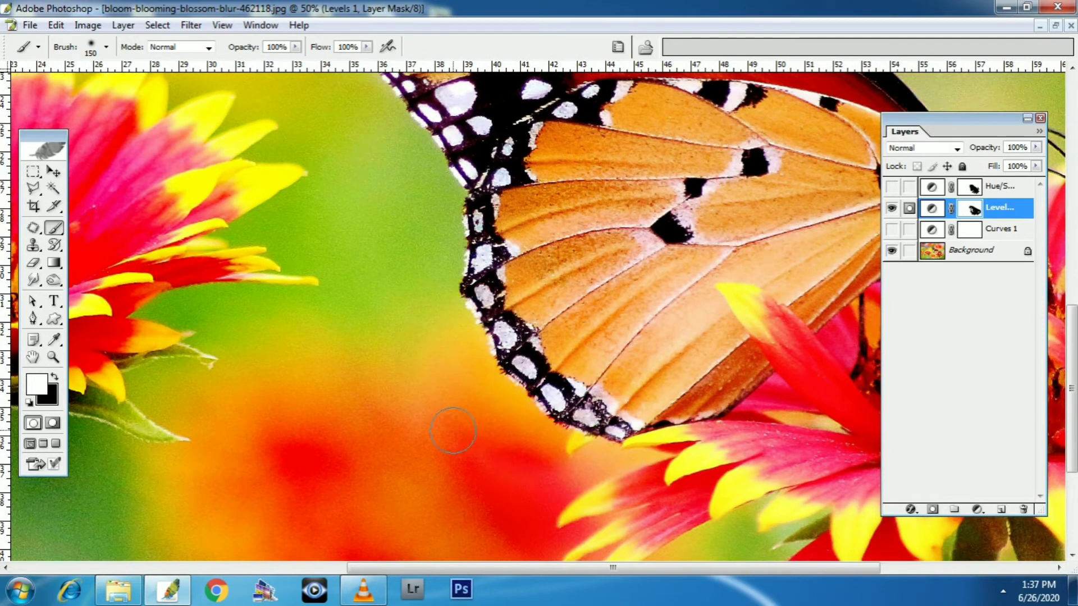
key(bracketleft)
key(bracketleft)
drag(657, 463, 556, 495)
Paint white on the Levels mask in the background along the butterfly's upper wing edge.
key(space)
drag(461, 202, 403, 434)
mouse_move(301, 156)
mouse_down()
mouse_move(430, 123)
mouse_move(726, 231)
mouse_up()
key(bracketright)
key(bracketright)
key(ctrl+minus)
key(bracketright)
key(bracketright)
key(bracketright)
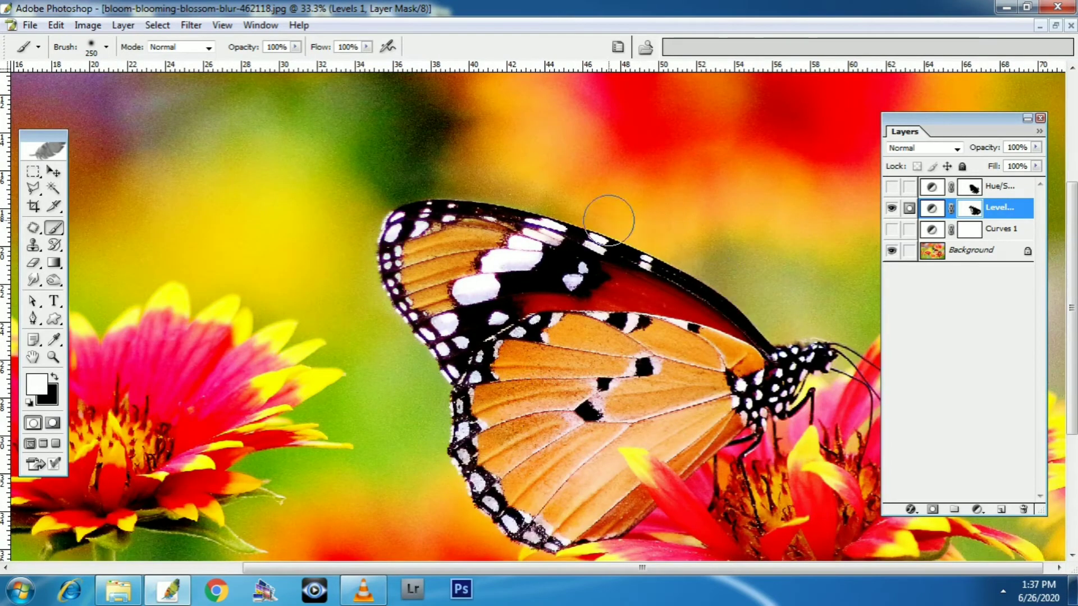
Show the Hue/Saturation and Curves layers again over the whole photo.
key(ctrl+minus)
click(891, 187)
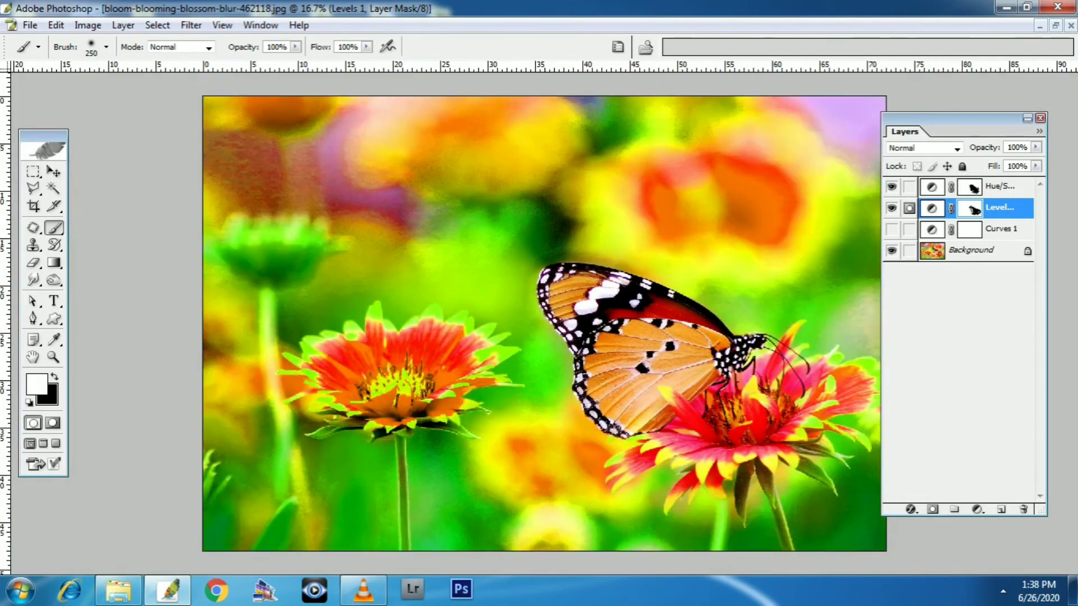
click(891, 230)
Set the Levels layer's input black point to 72.
double_click(931, 208)
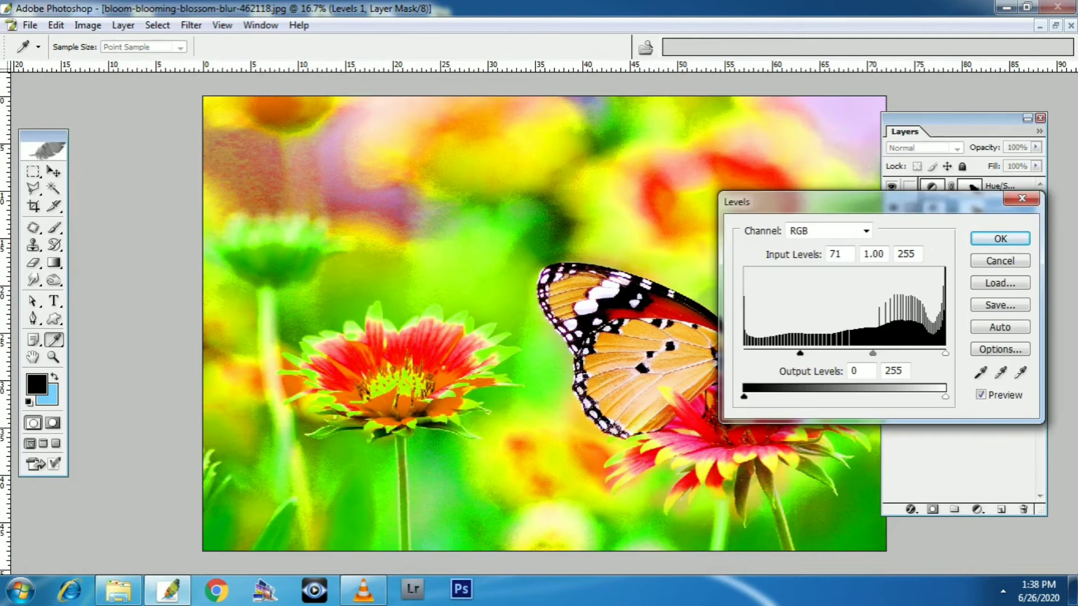
drag(842, 202, 862, 170)
mouse_move(819, 322)
mouse_down()
mouse_move(765, 322)
mouse_move(821, 322)
mouse_up()
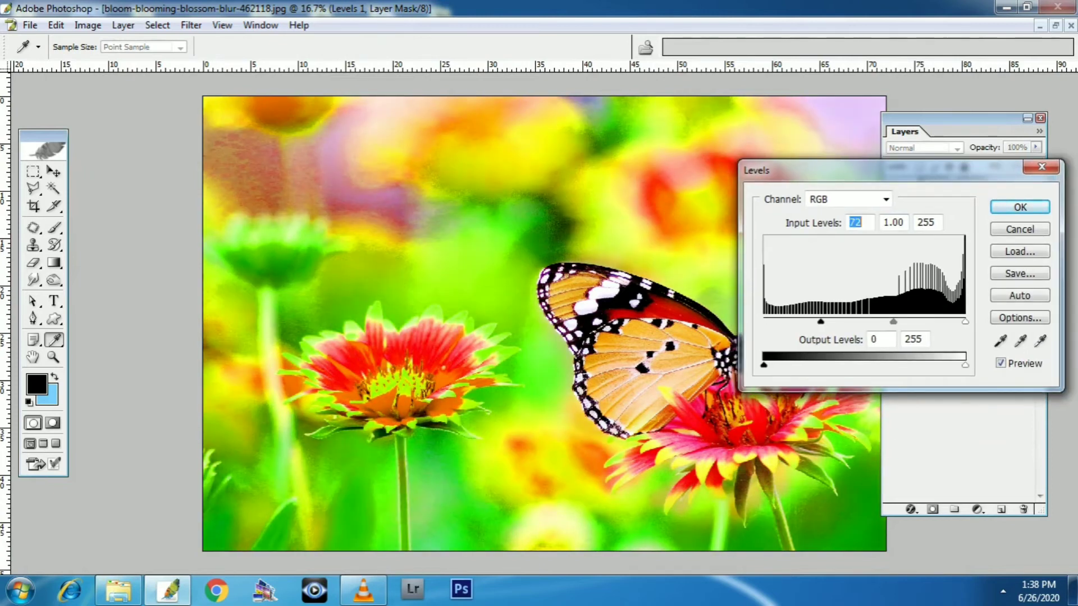
key(Return)
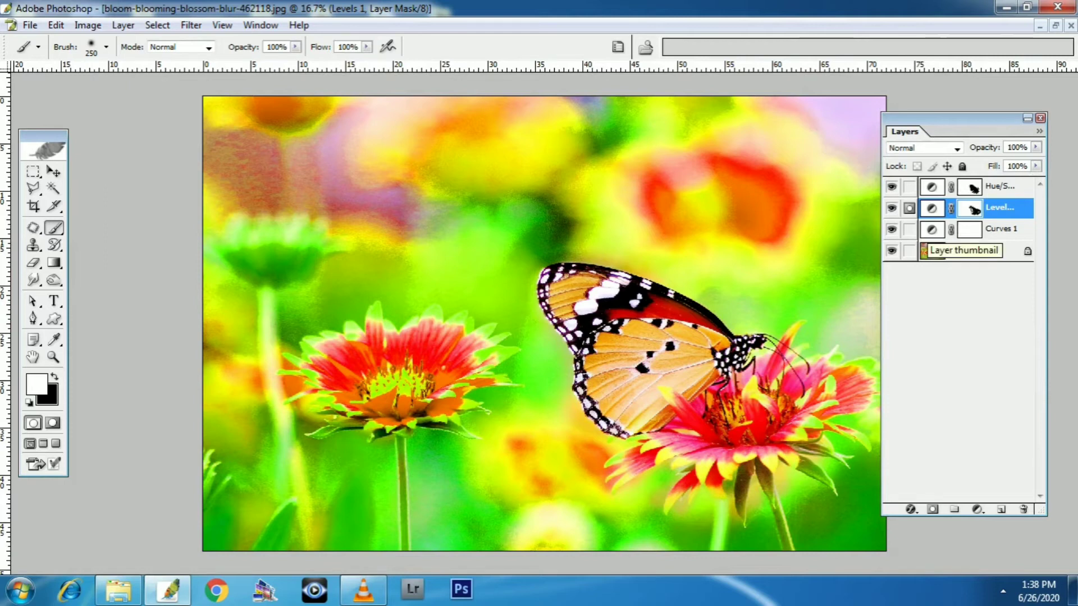
Minimize the butterfly photo and show the portrait of the man in the hat in full-screen mode with the menus.
key(f)
key(f)
key(f)
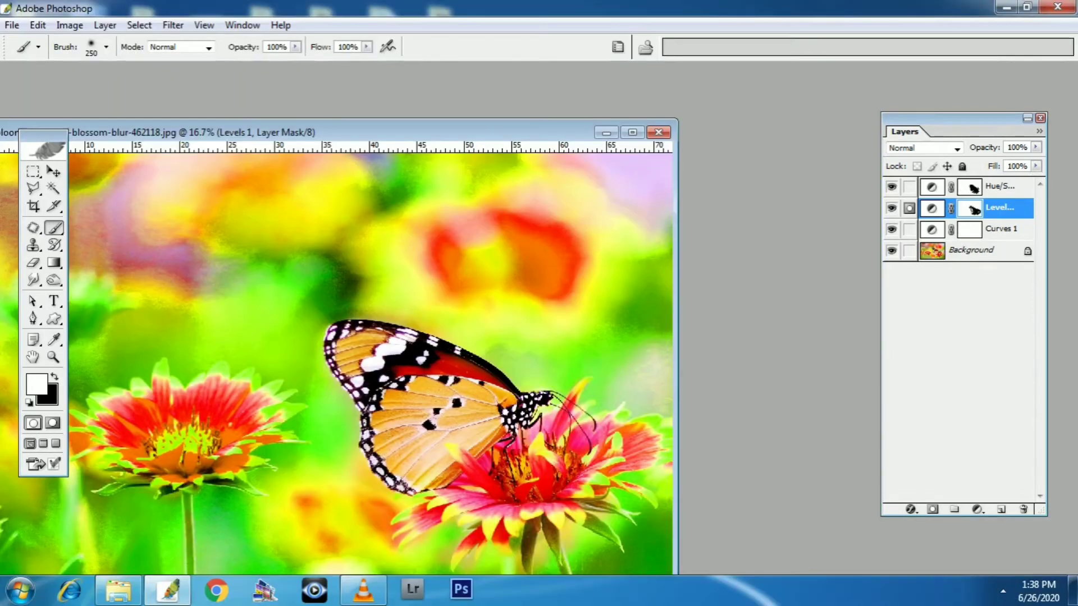
click(606, 133)
click(183, 568)
key(f)
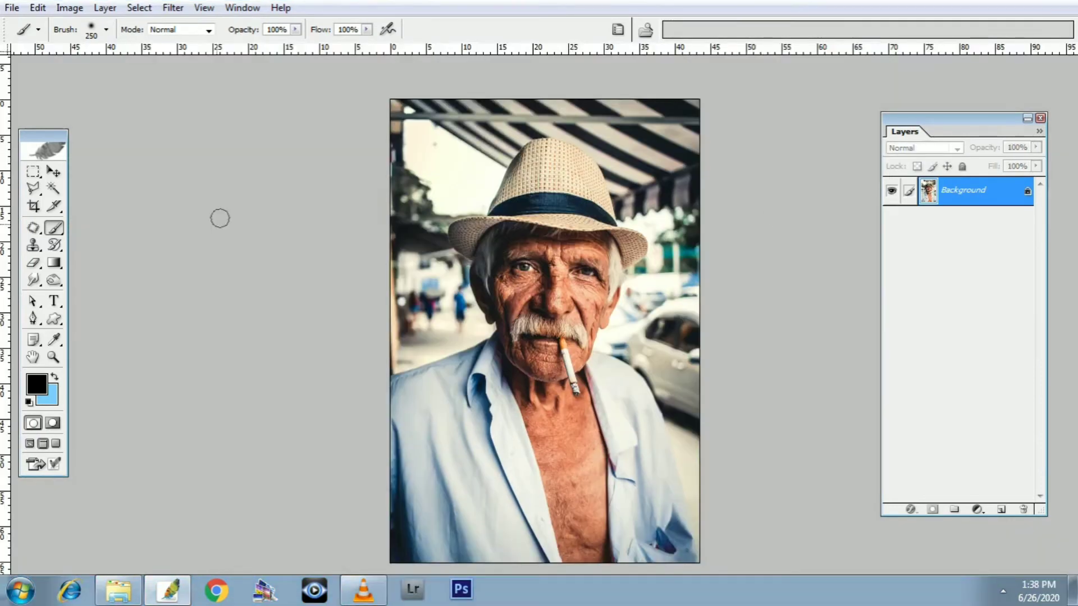
Convert the portrait's locked Background into an ordinary layer named Layer 0.
key(ctrl+plus)
key(ctrl+plus)
key(ctrl+plus)
drag(668, 269, 671, 441)
drag(537, 412, 402, 507)
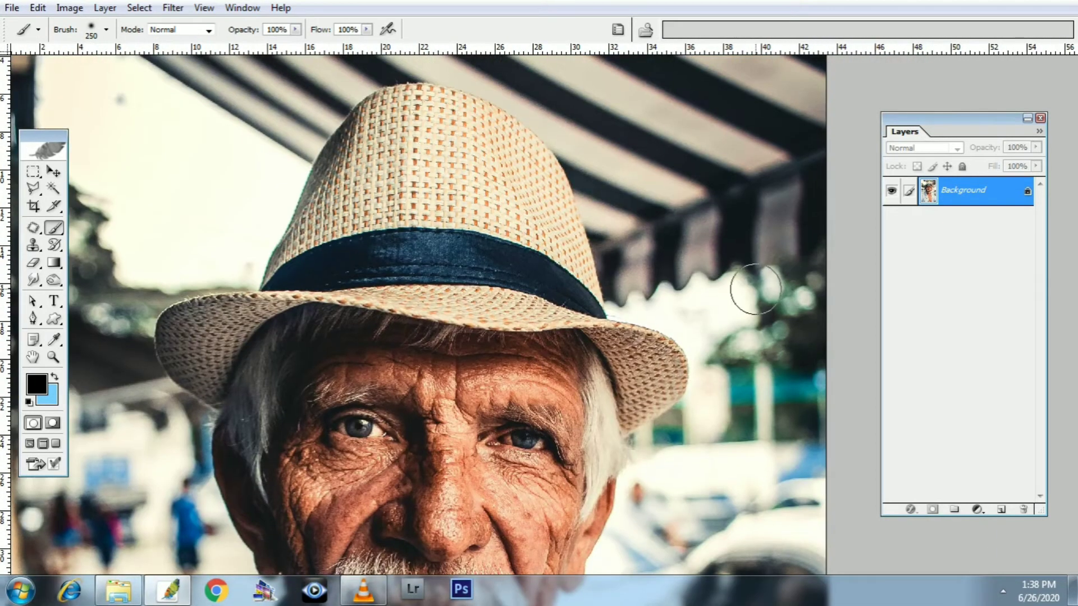
double_click(970, 191)
key(Return)
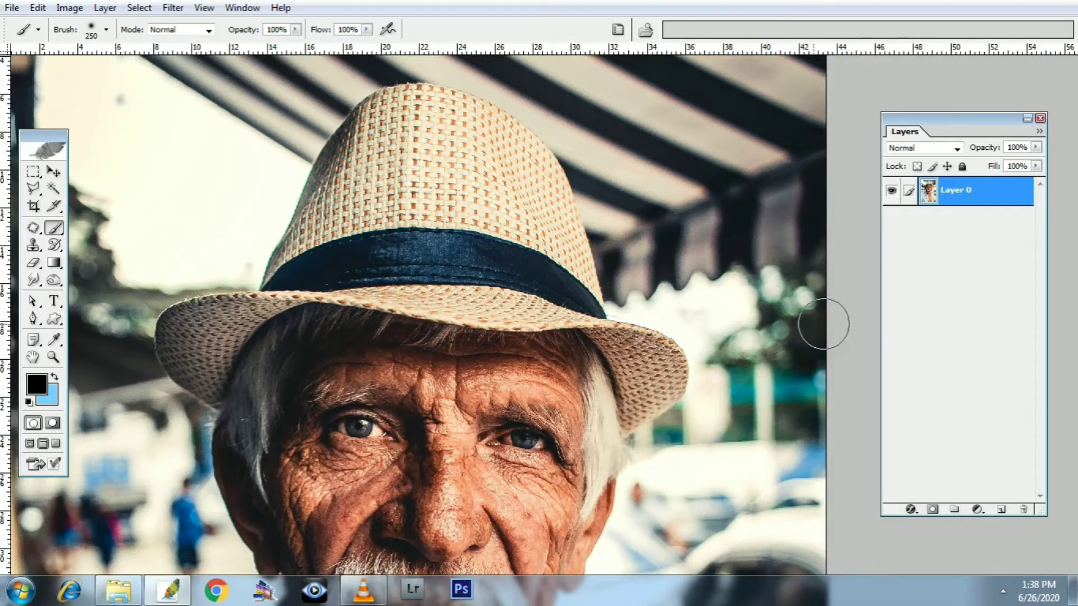
Add a new layer beneath Layer 0 and fill it with the light blue background colour.
scroll(823, 323, down, 4)
scroll(743, 267, down, 1)
mouse_move(745, 347)
mouse_down()
mouse_move(742, 319)
mouse_move(742, 359)
mouse_up()
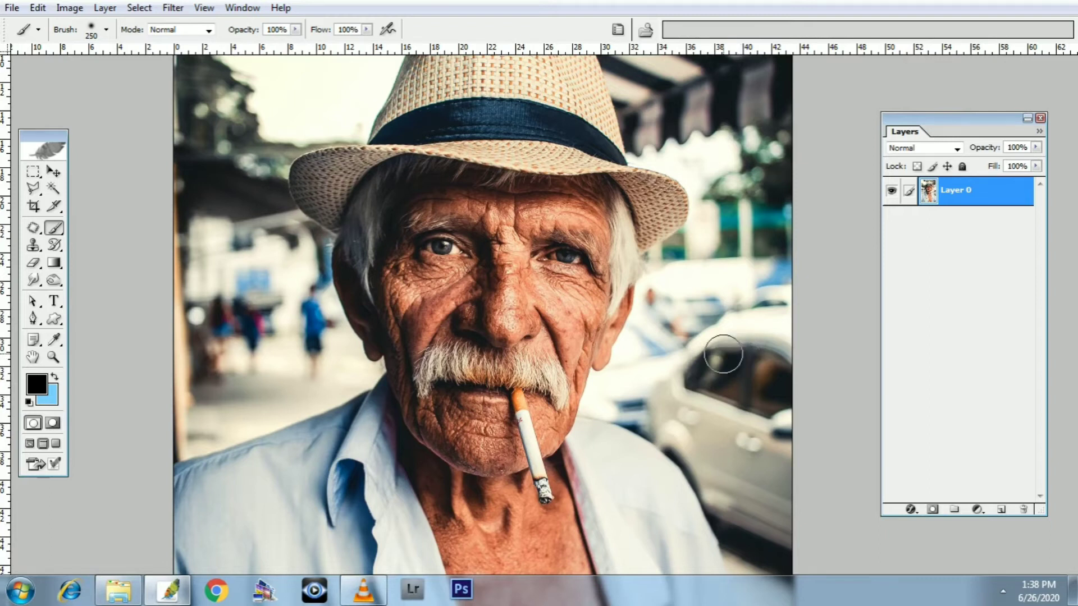
mouse_move(684, 473)
mouse_down()
mouse_move(673, 384)
mouse_move(711, 382)
mouse_up()
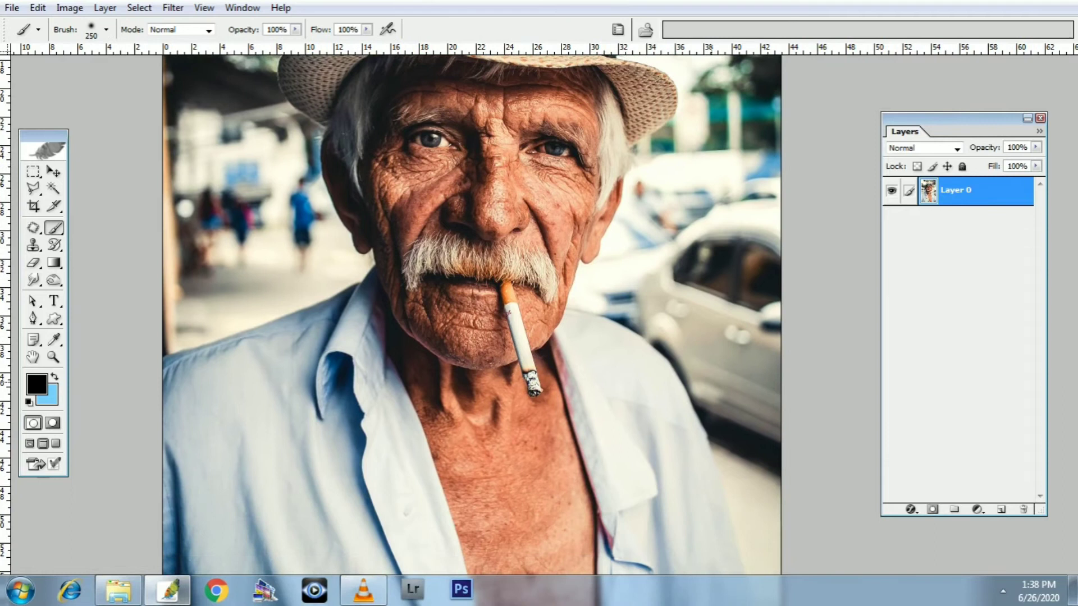
drag(690, 304, 666, 427)
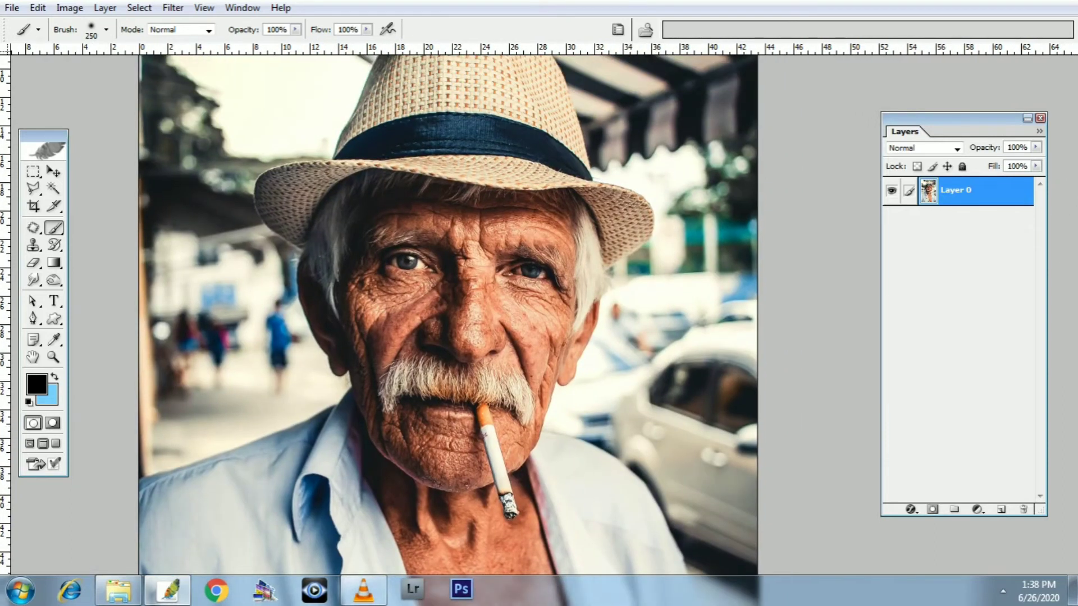
drag(959, 118, 958, 115)
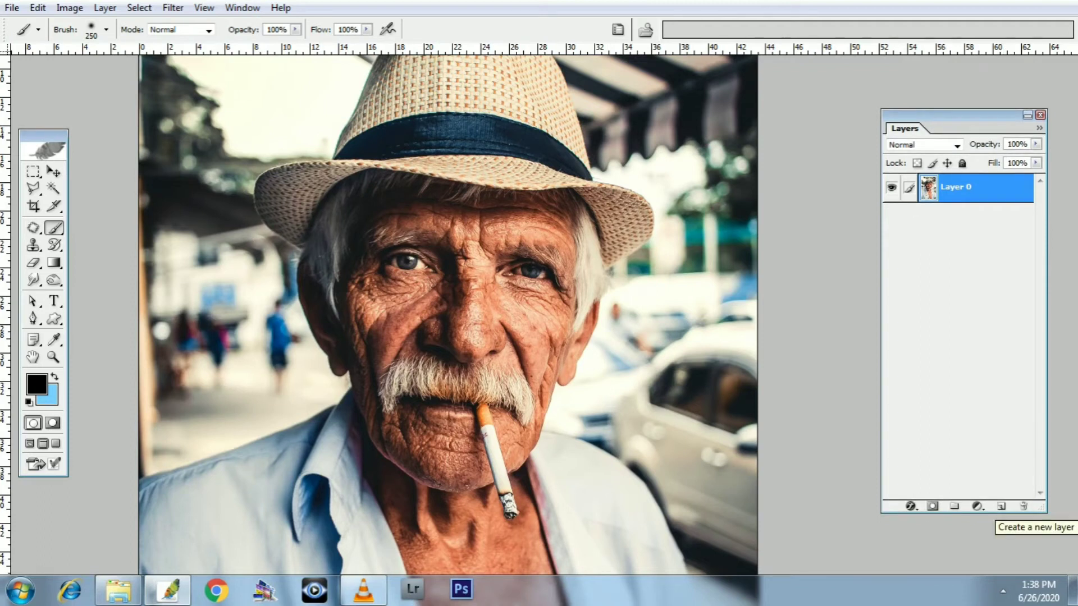
click(1001, 506)
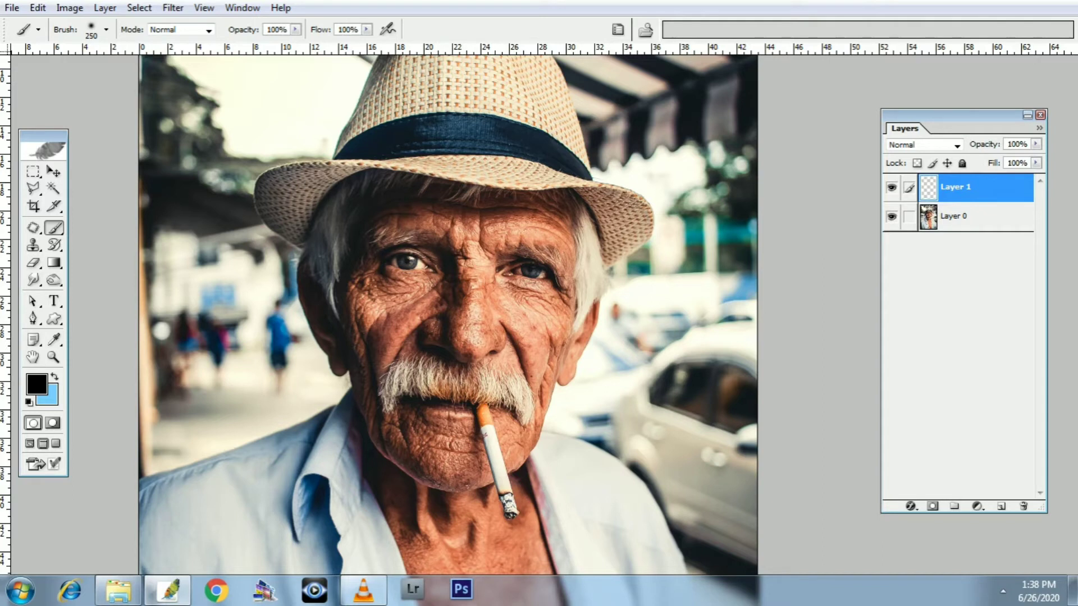
key(ctrl+bracketleft)
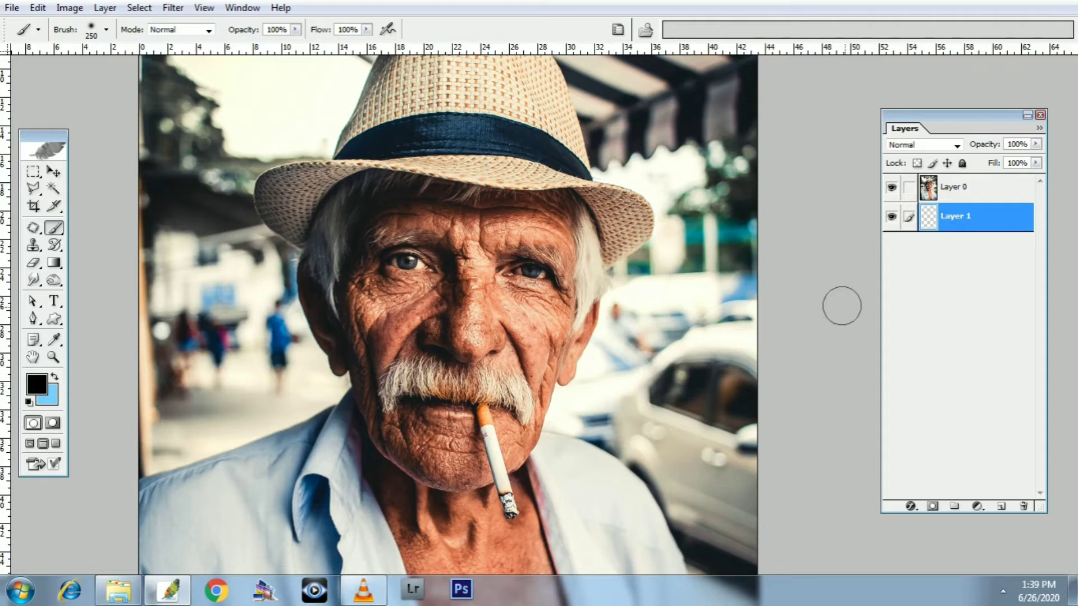
key(ctrl+BackSpace)
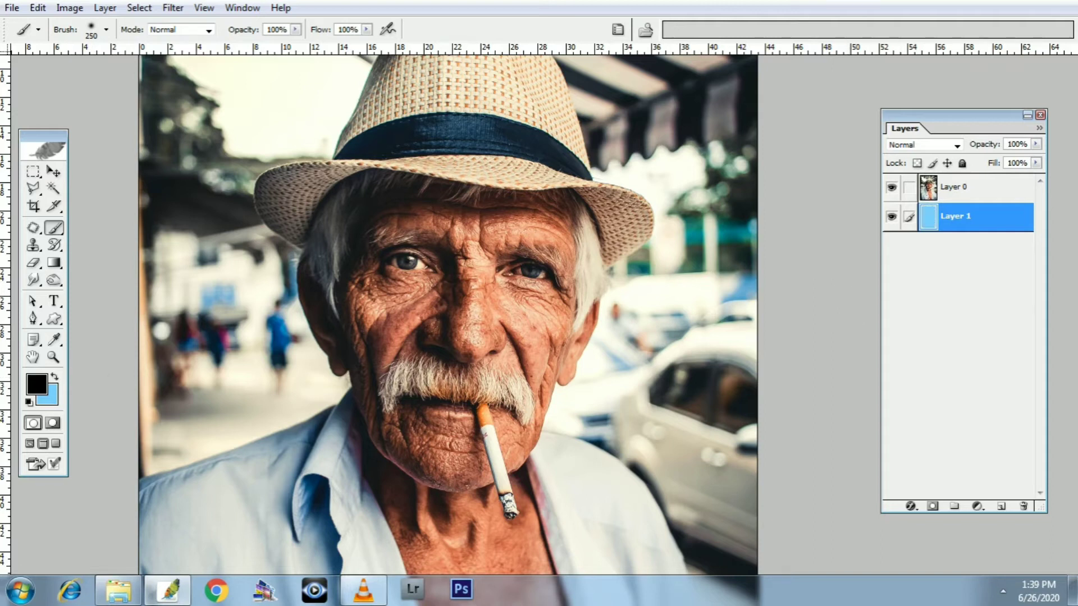
Erase the background around the hat's crown on Layer 0 with a 150 px Eraser at 88% opacity.
drag(722, 315, 710, 369)
scroll(437, 324, up, 3)
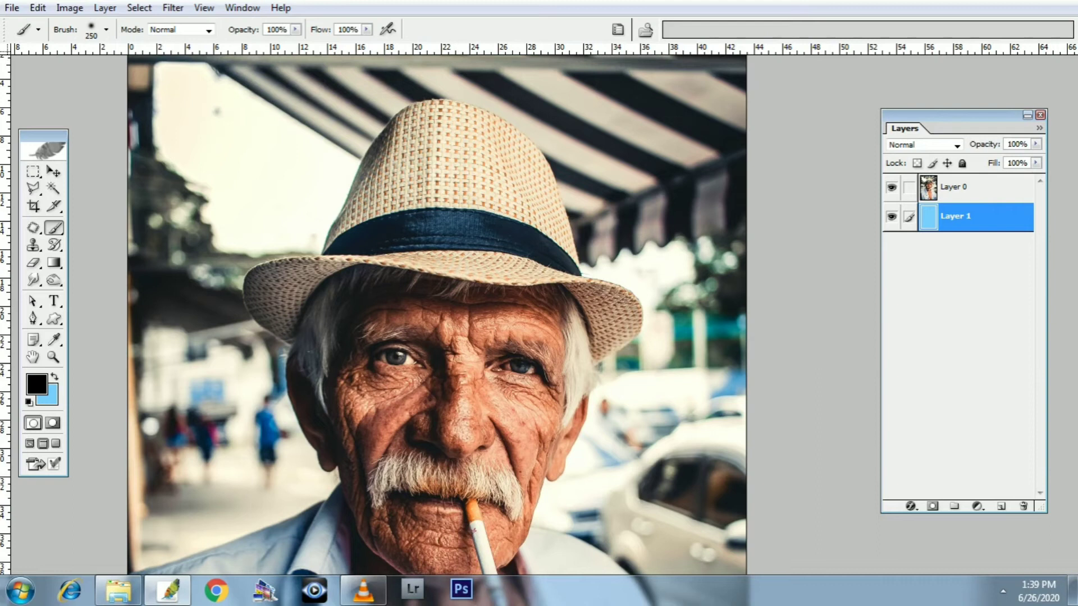
key(alt+bracketright)
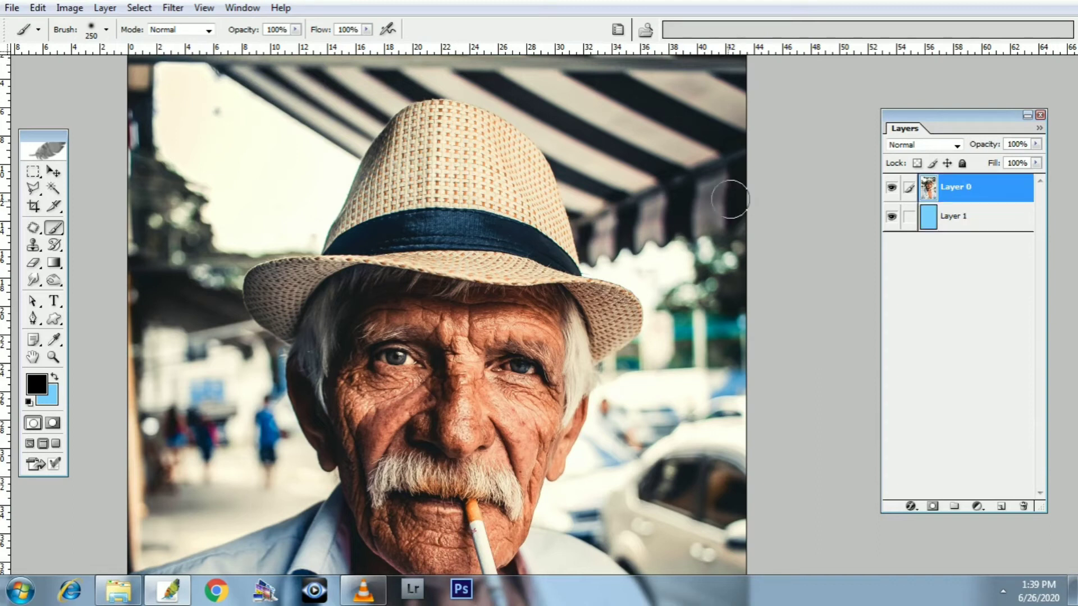
key(e)
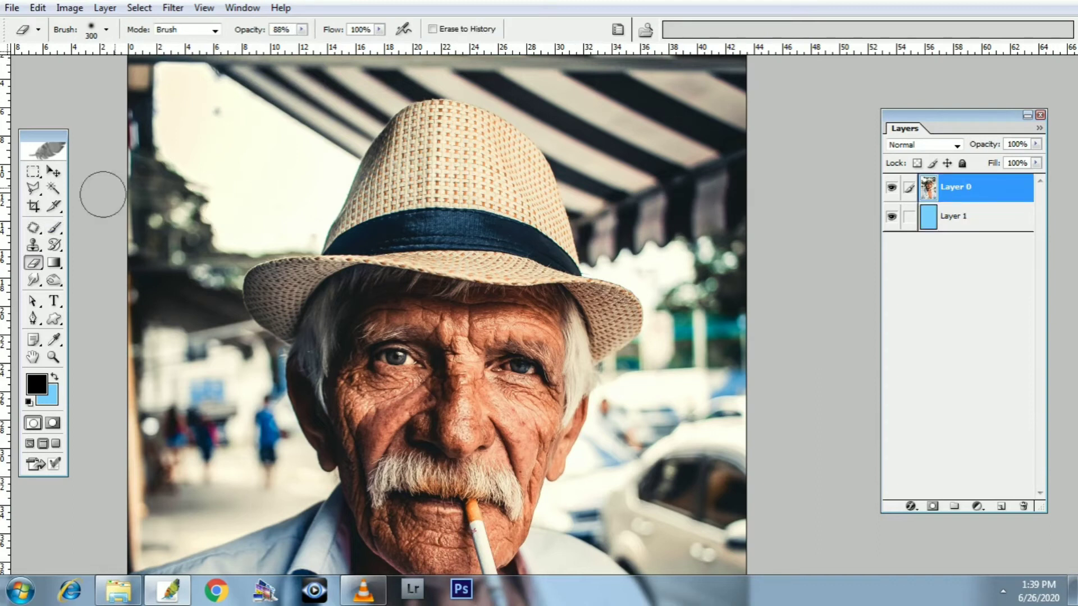
key(ctrl+plus)
key(bracketleft)
key(bracketleft)
key(bracketleft)
key(bracketleft)
mouse_move(350, 121)
mouse_down()
mouse_move(270, 239)
mouse_move(338, 128)
mouse_move(324, 214)
mouse_move(376, 137)
mouse_move(345, 172)
mouse_move(295, 294)
mouse_move(229, 303)
mouse_move(307, 217)
mouse_move(264, 288)
mouse_move(382, 115)
mouse_move(391, 120)
mouse_move(434, 87)
mouse_move(514, 92)
mouse_move(583, 136)
mouse_move(530, 100)
mouse_move(446, 86)
mouse_move(393, 105)
mouse_move(346, 159)
mouse_up()
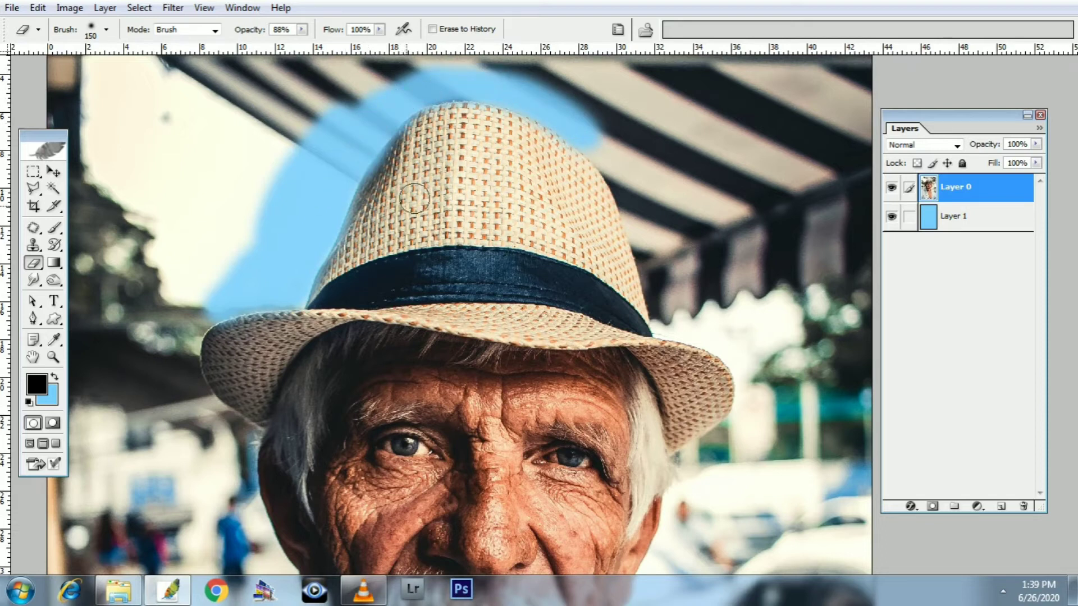
Undo the erasing around the hat on Layer 0.
key(ctrl+plus)
key(ctrl+plus)
drag(253, 104, 414, 331)
drag(619, 350, 656, 400)
key(ctrl+alt+z)
key(ctrl+alt+z)
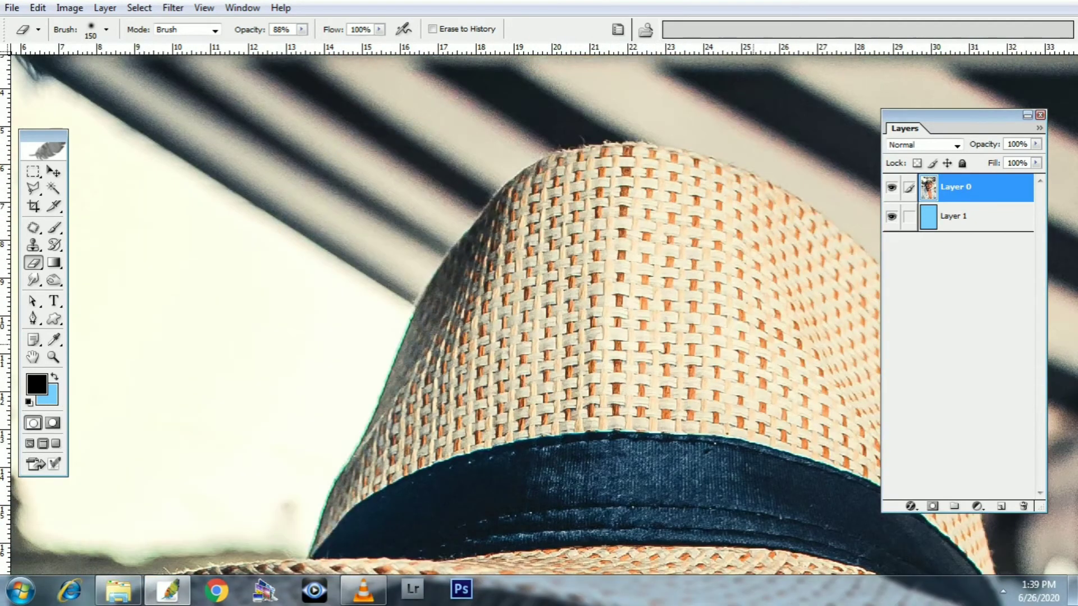
key(ctrl+minus)
key(ctrl+minus)
drag(557, 349, 551, 331)
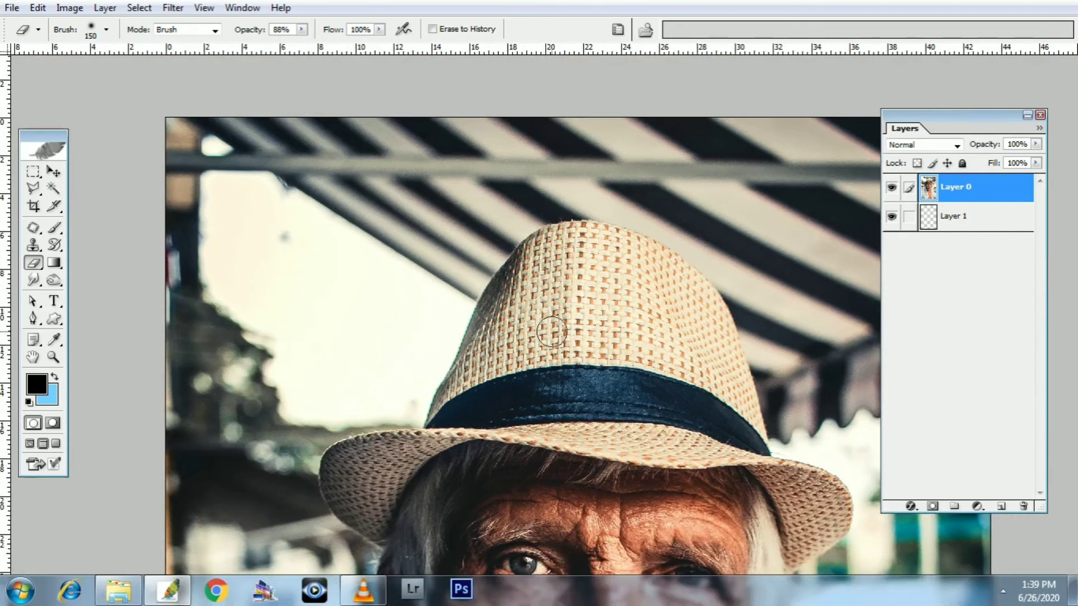
Trace a Pen path around a background area beside the hat's crown, following the hat's edge, and convert it to a selection.
key(p)
key(ctrl+plus)
key(ctrl+plus)
drag(419, 342, 443, 368)
drag(282, 367, 315, 390)
drag(378, 357, 396, 324)
drag(423, 272, 427, 266)
click(465, 200)
drag(298, 167, 317, 151)
click(281, 367)
key(ctrl+Return)
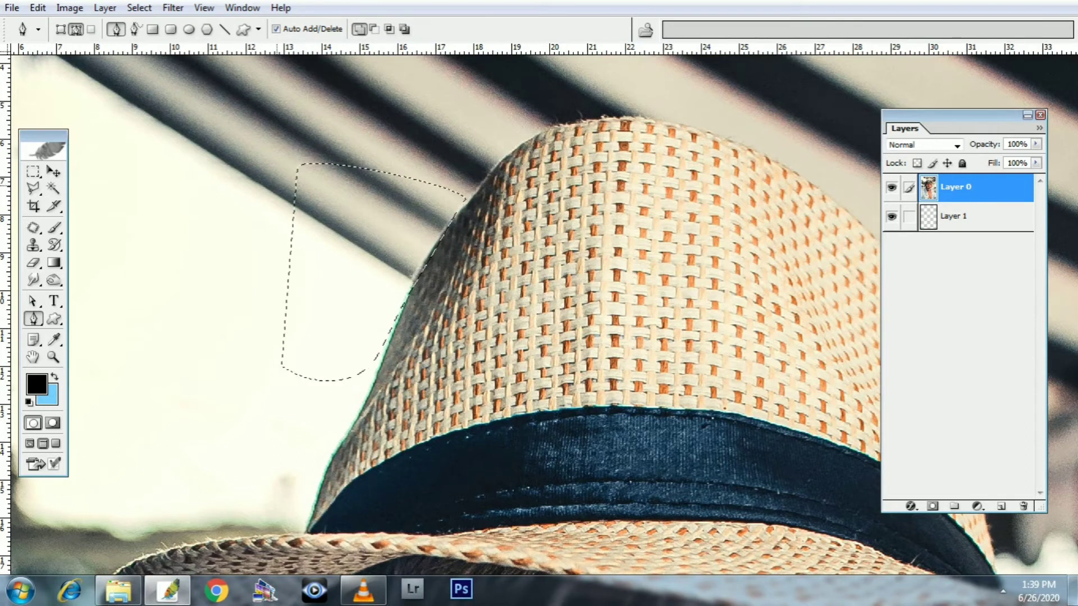
Delete the selected background area from Layer 0 and, after deselecting, refill Layer 1 with light blue.
key(Delete)
key(l)
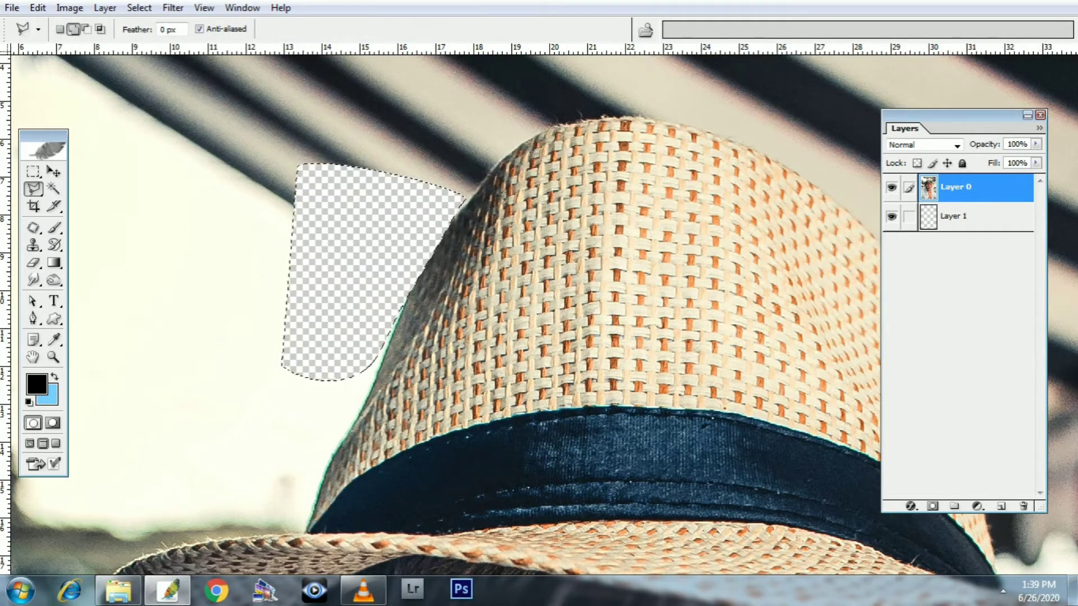
click(955, 216)
key(ctrl+d)
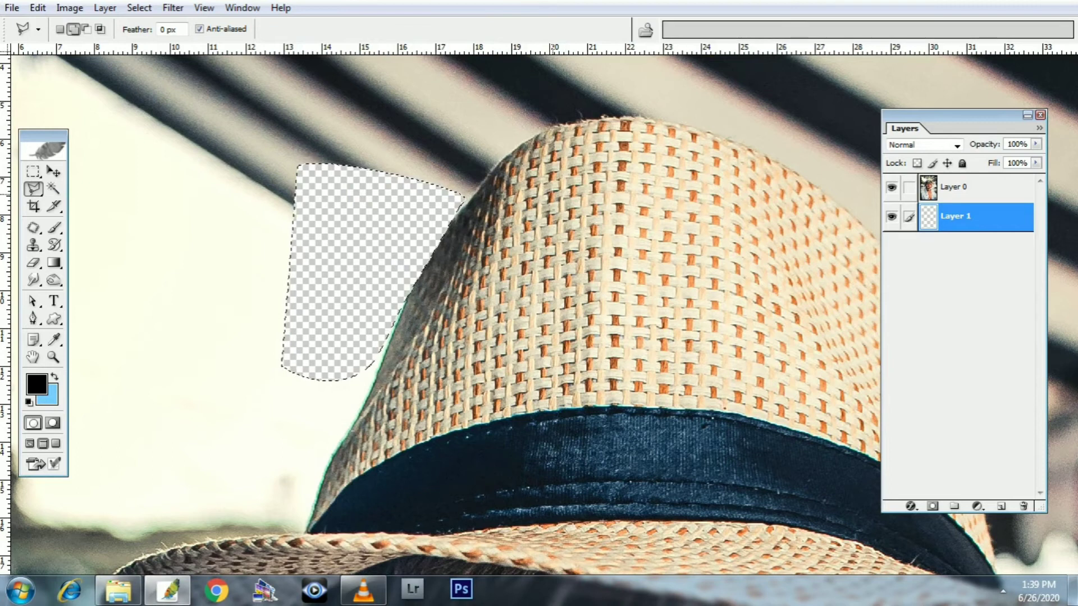
key(ctrl+BackSpace)
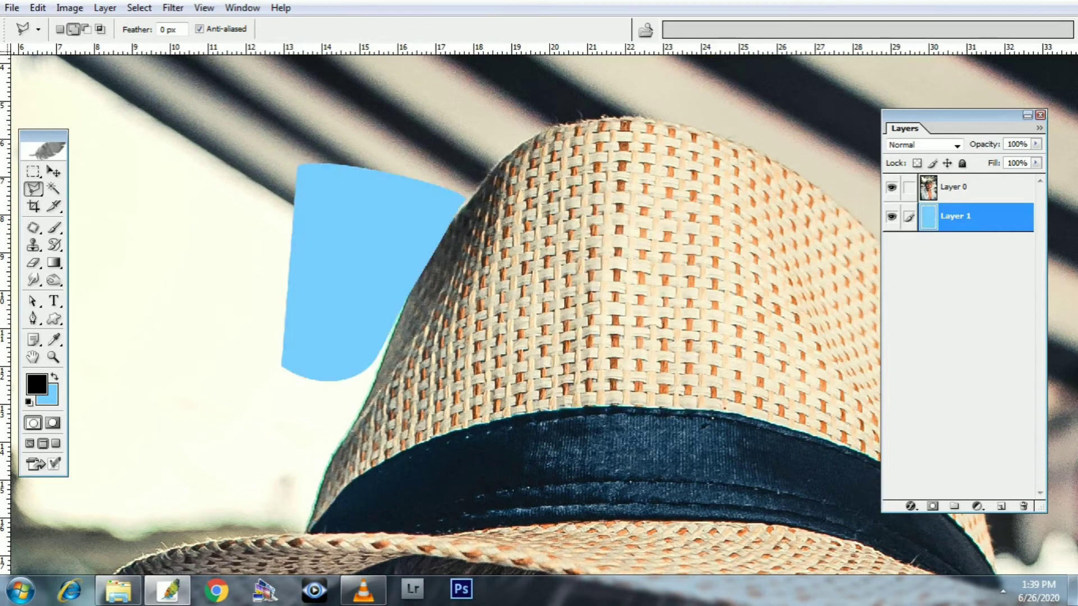
click(955, 187)
key(ctrl+minus)
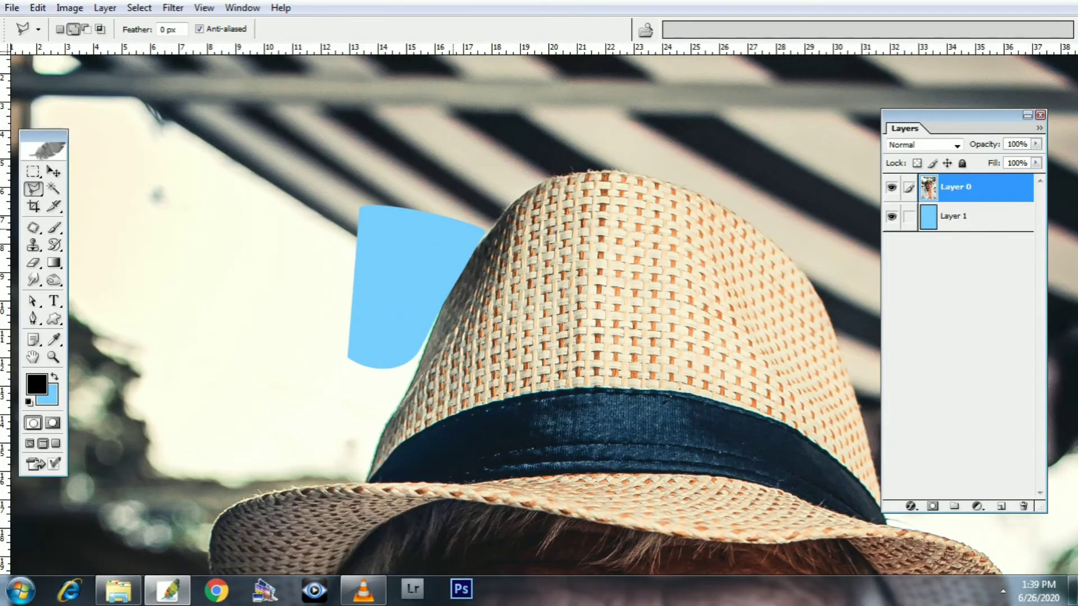
Undo the blue fill, the deleted background area, the selection and the Pen path beside the hat.
key(ctrl+alt+z)
key(ctrl+alt+z)
key(ctrl+alt+z)
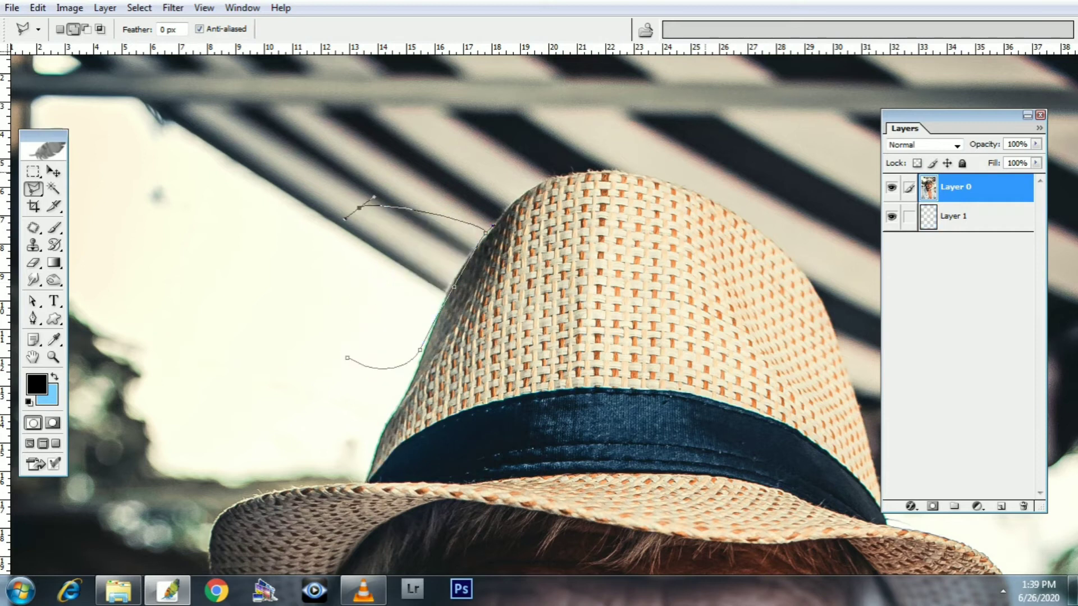
key(Delete)
key(ctrl+z)
key(ctrl+z)
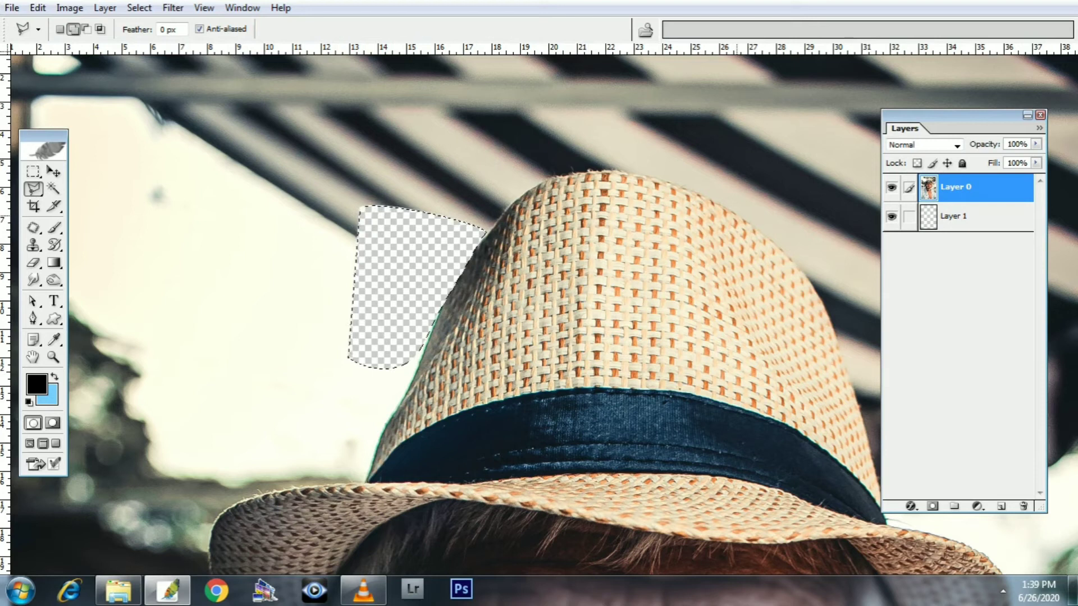
key(ctrl+alt+z)
key(ctrl+alt+z)
key(ctrl+alt+z)
key(ctrl+alt+z)
key(ctrl+alt+z)
key(ctrl+alt+z)
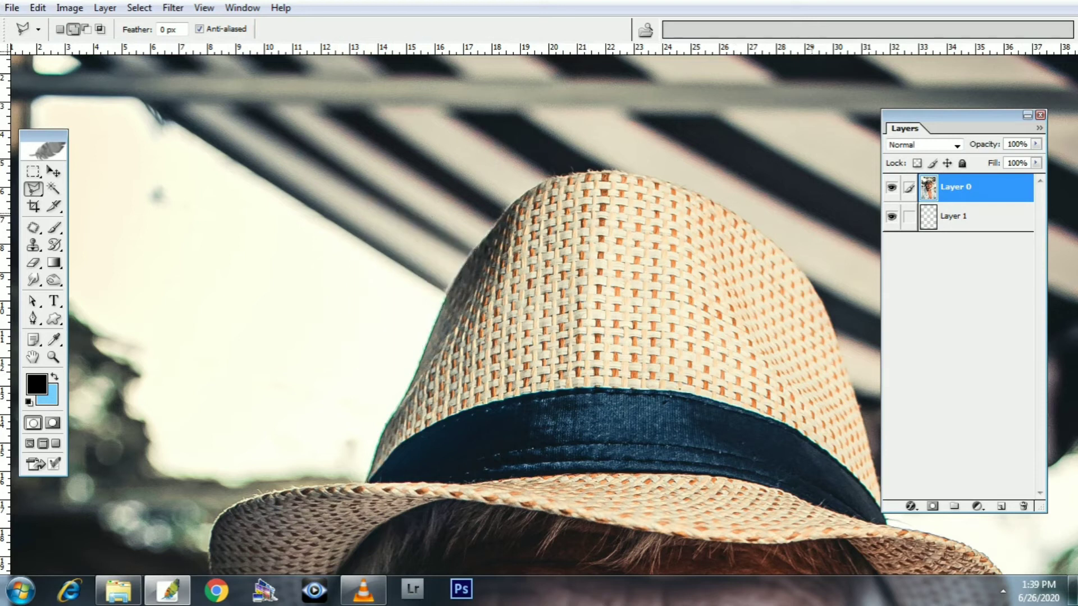
Fill Layer 1 with the light blue background colour.
click(979, 217)
key(ctrl+BackSpace)
key(ctrl+0)
key(ctrl+minus)
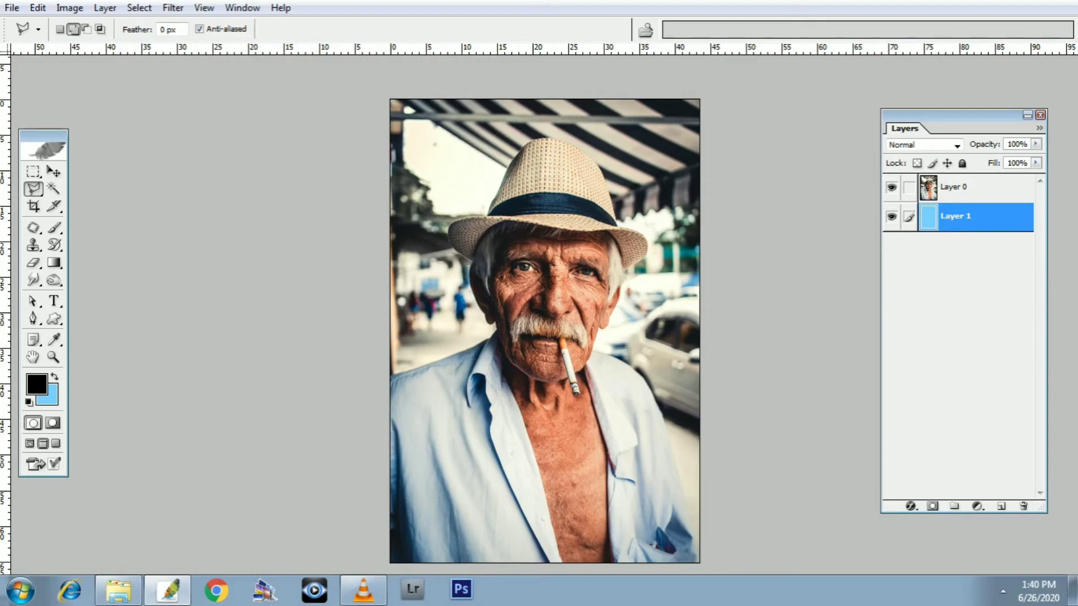
Add a black layer mask to Layer 0 and invert it to white.
click(976, 187)
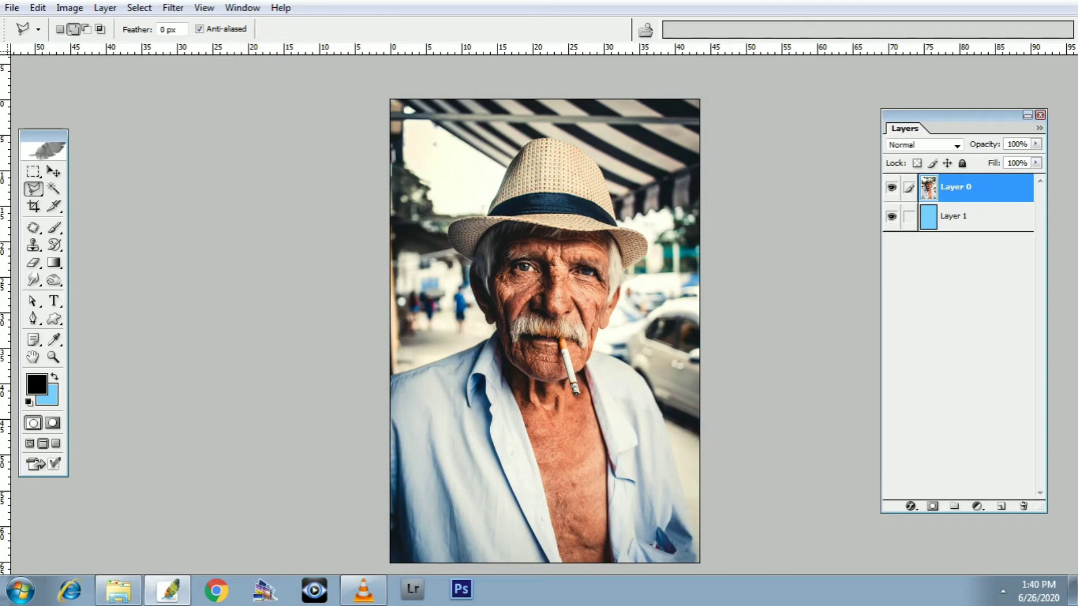
click(932, 506)
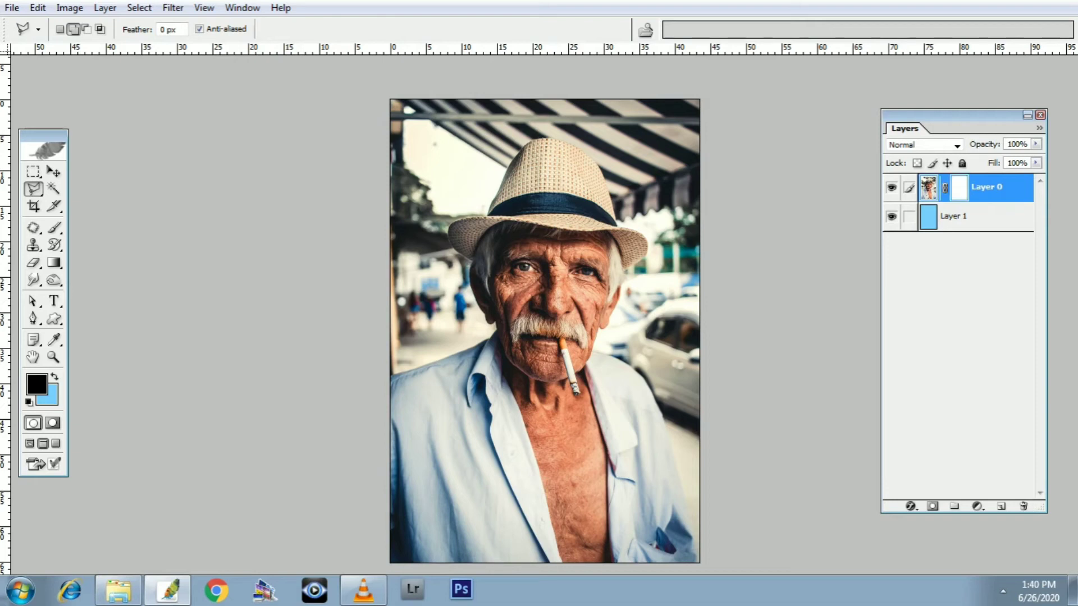
key(ctrl+z)
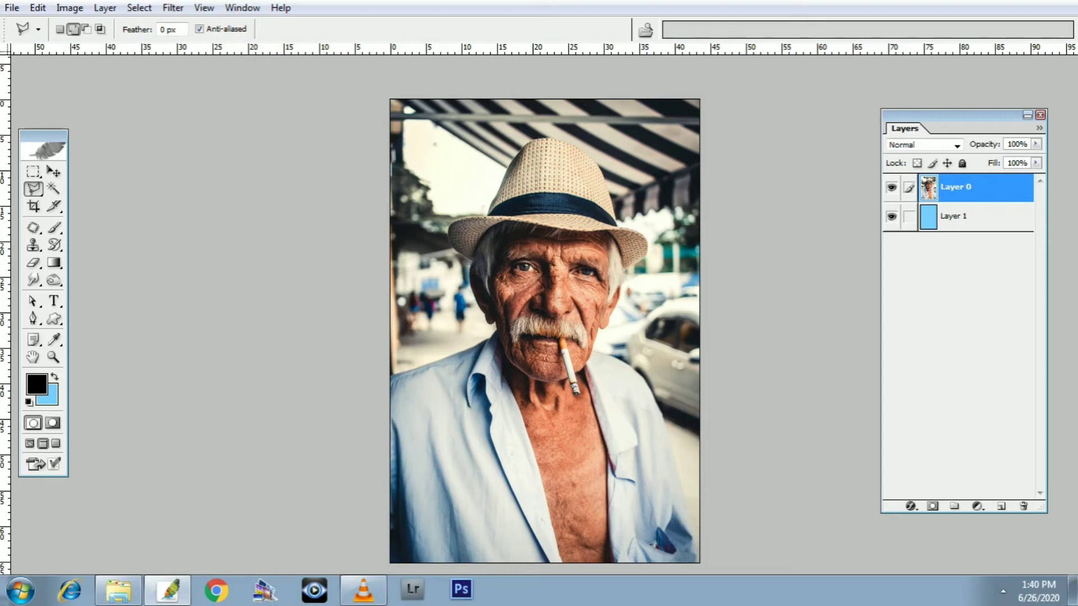
alt+click(933, 506)
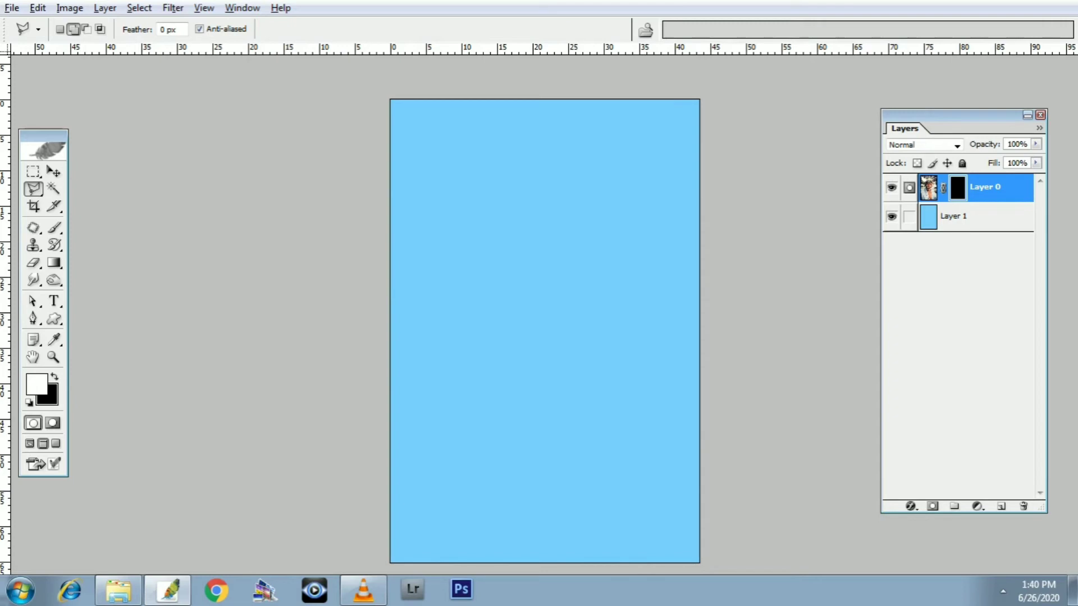
key(ctrl+i)
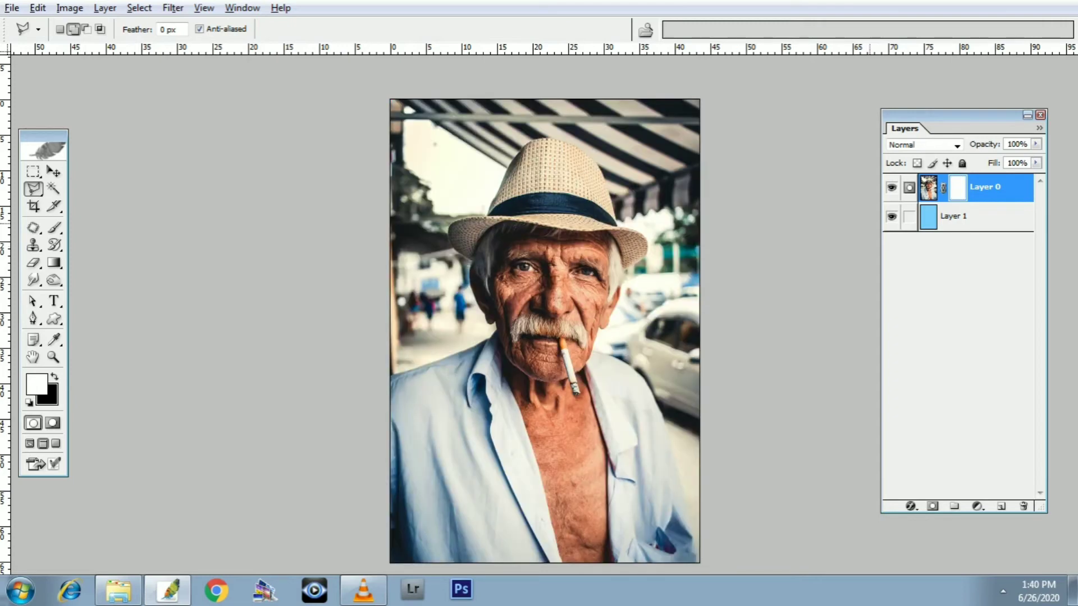
Paint black on Layer 0's mask over the background beside the hat's crown with a 175 px brush.
key(x)
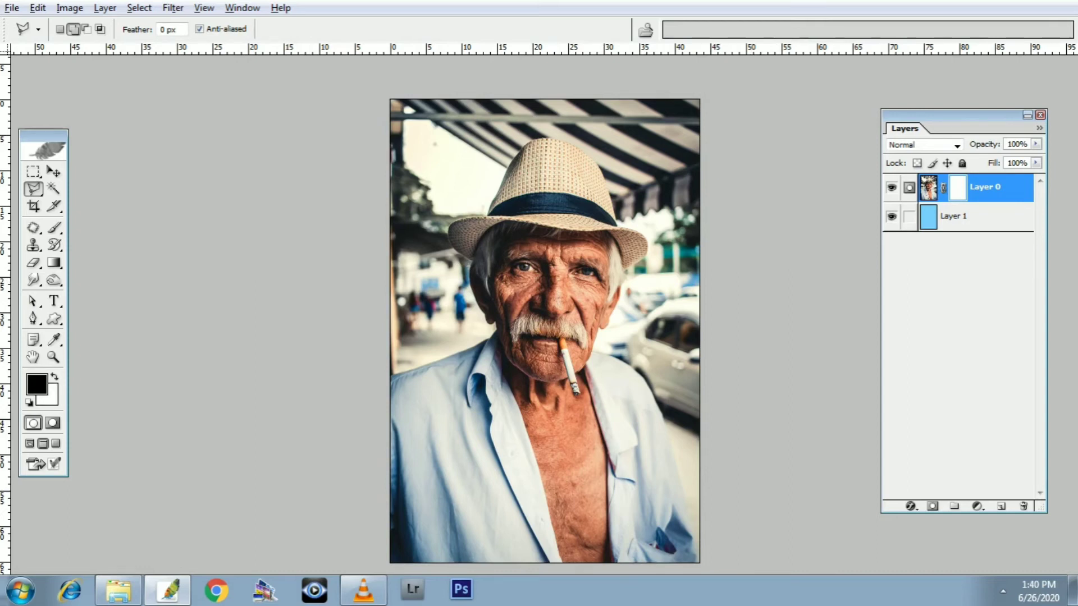
key(ctrl+plus)
key(ctrl+plus)
key(ctrl+plus)
drag(392, 194, 419, 303)
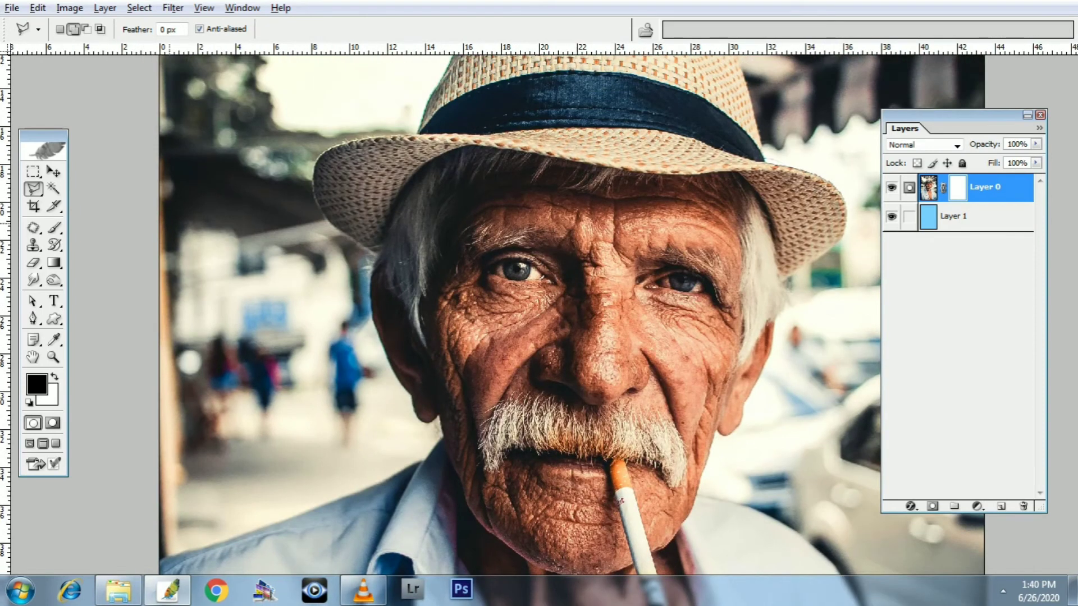
key(b)
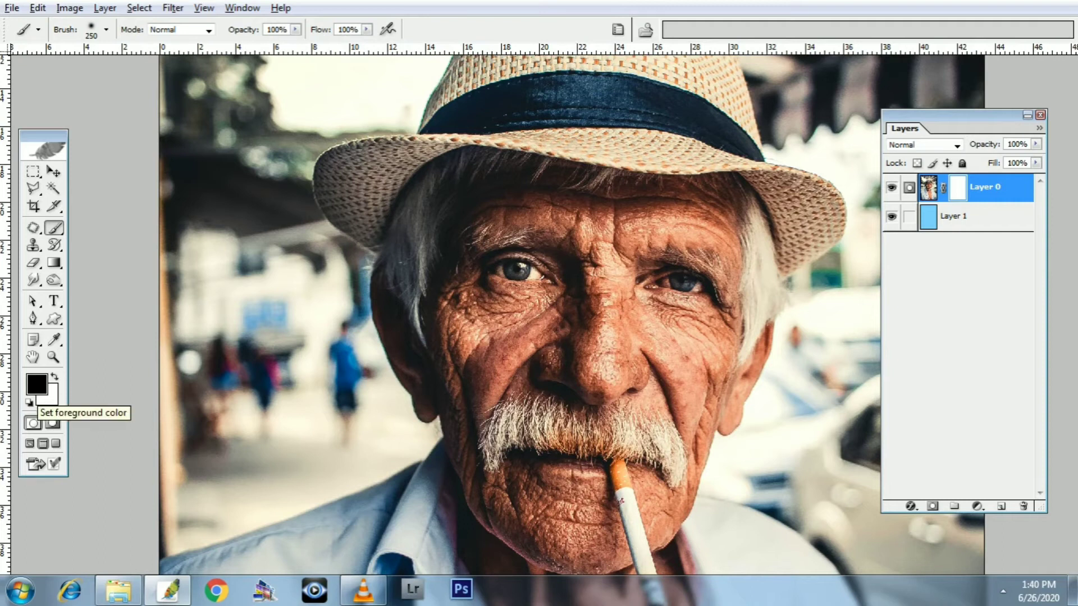
scroll(144, 325, up, 5)
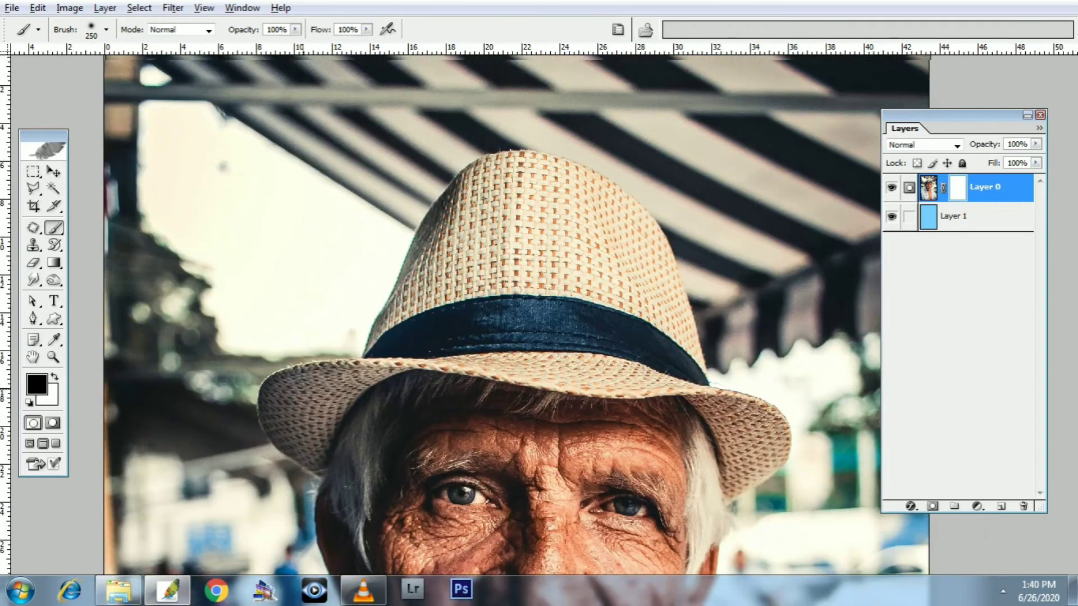
key(bracketleft)
key(bracketleft)
mouse_move(345, 312)
mouse_down()
mouse_move(404, 206)
mouse_move(380, 236)
mouse_move(366, 233)
mouse_move(322, 293)
mouse_move(303, 281)
mouse_move(320, 284)
mouse_move(344, 324)
mouse_move(296, 322)
mouse_move(222, 344)
mouse_move(236, 308)
mouse_move(217, 403)
mouse_up()
mouse_move(270, 464)
mouse_down()
mouse_move(306, 271)
mouse_move(327, 289)
mouse_up()
Undo the black brush painting on Layer 0's mask.
key(ctrl+plus)
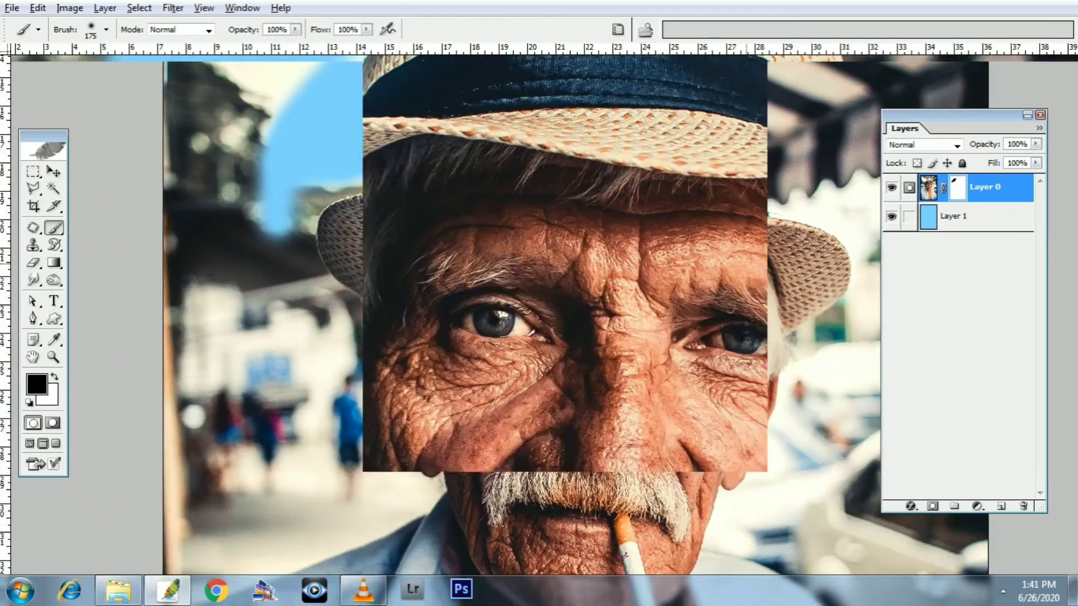
drag(813, 231, 810, 336)
scroll(539, 314, up, 5)
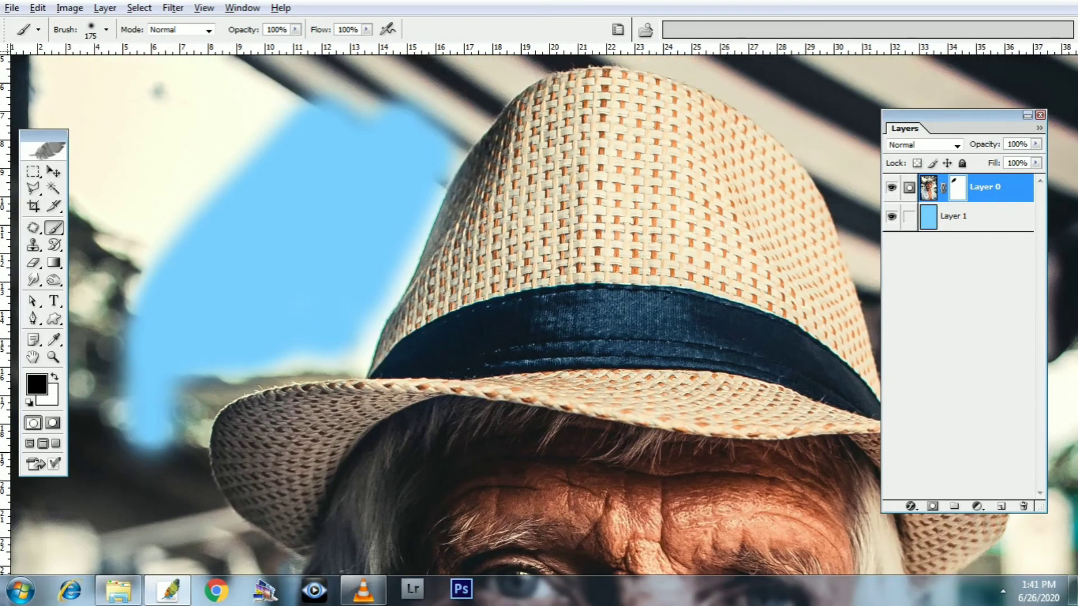
key(ctrl+minus)
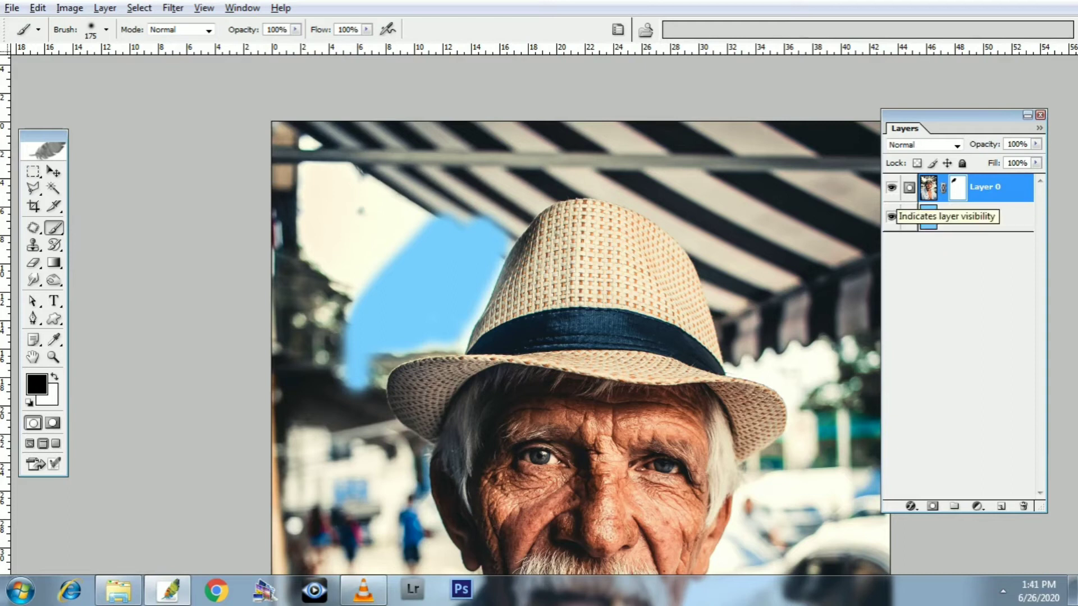
key(ctrl+plus)
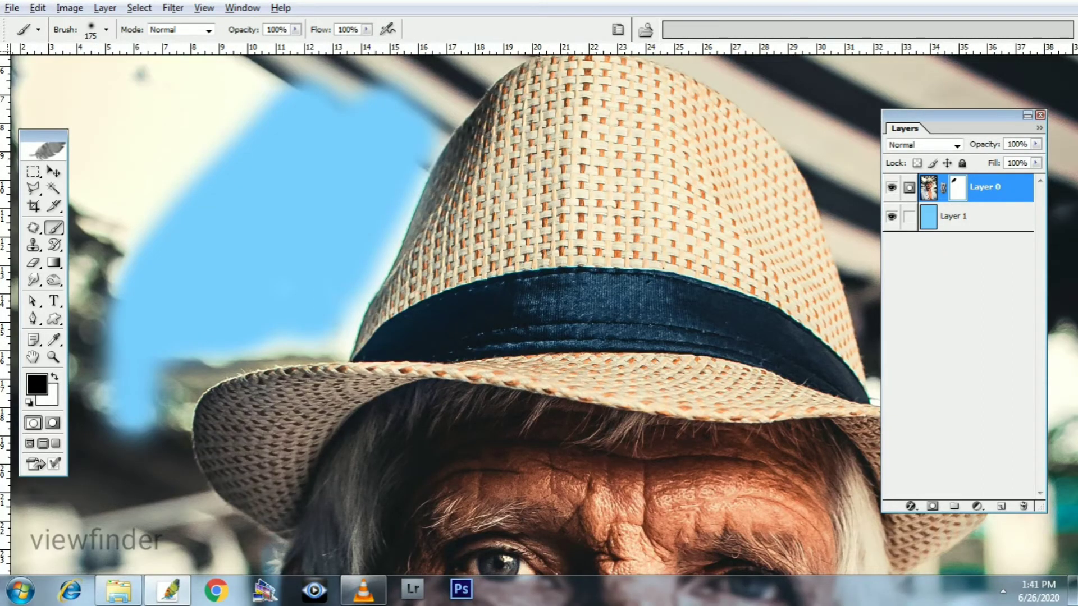
key(ctrl+z)
drag(725, 231, 708, 347)
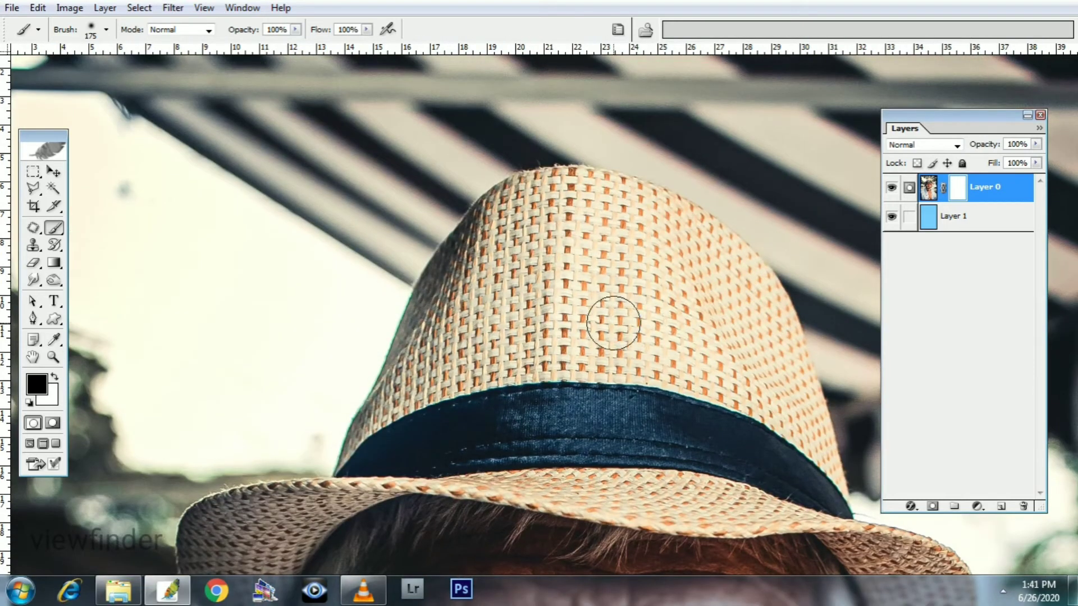
Select a patch of background along the hat's crown with the Polygonal Lasso, following the hat's edge.
key(l)
click(315, 414)
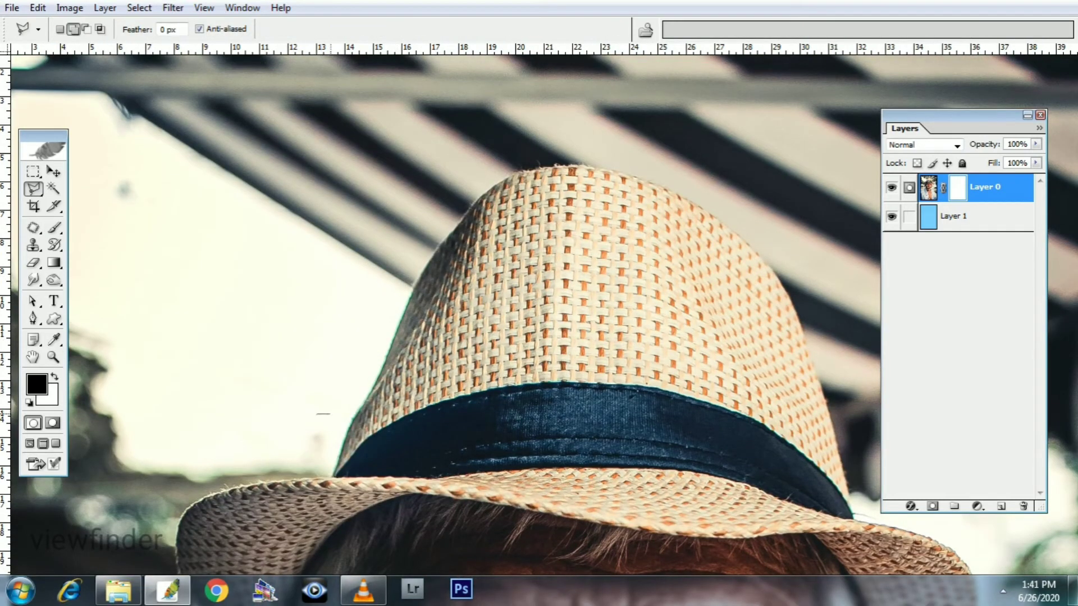
click(365, 392)
click(379, 373)
click(395, 329)
click(418, 283)
click(428, 265)
click(436, 247)
click(456, 225)
click(434, 188)
click(335, 192)
click(304, 195)
double_click(195, 251)
Fill the selected patch of Layer 0's mask with black as the background colour and deselect.
key(x)
key(Delete)
right_click(638, 203)
click(684, 215)
key(ctrl+minus)
key(ctrl+minus)
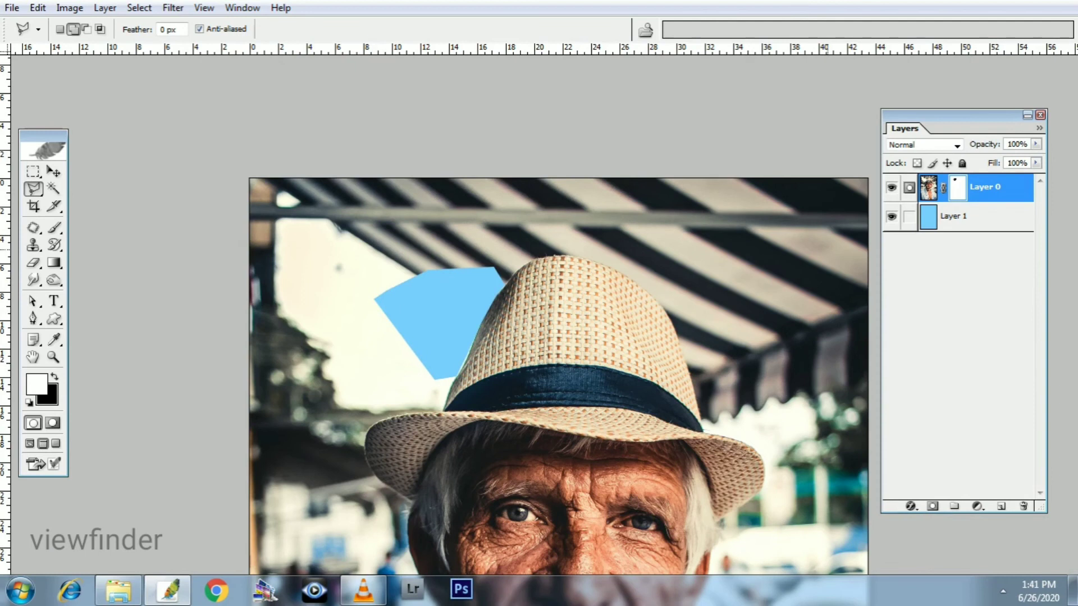
Undo the black fill on Layer 0's mask and clear the restored selection.
key(ctrl+alt+z)
key(ctrl+alt+z)
right_click(624, 230)
click(668, 241)
key(ctrl+minus)
key(ctrl+minus)
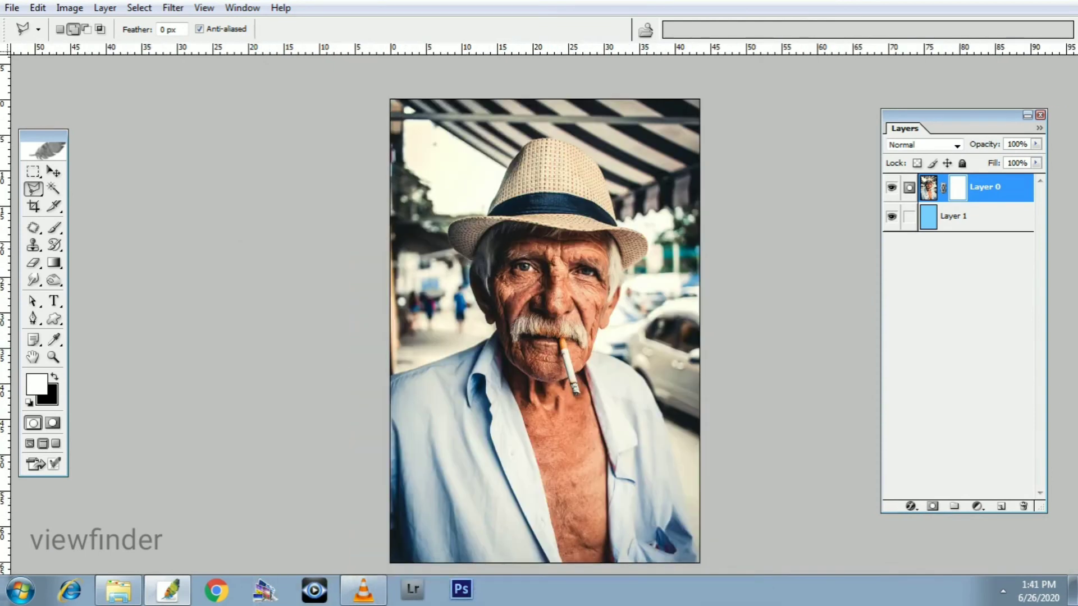
key(ctrl+plus)
key(ctrl+plus)
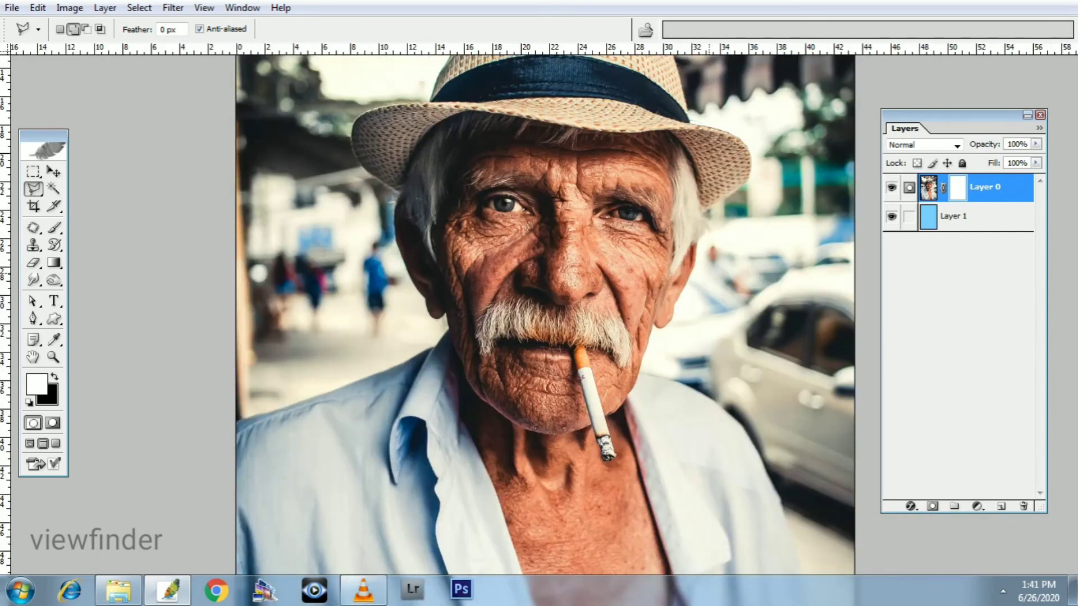
drag(707, 274, 628, 376)
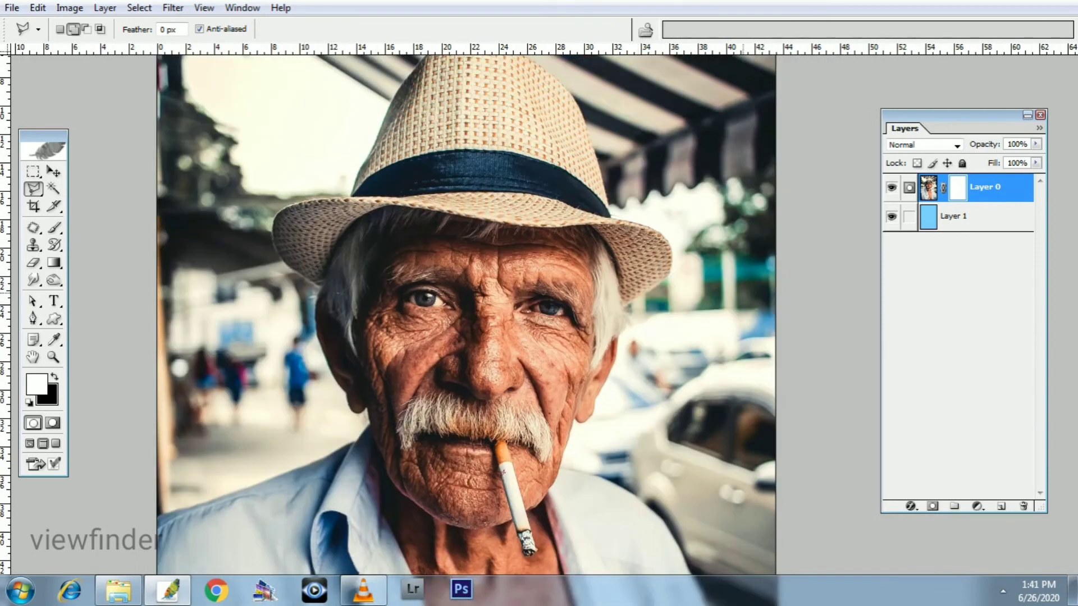
drag(717, 293, 667, 418)
Minimize the portrait document and bring up the untitled blue rectangle document in full-screen mode.
key(f)
key(f)
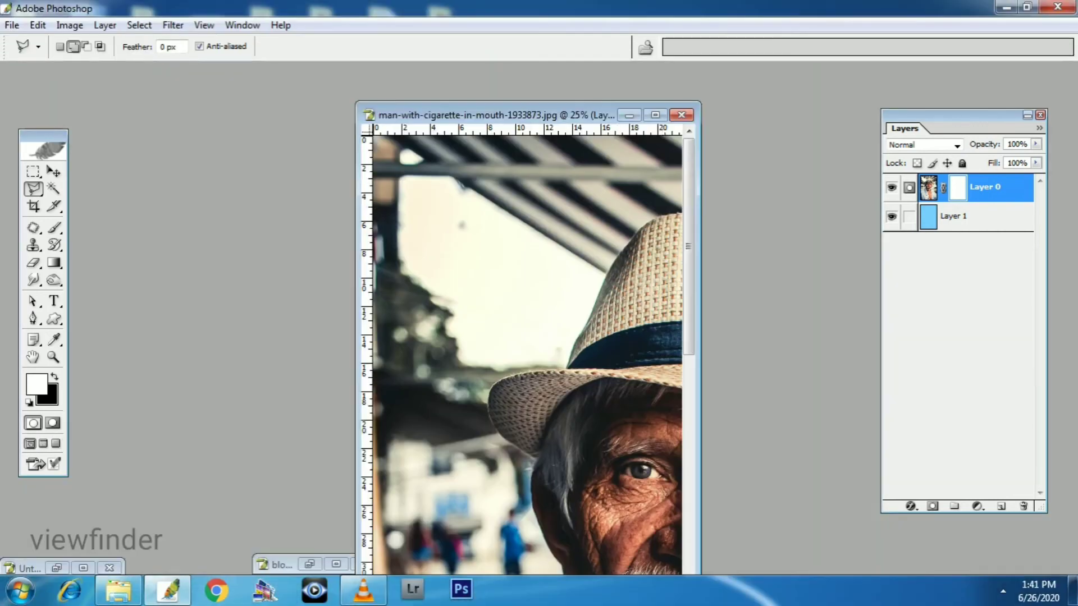
click(629, 115)
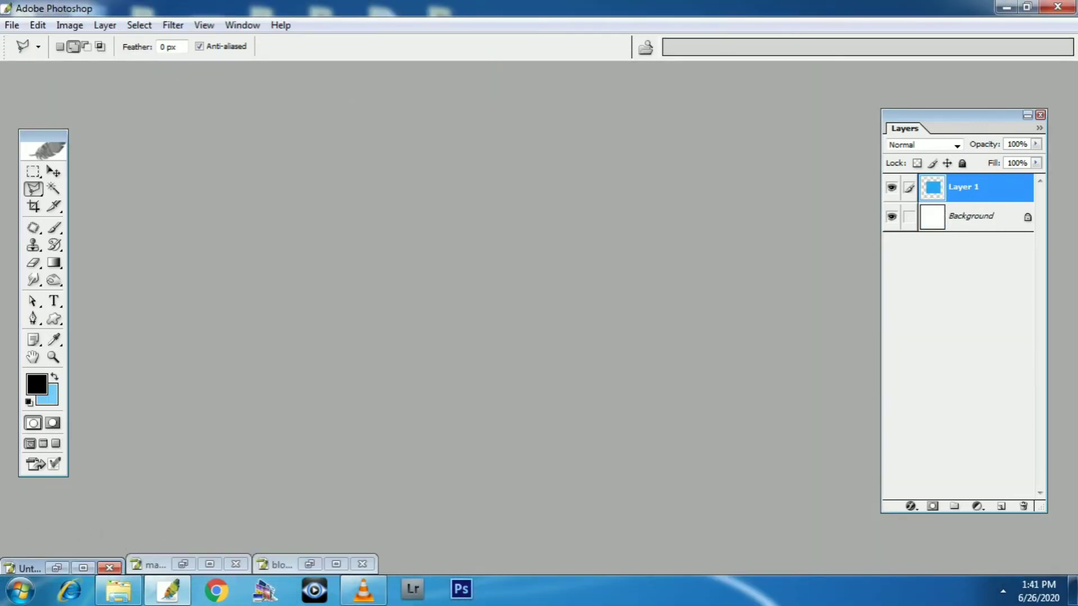
click(56, 567)
key(f)
key(ctrl+plus)
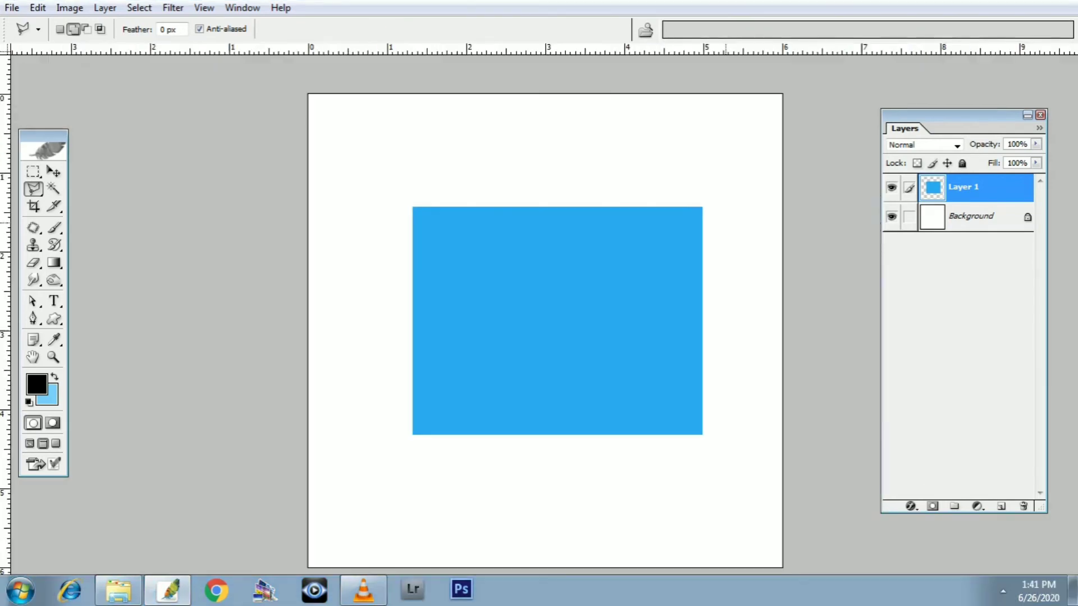
Move the blue rectangle on Layer 1 slightly left and down on the white canvas.
key(v)
mouse_move(615, 255)
mouse_down()
mouse_move(571, 302)
mouse_move(600, 311)
mouse_move(611, 227)
mouse_move(598, 243)
mouse_up()
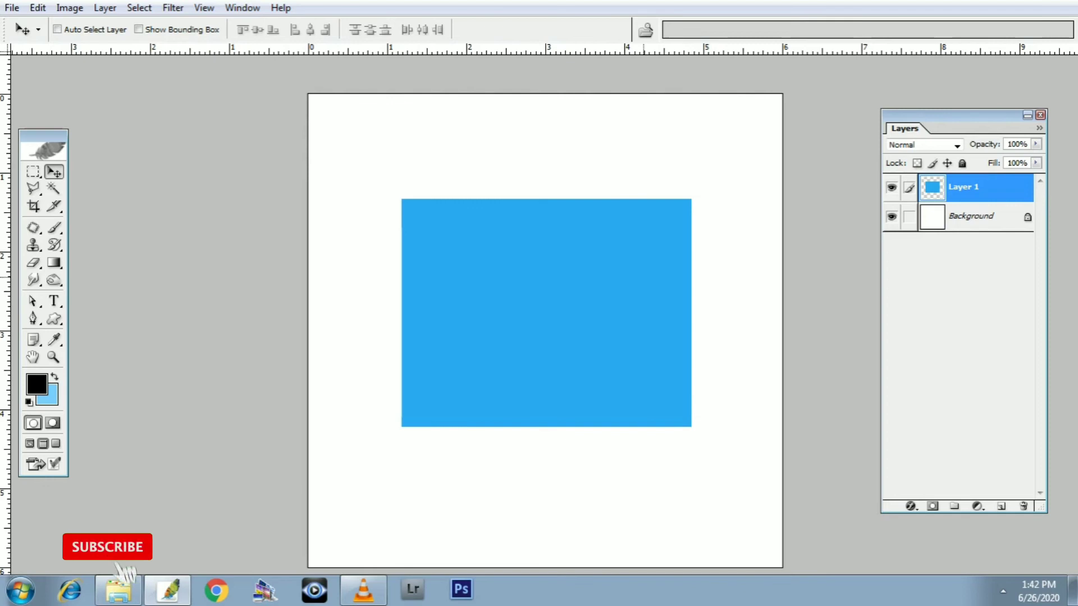
drag(650, 266, 622, 277)
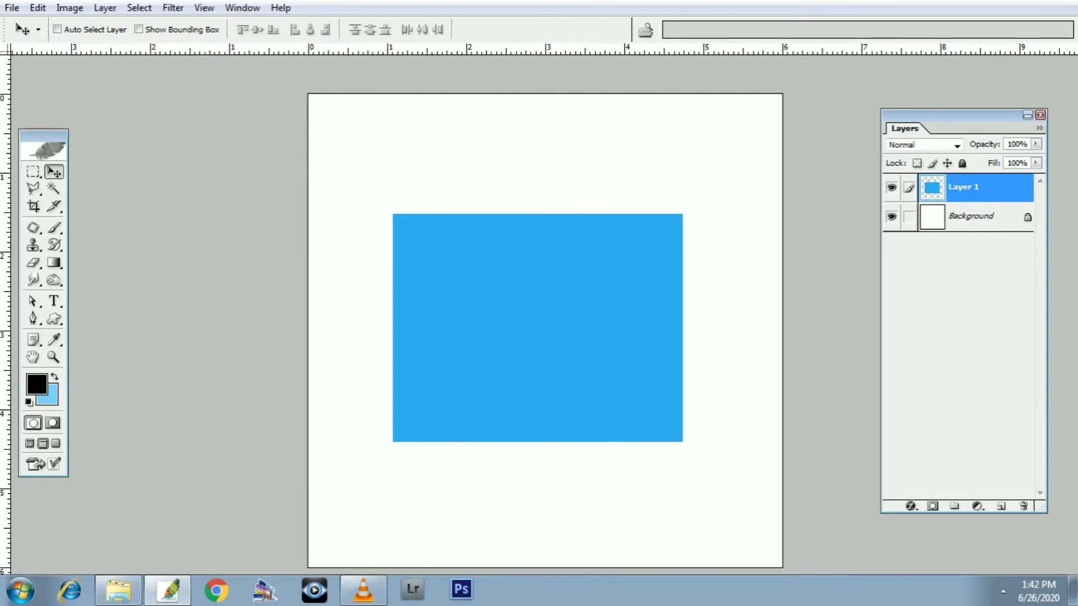
Load the blue rectangle's outline as a selection and set the foreground colour to a fully saturated blue.
ctrl+click(932, 188)
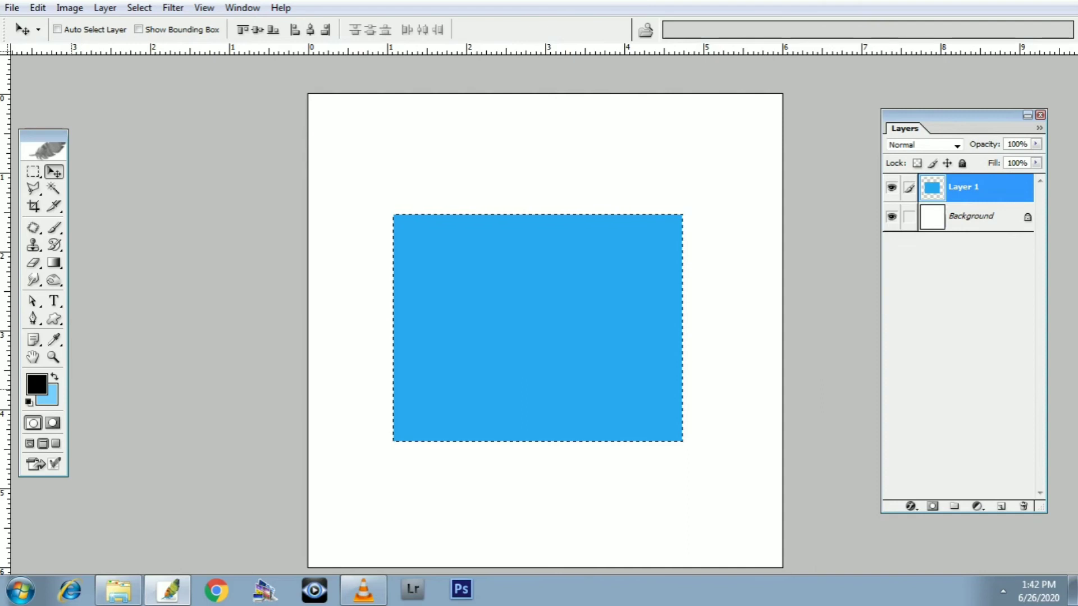
click(36, 385)
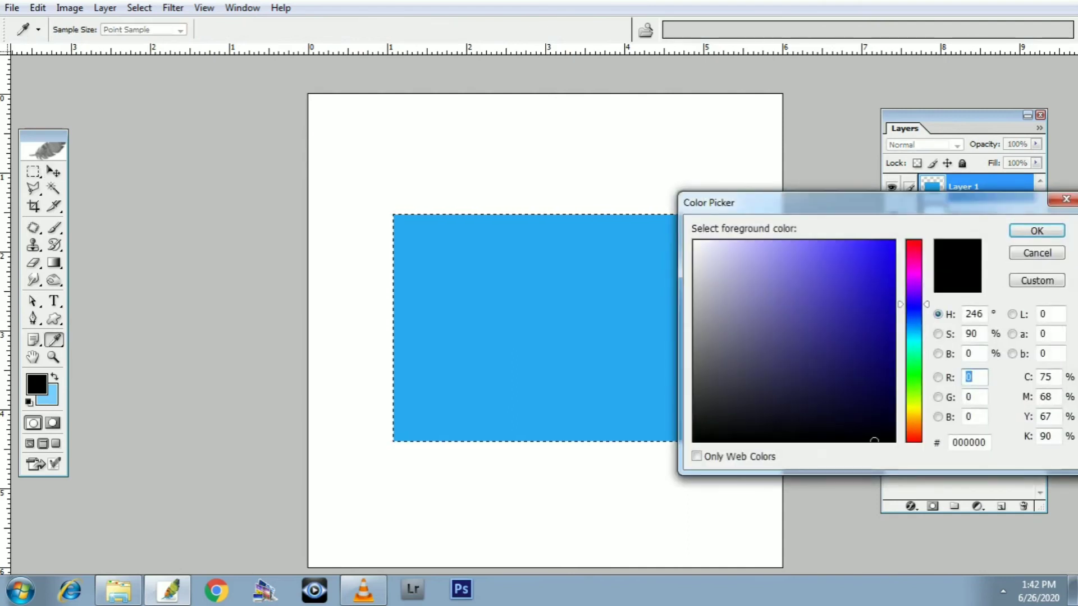
click(895, 241)
click(1037, 231)
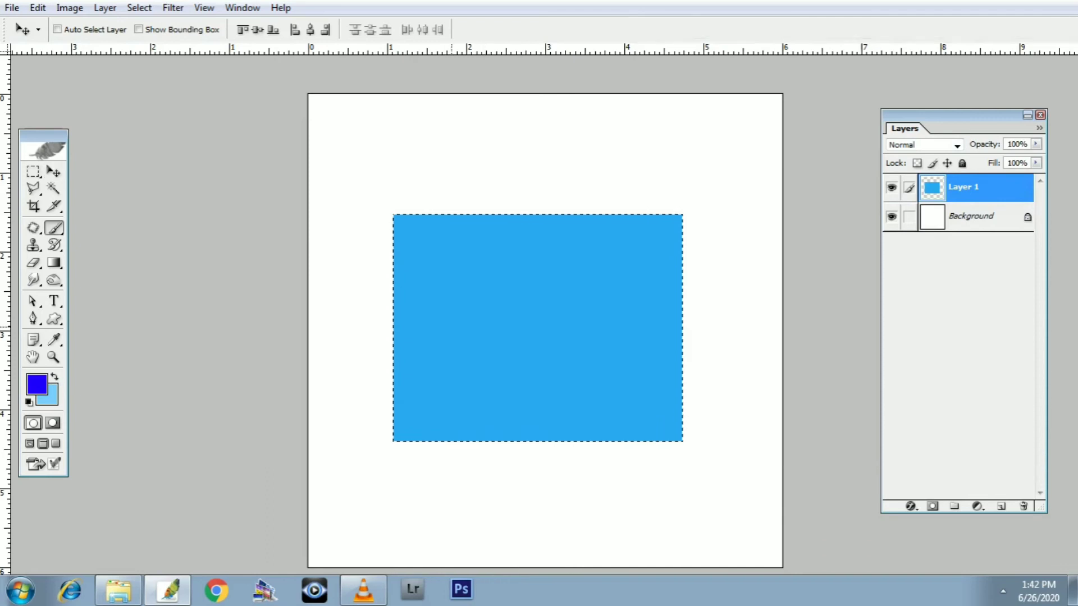
Set the Brush tool to 66% opacity and a size of 500 px.
key(b)
key(6)
key(6)
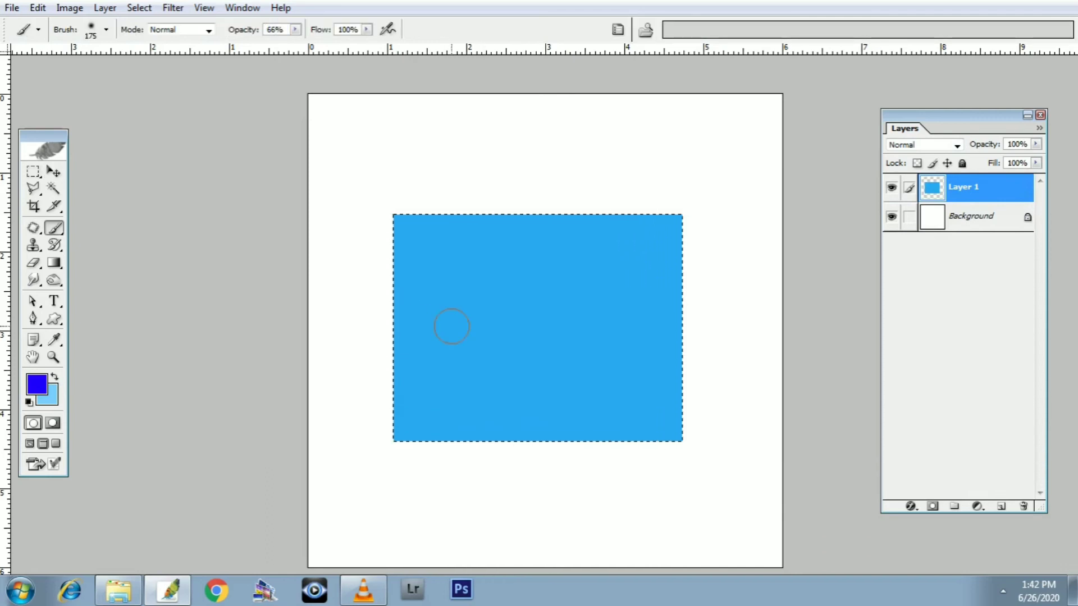
key(bracketright)
key(bracketright)
key(bracketright)
key(bracketright)
key(bracketright)
Paint dark blue directly on Layer 1 along the rectangle's upper and left edges, and deselect.
mouse_move(387, 234)
mouse_down()
mouse_move(504, 199)
mouse_move(714, 192)
mouse_move(528, 181)
mouse_move(374, 193)
mouse_move(671, 194)
mouse_move(594, 179)
mouse_move(404, 178)
mouse_move(361, 270)
mouse_move(364, 466)
mouse_up()
key(l)
right_click(501, 175)
click(569, 184)
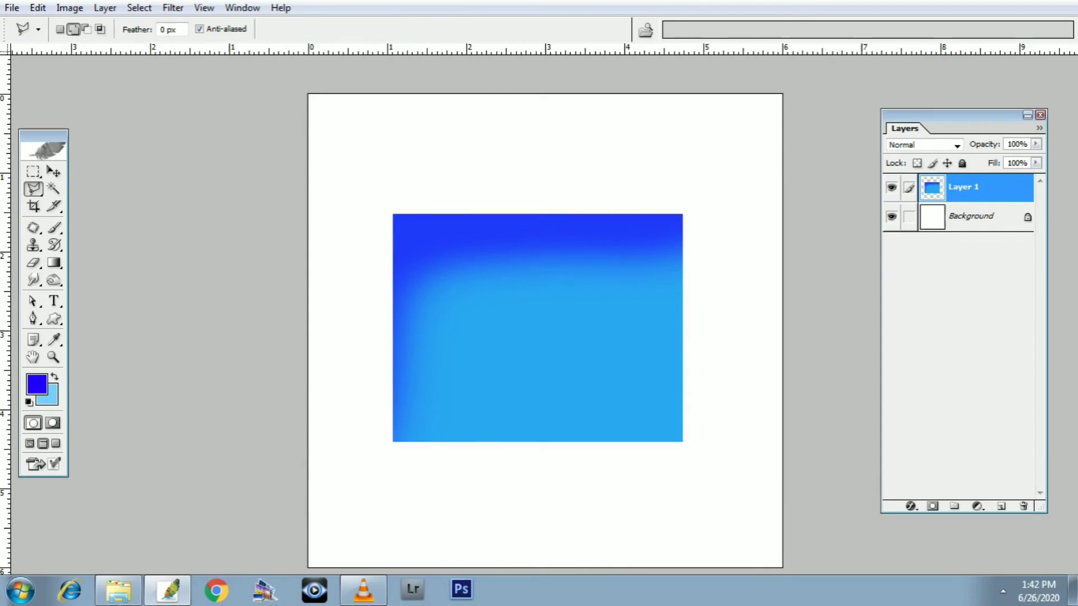
Try Hue/Saturation changes on the painted Layer 1, raising the saturation and shifting the hue to +47, and cancel.
key(ctrl+u)
drag(804, 217, 847, 217)
key(Return)
key(ctrl+u)
drag(804, 180, 840, 180)
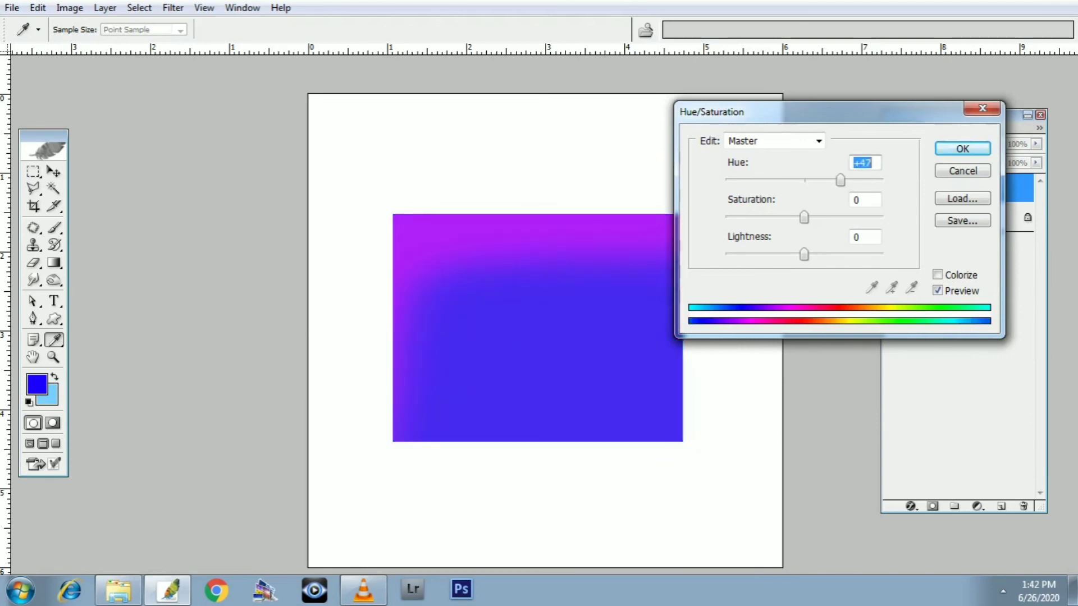
key(Escape)
Undo the dark blue painting on Layer 1 and clear the rectangle's selection.
key(ctrl+alt+z)
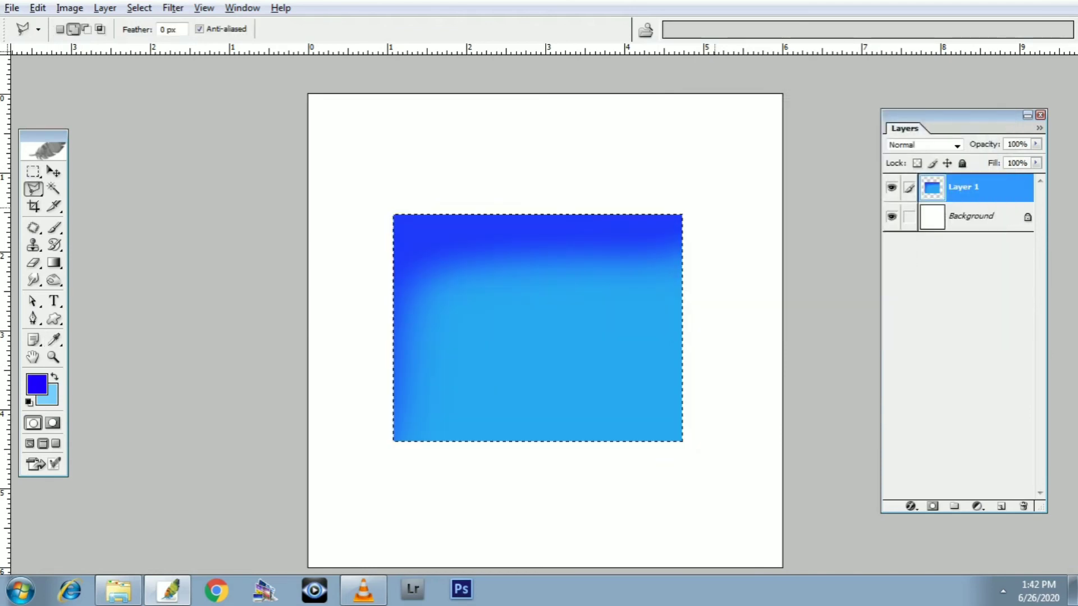
key(ctrl+alt+z)
right_click(692, 151)
click(729, 161)
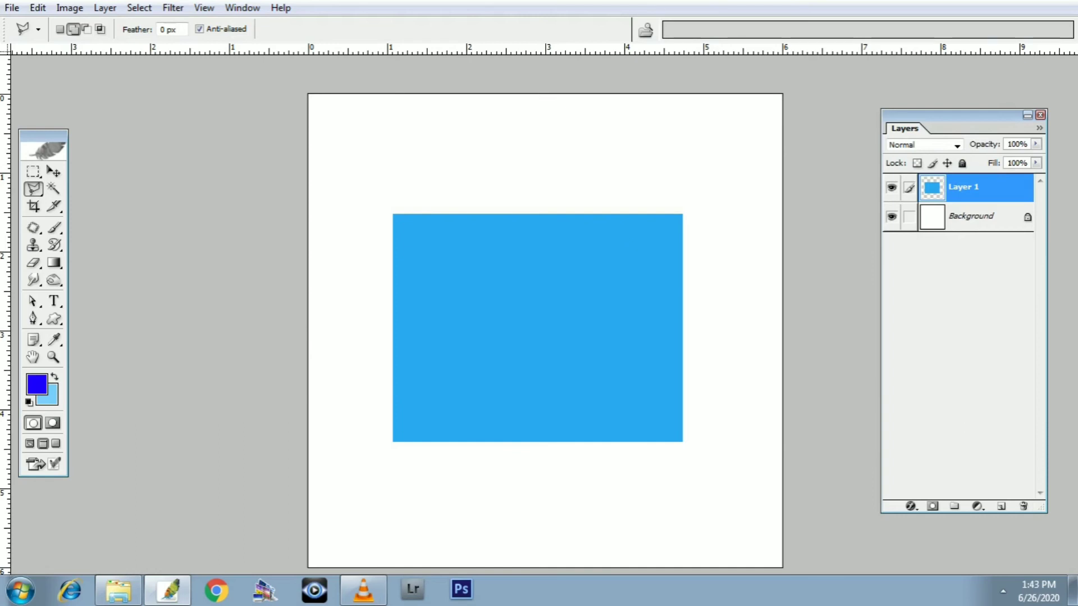
Add a new layer clipped to Layer 1 and paint dark blue on it across the rectangle's upper part.
key(ctrl+shift+alt+n)
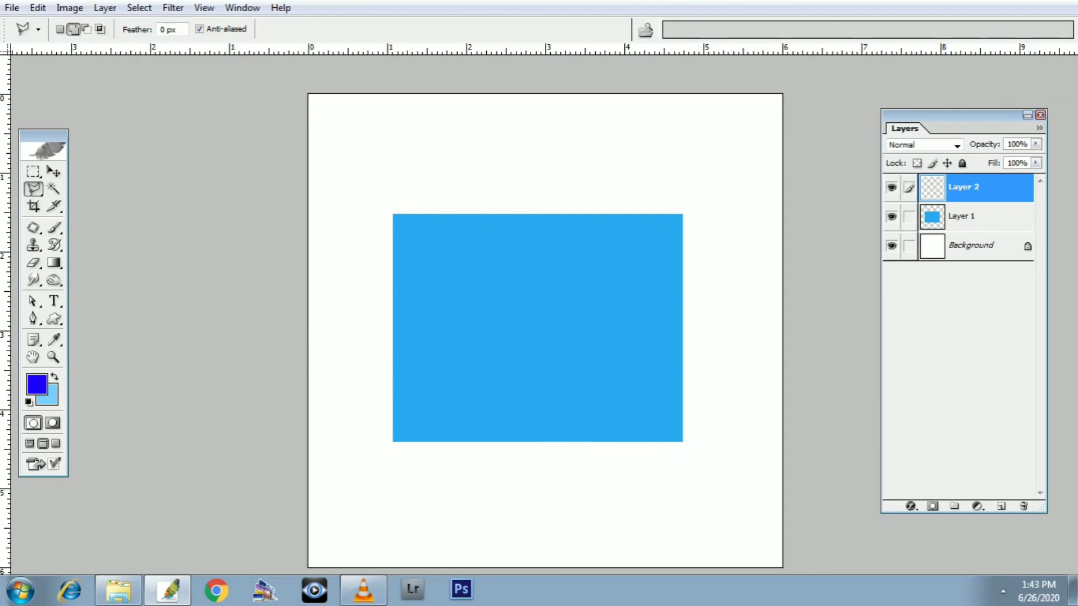
key(ctrl+g)
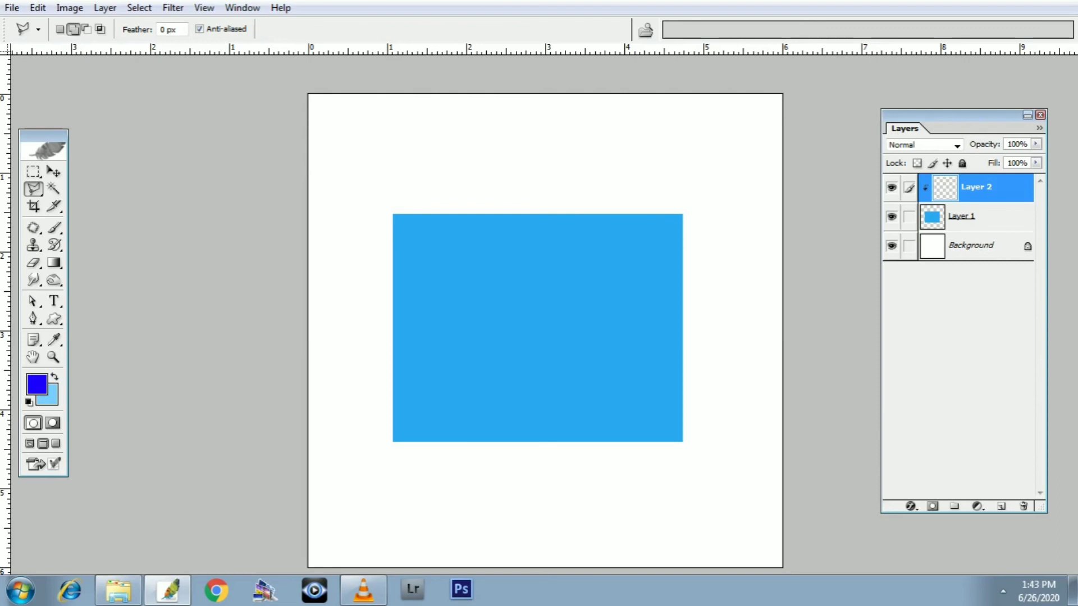
key(b)
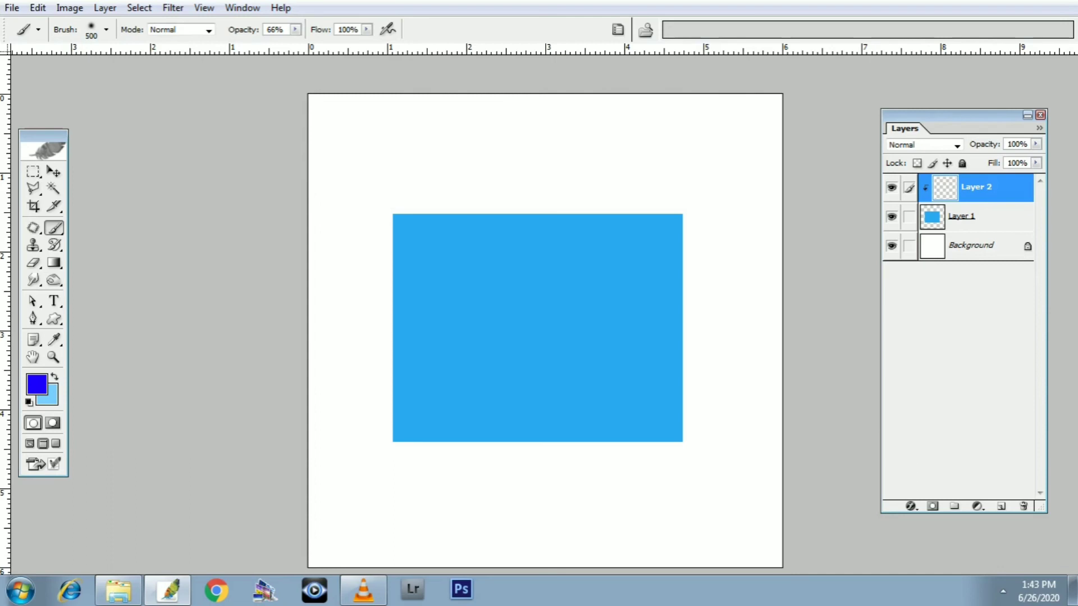
mouse_move(387, 259)
mouse_down()
mouse_move(476, 190)
mouse_move(303, 261)
mouse_move(605, 241)
mouse_up()
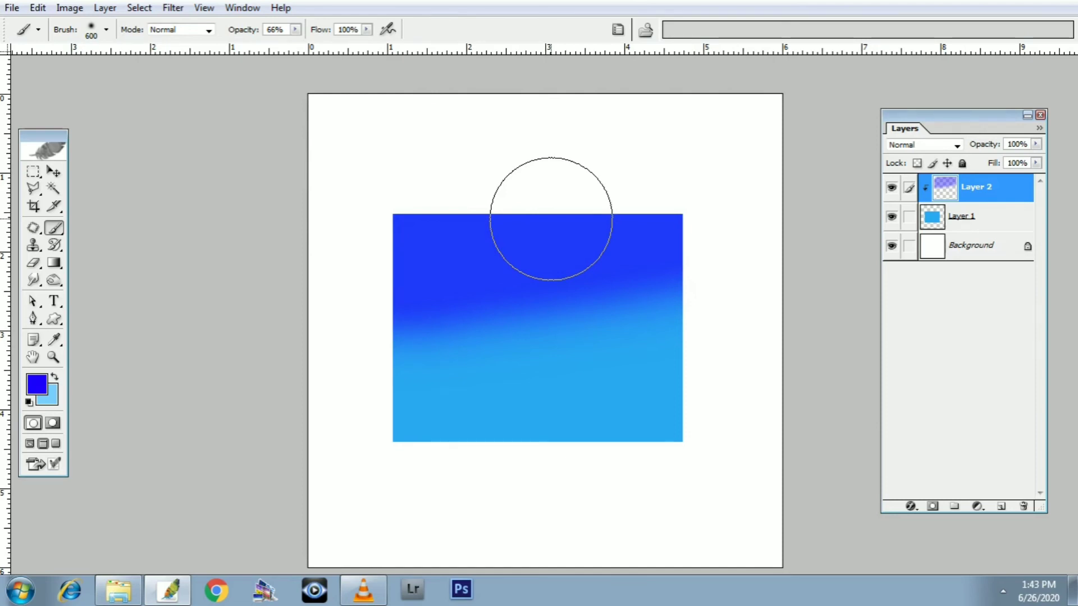
Try shifting the clipped layer's hue from blue to purple with Hue/Saturation, and undo the adjustment.
key(ctrl+u)
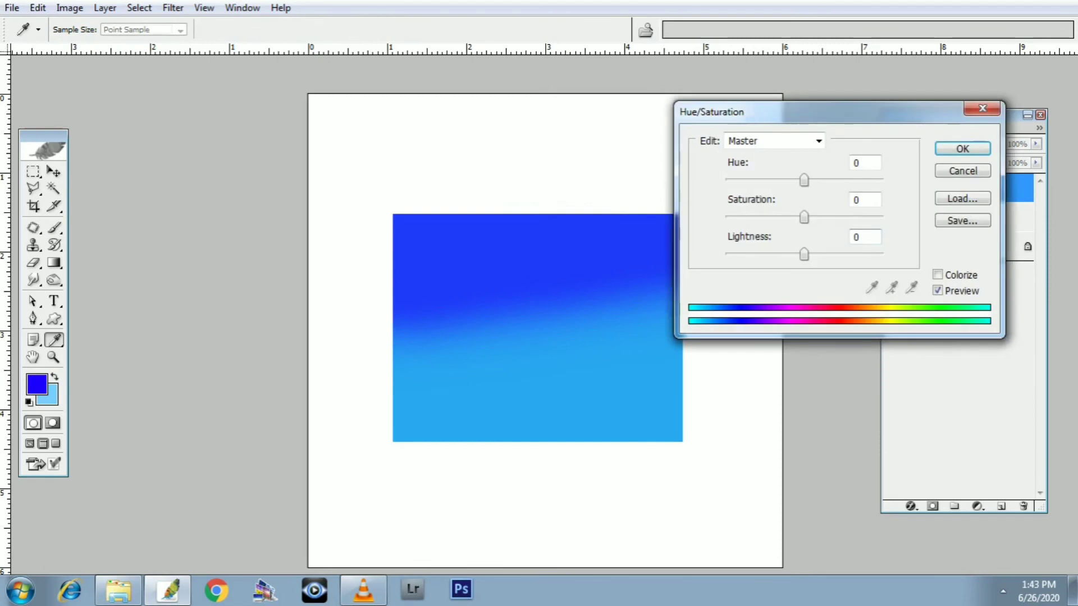
drag(804, 180, 834, 180)
drag(785, 112, 891, 218)
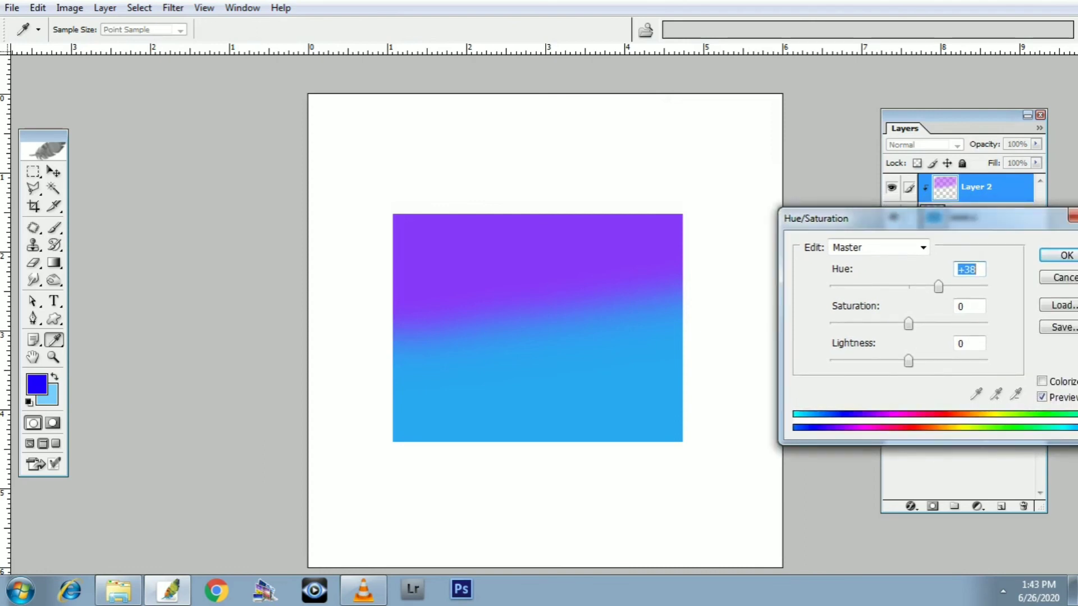
mouse_move(938, 286)
mouse_down()
mouse_move(860, 286)
mouse_move(963, 287)
mouse_move(942, 287)
mouse_up()
key(Return)
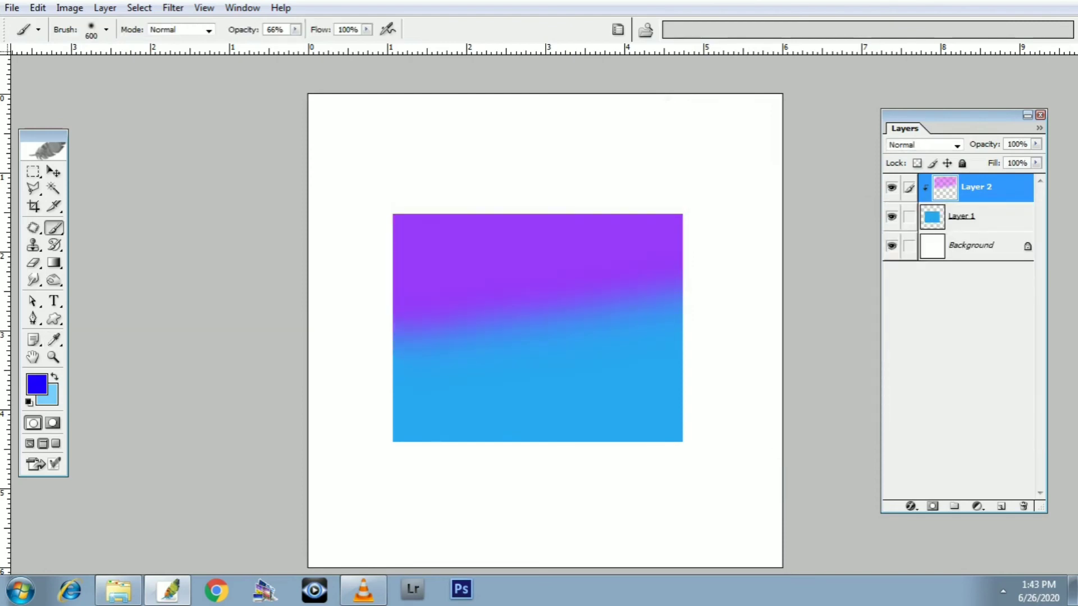
key(ctrl+z)
key(l)
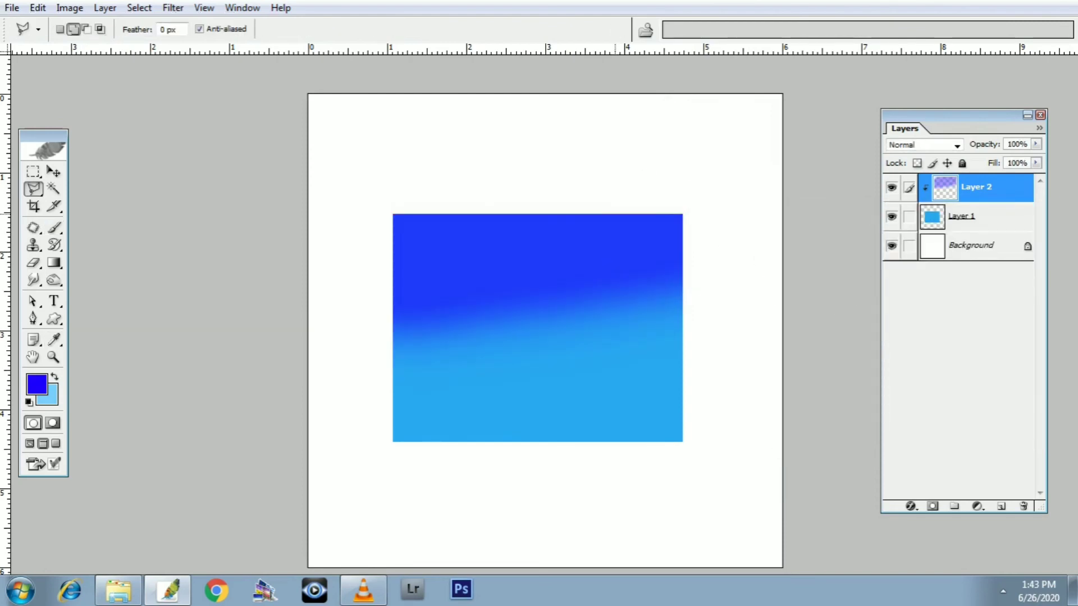
Delete the clipped Layer 2 that holds the dark blue shading.
right_click(618, 204)
key(Escape)
key(v)
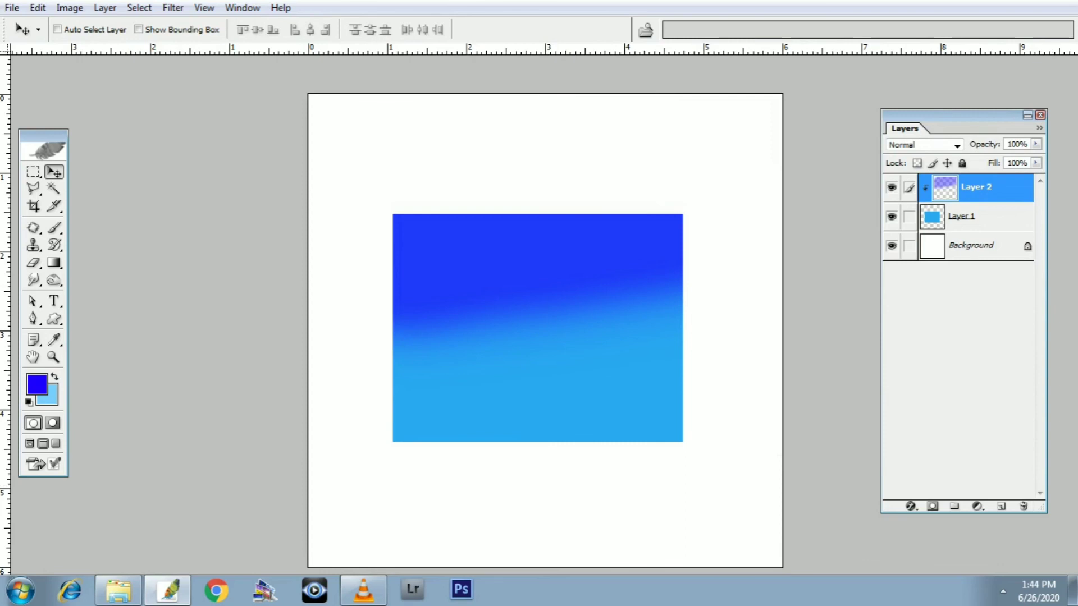
click(1024, 506)
key(Return)
Scale the blue rectangle to about 60% and duplicate it three times into a two-by-two grid with narrow gaps.
key(ctrl+t)
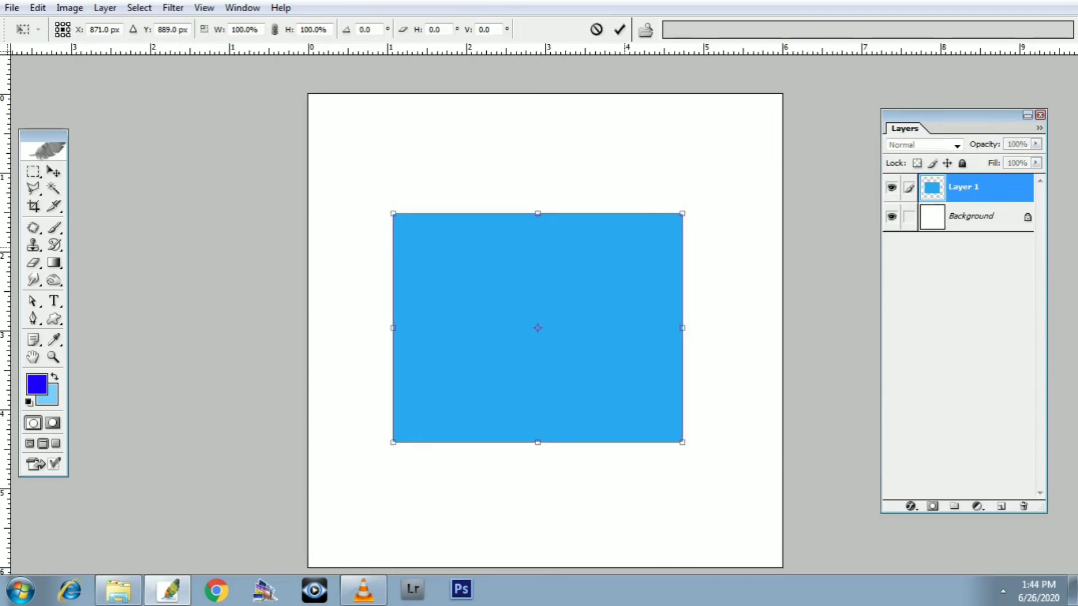
drag(682, 213, 624, 259)
drag(595, 292, 528, 293)
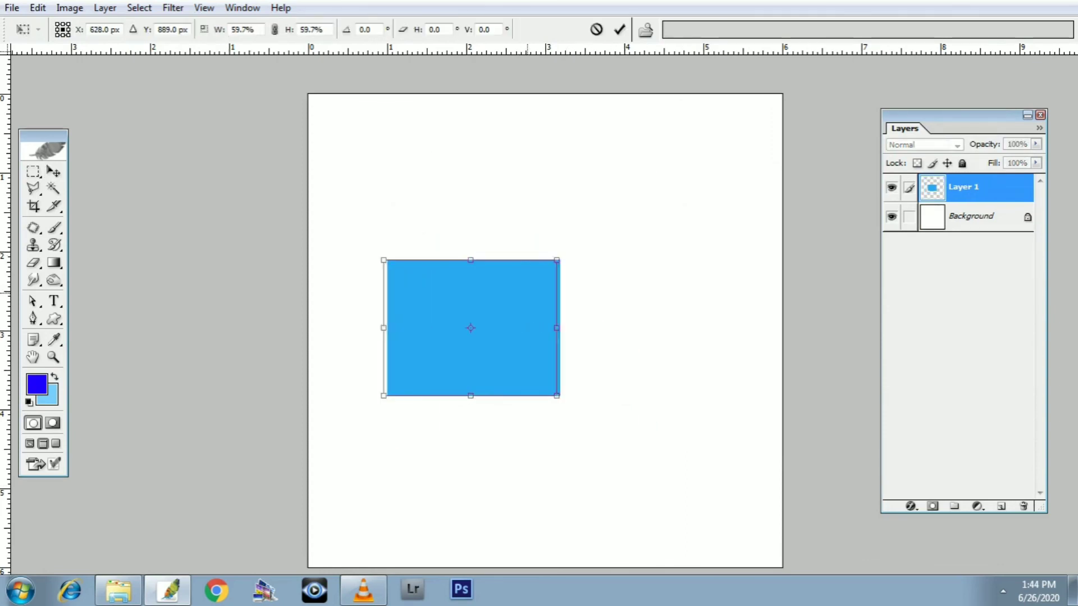
key(Return)
drag(465, 327, 463, 241)
key(Right)
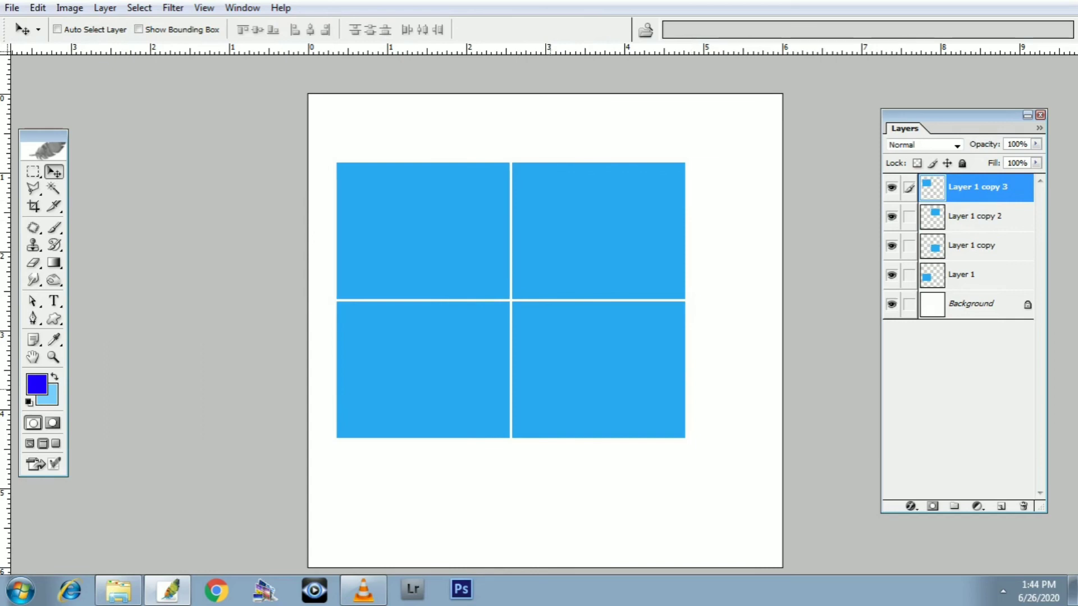
Bring the portrait from man-with-cigarette-in-mouth-1933873.jpg into Untitled-1 above Layer 1 copy 2 and clip it to that rectangle.
key(f)
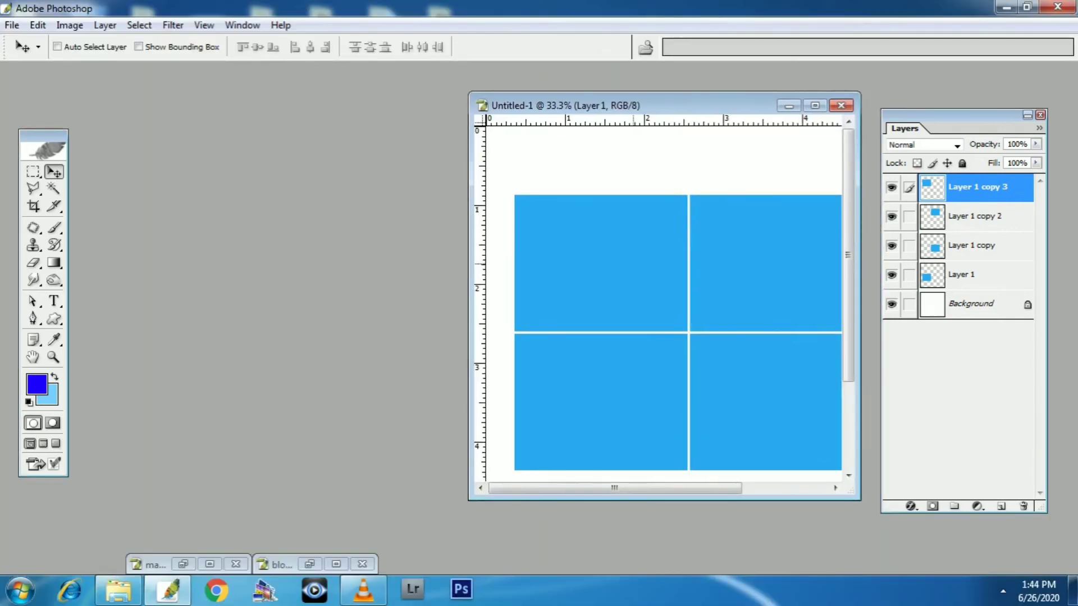
ctrl+click(718, 306)
click(182, 563)
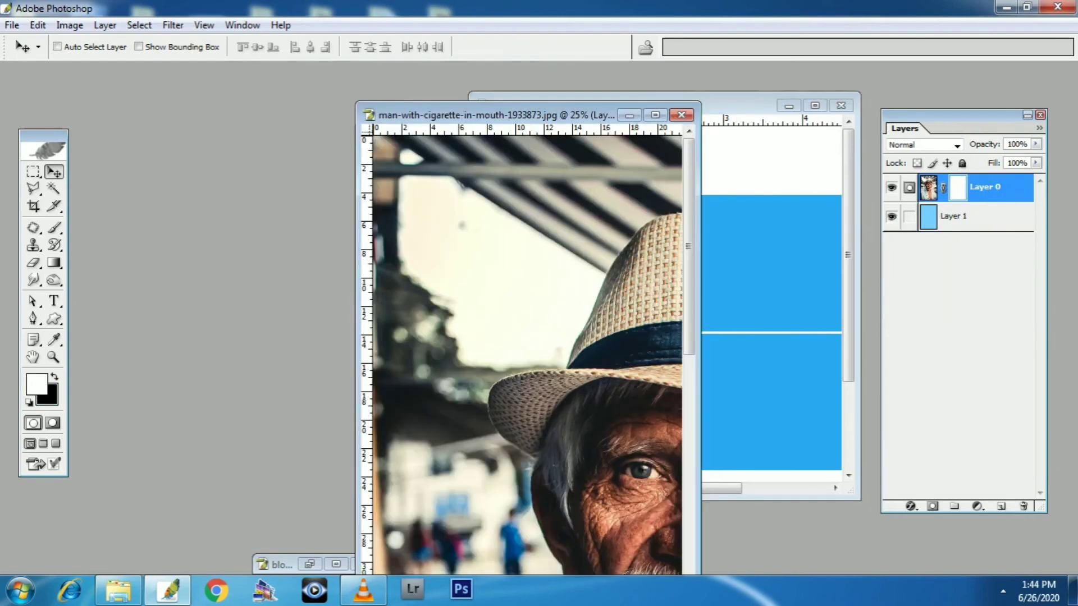
drag(532, 115, 427, 90)
drag(504, 322, 558, 337)
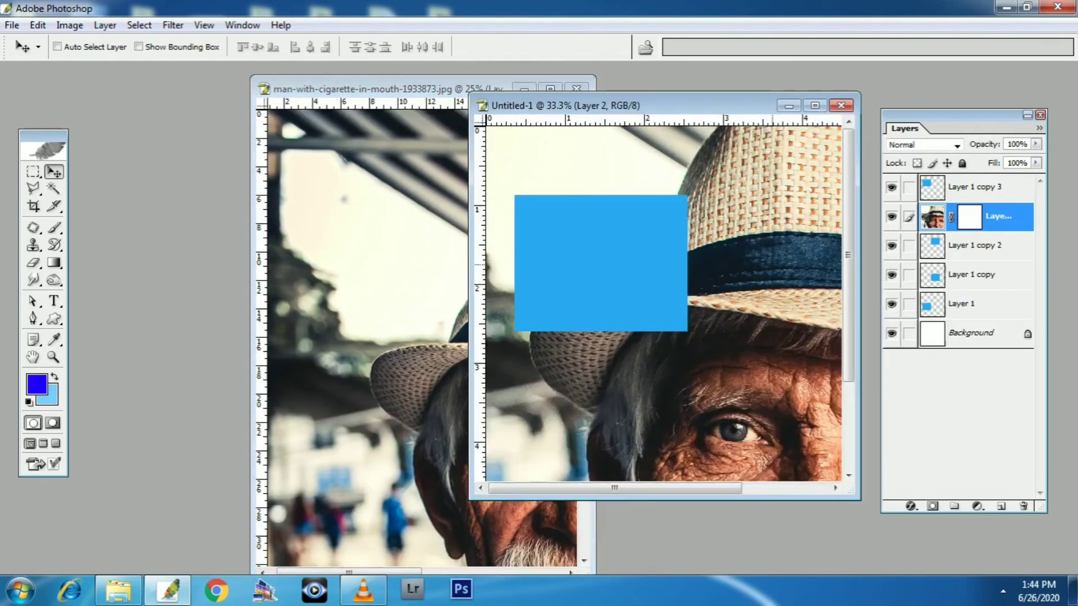
key(f)
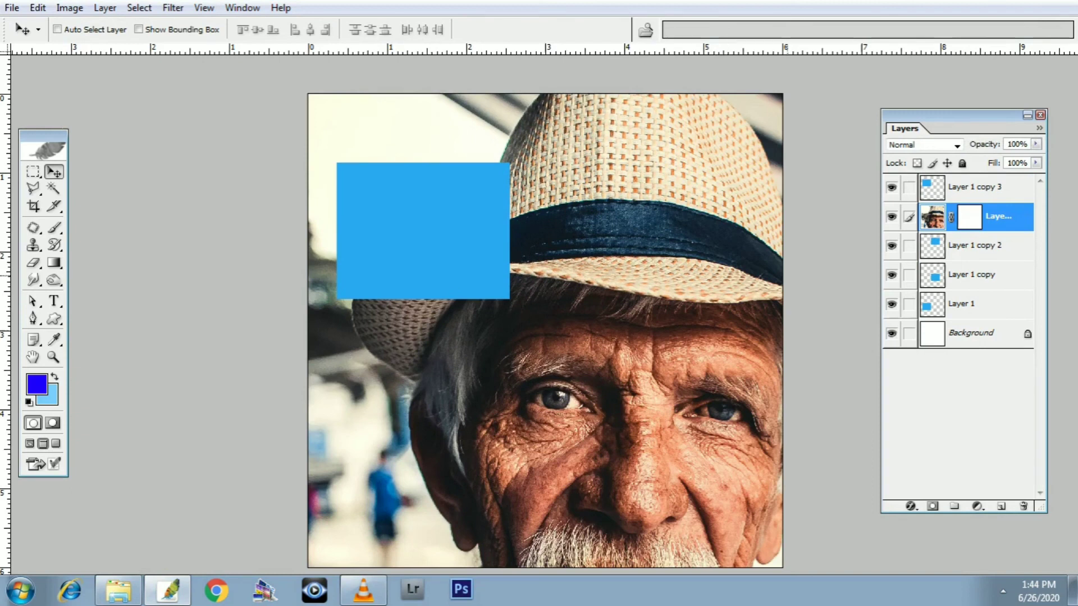
key(ctrl+g)
drag(662, 245, 596, 192)
Scale down and reposition the clipped portrait so the man's head and shoulders fit inside the grid's upper-right rectangle.
key(ctrl+t)
drag(850, 145, 727, 370)
drag(859, 128, 555, 475)
drag(581, 530, 652, 189)
drag(620, 242, 645, 175)
drag(677, 122, 692, 100)
key(Return)
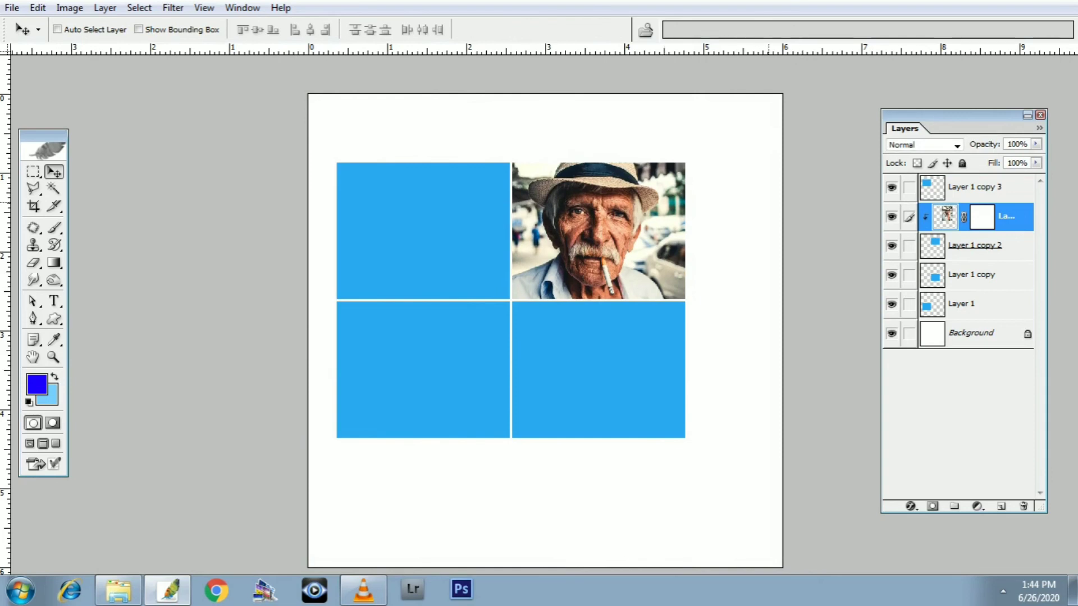
Try Hue/Saturation on the clipped portrait with saturation -47 and hue -23, and cancel.
key(ctrl+u)
drag(908, 324, 871, 324)
mouse_move(908, 287)
mouse_down()
mouse_move(936, 287)
mouse_move(890, 287)
mouse_up()
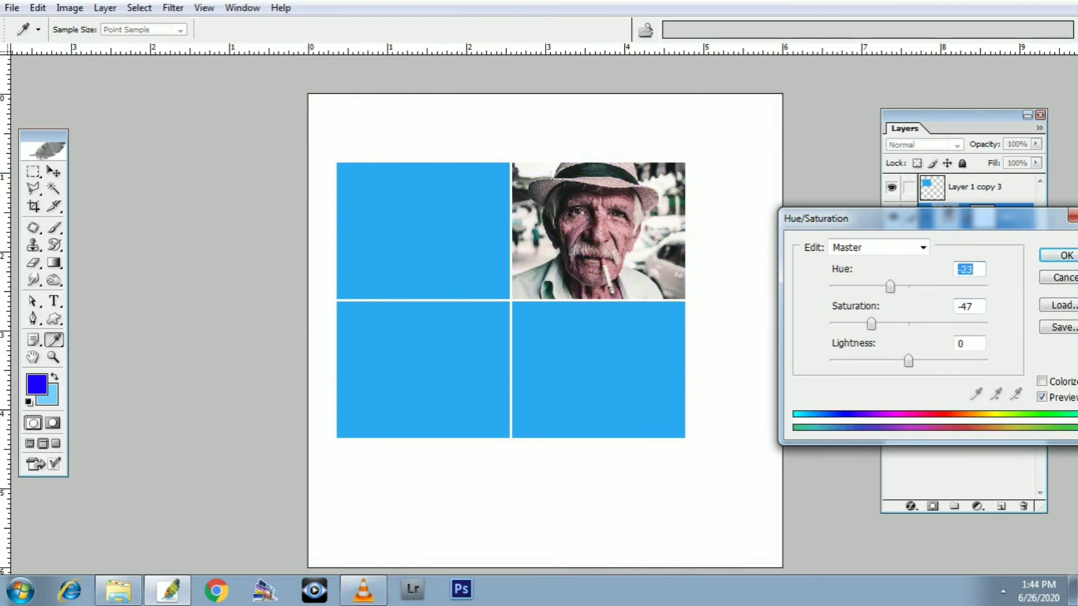
key(Escape)
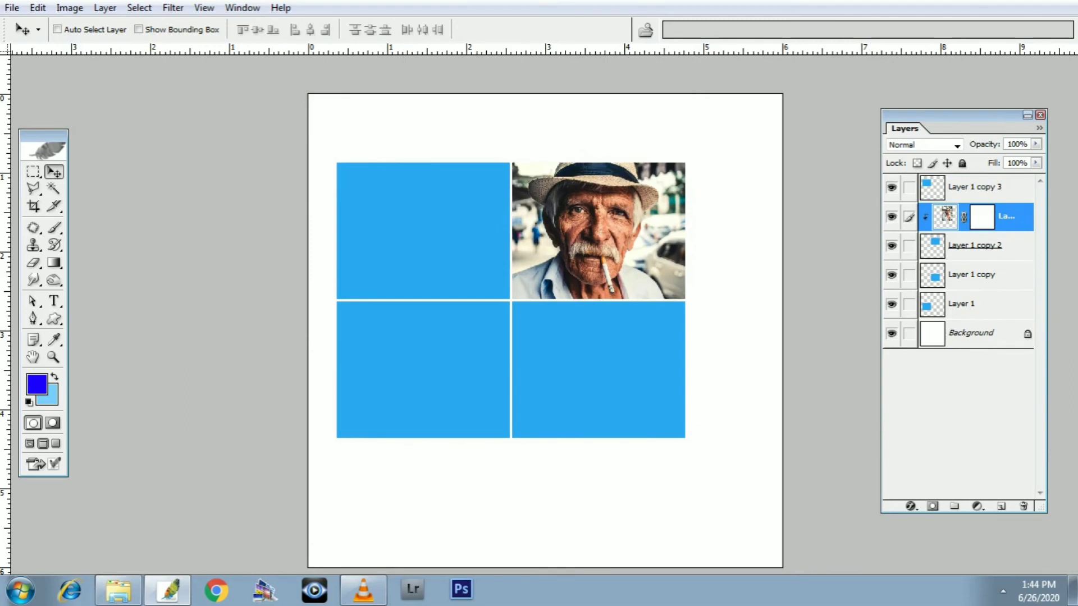
Undo the clipped portrait's scaling and return Untitled-1 to a floating window view.
key(ctrl+alt+z)
key(f)
key(f)
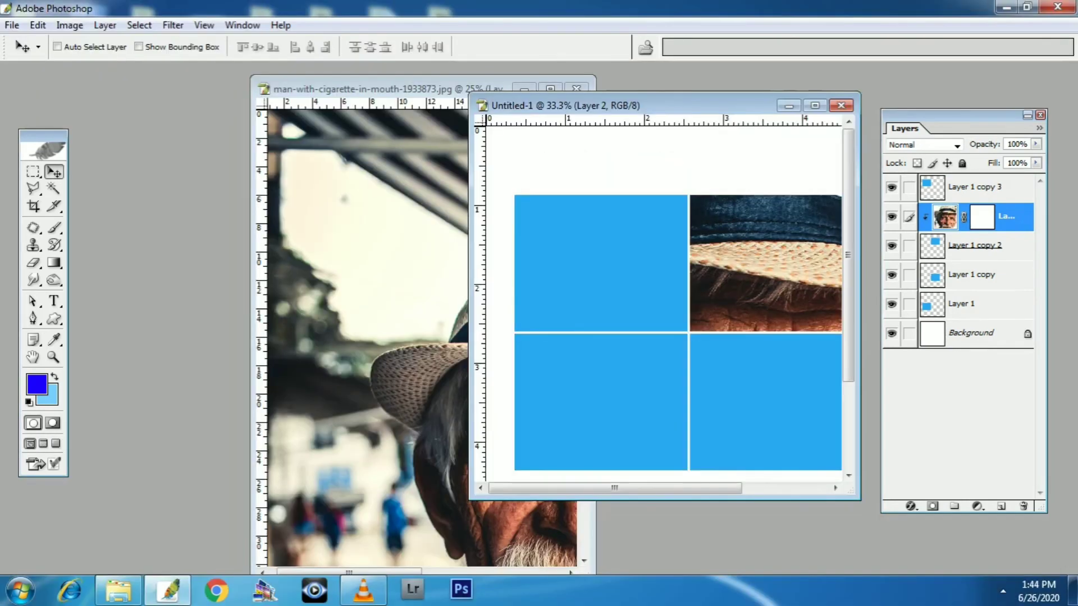
Spread the Untitled-1 and portrait windows apart and switch to the butterfly image.
drag(709, 106, 693, 124)
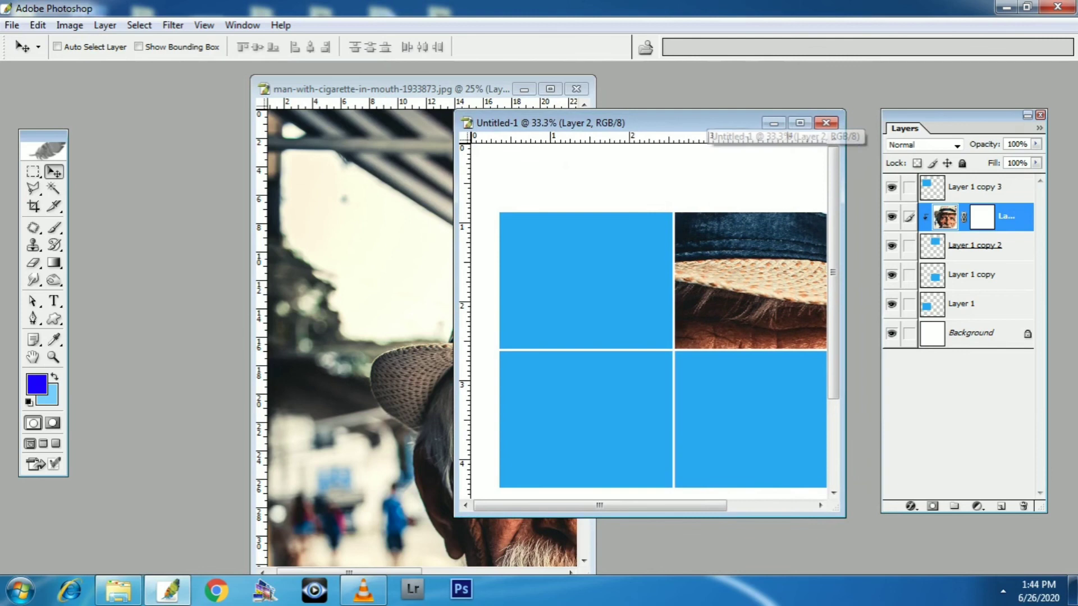
drag(412, 89, 299, 67)
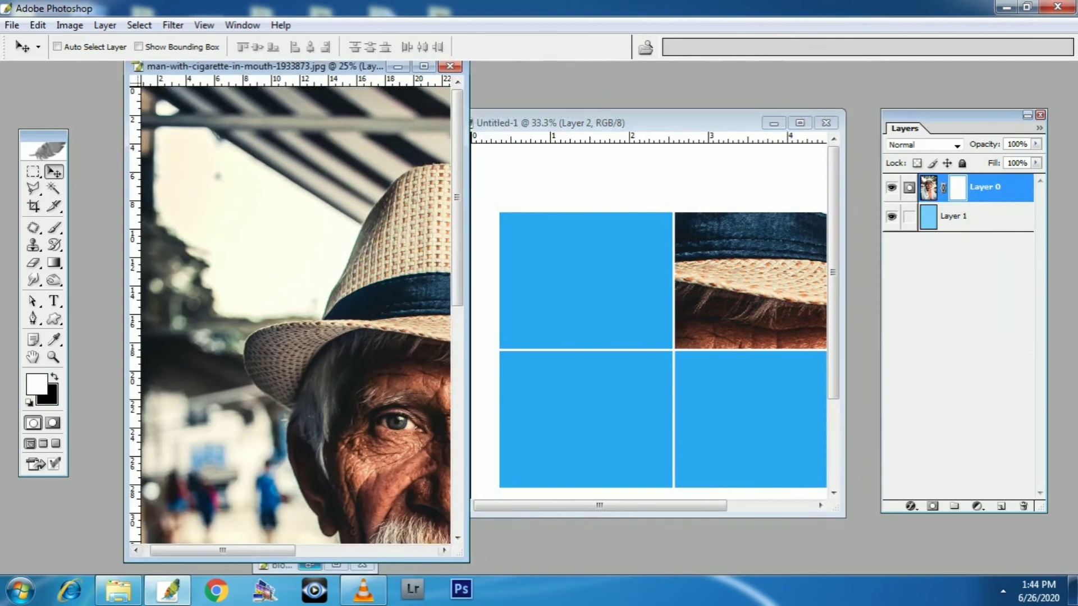
key(ctrl+Tab)
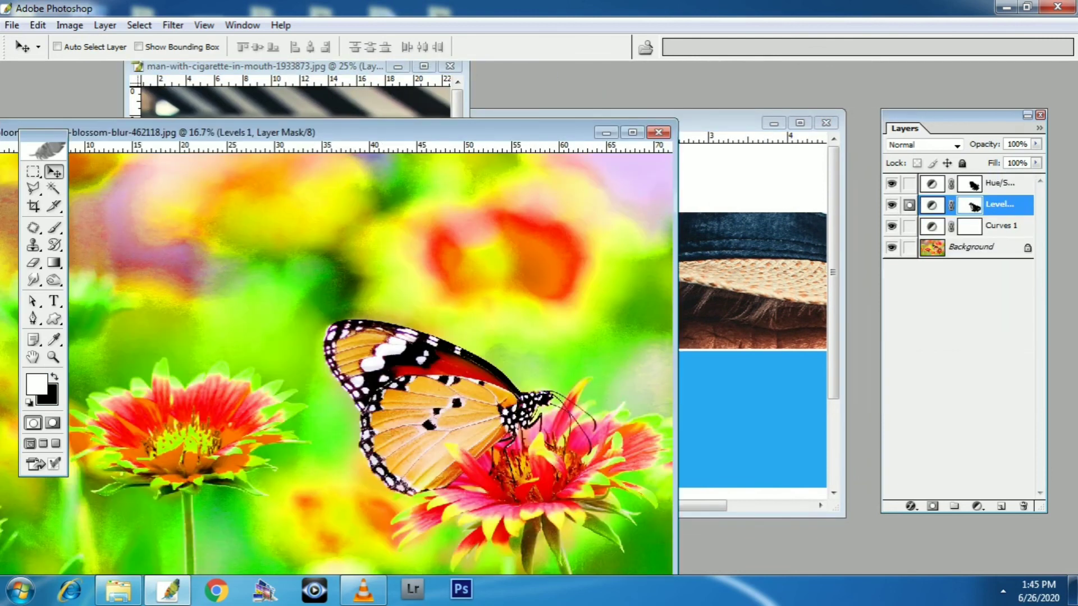